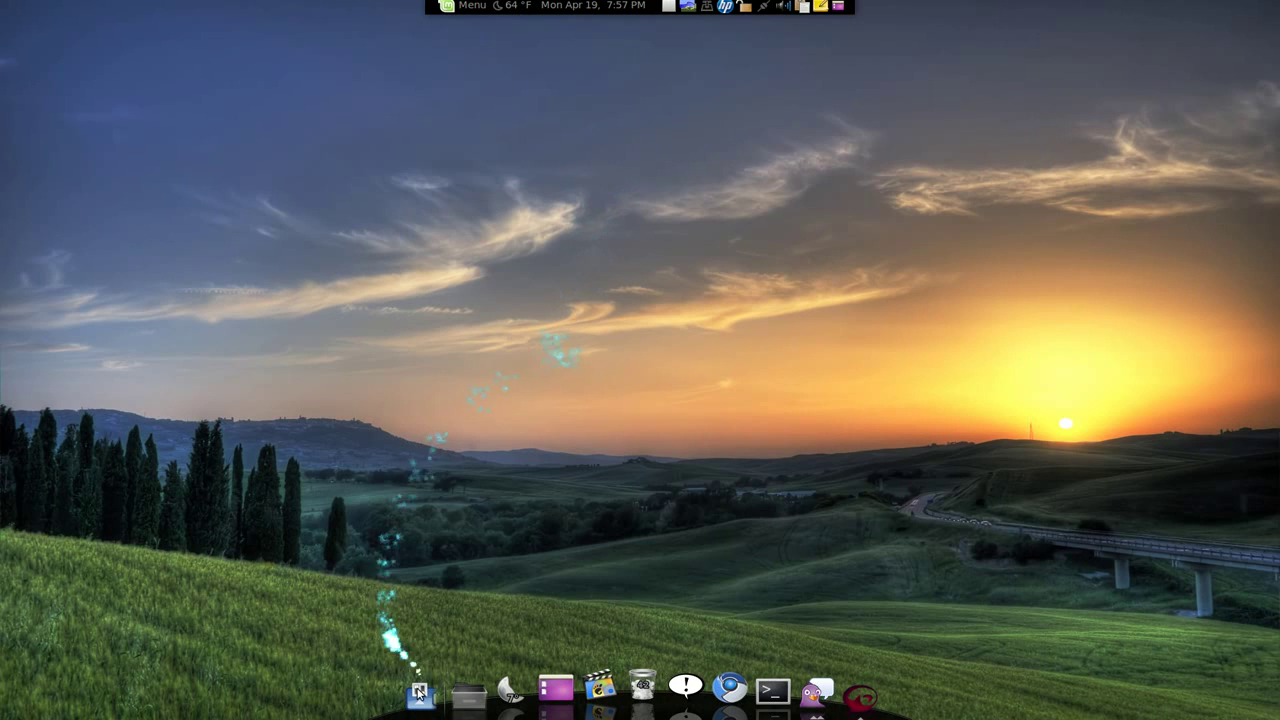
# Enter the dock's edit mode and open the Dock Preferences settings window
pyautogui.click(438, 700)
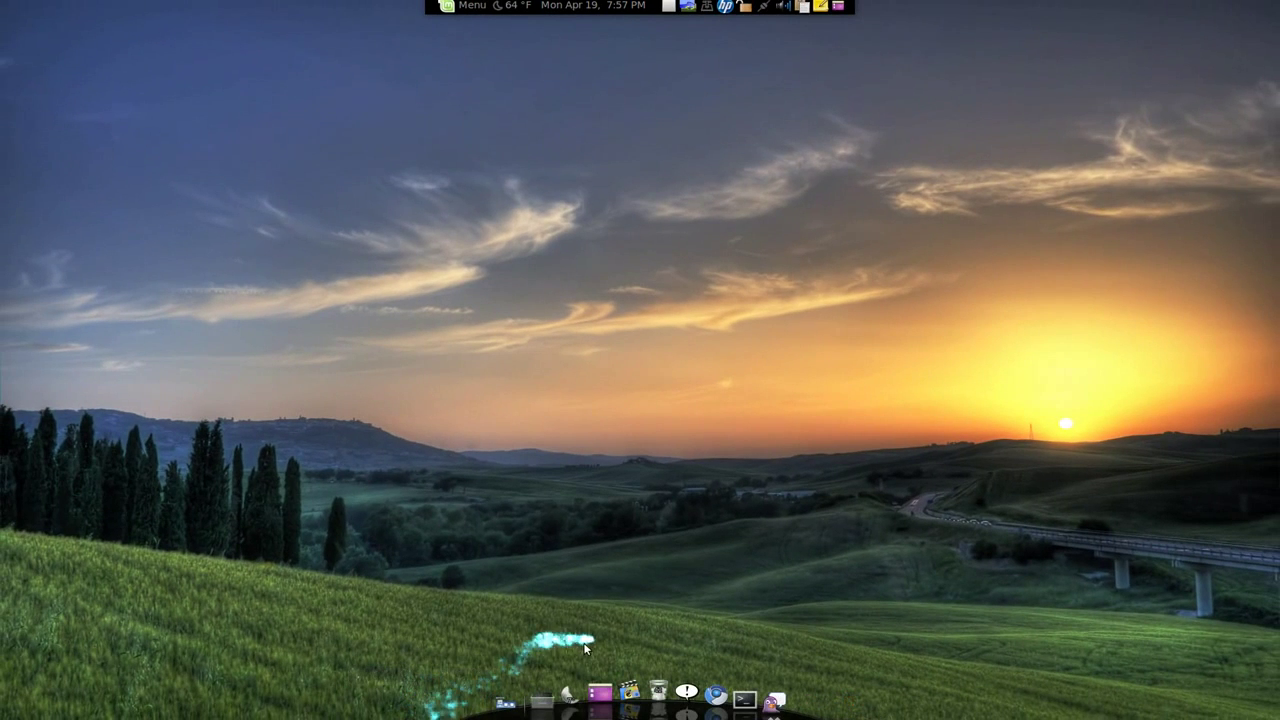
pyautogui.click(498, 708)
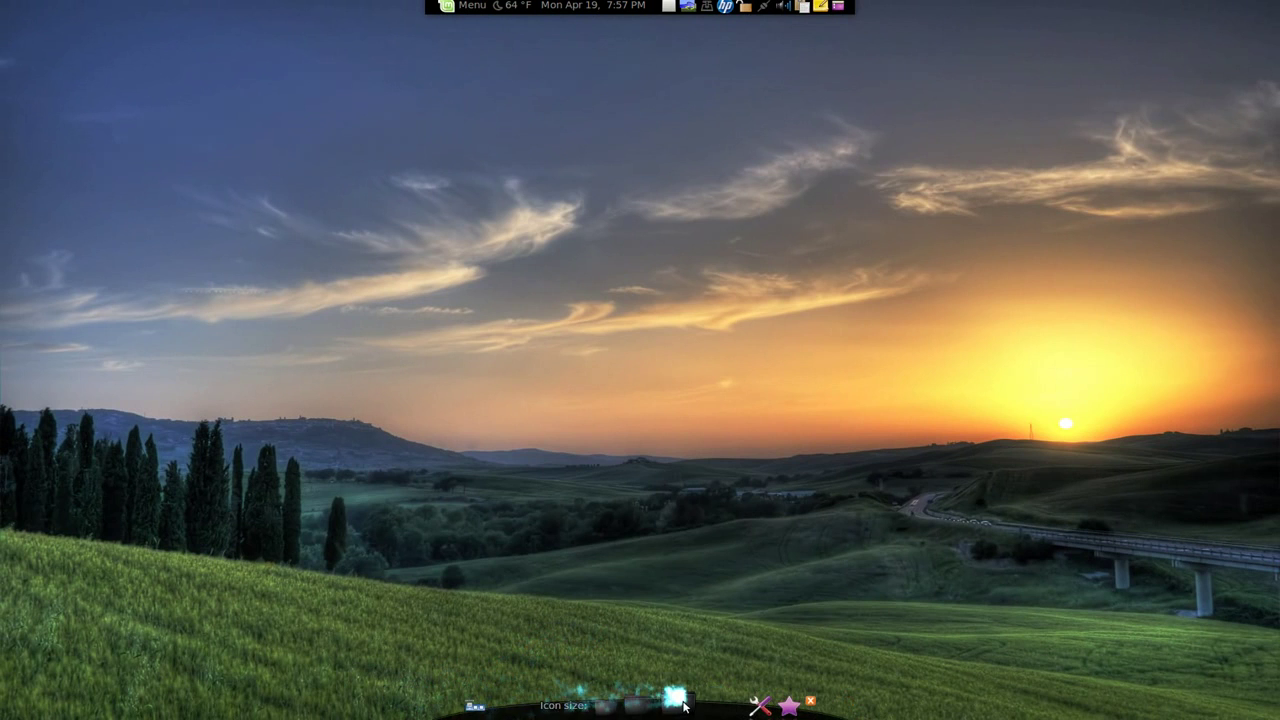
pyautogui.click(738, 702)
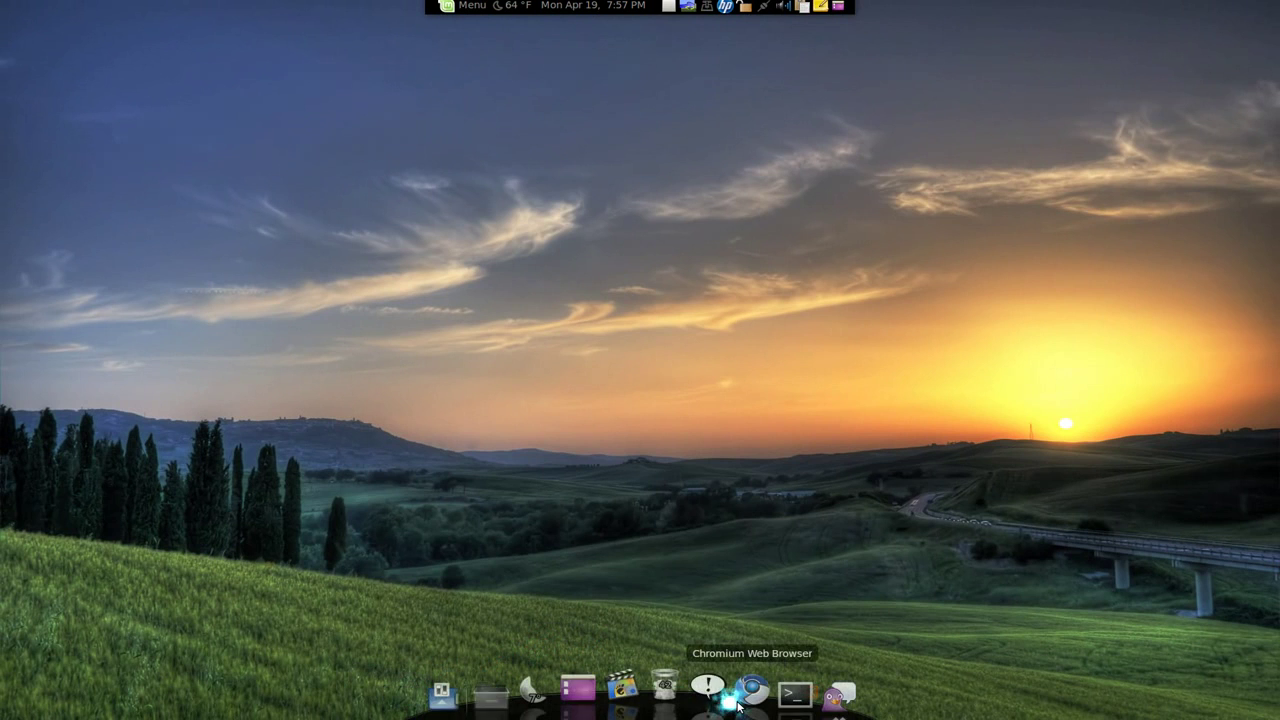
# Enlarge the Awn Settings window and move it up and to the left
pyautogui.moveTo(856, 550); pyautogui.dragTo(1010, 577)
pyautogui.moveTo(793, 178); pyautogui.dragTo(777, 131)
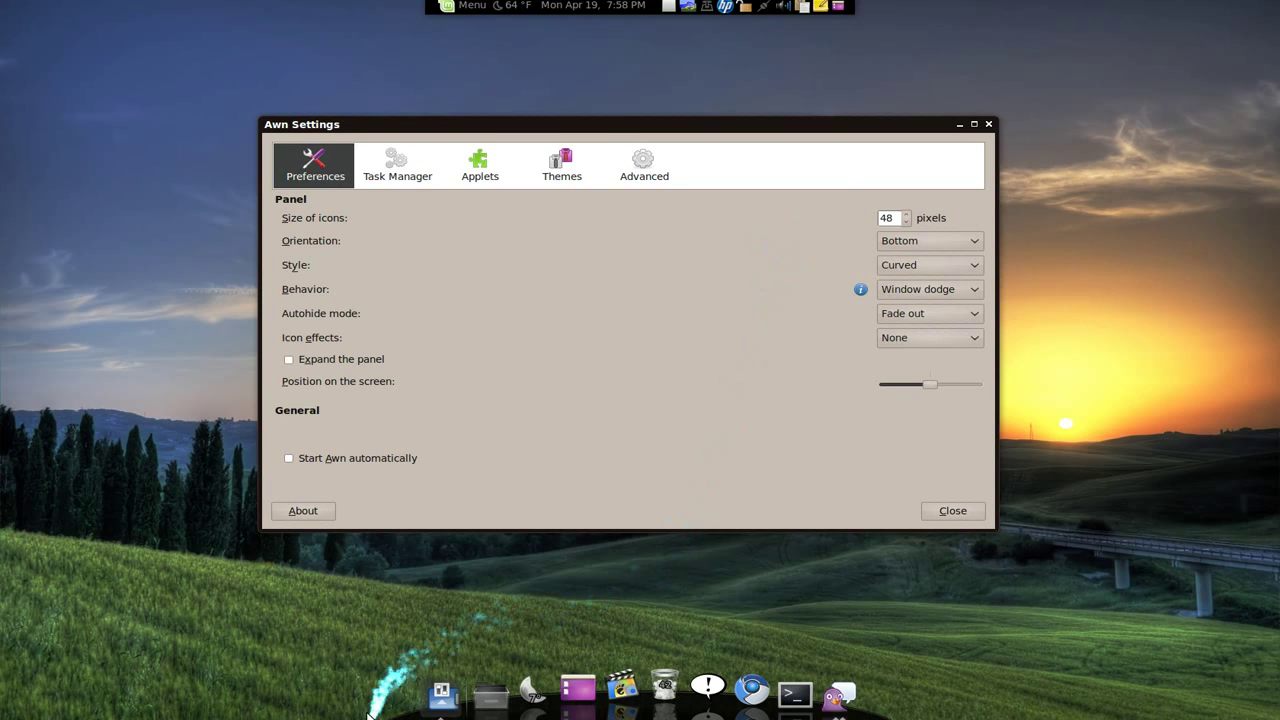
pyautogui.click(943, 240)
# Move the dock to the Left screen edge, then back to Bottom
pyautogui.click(939, 190)
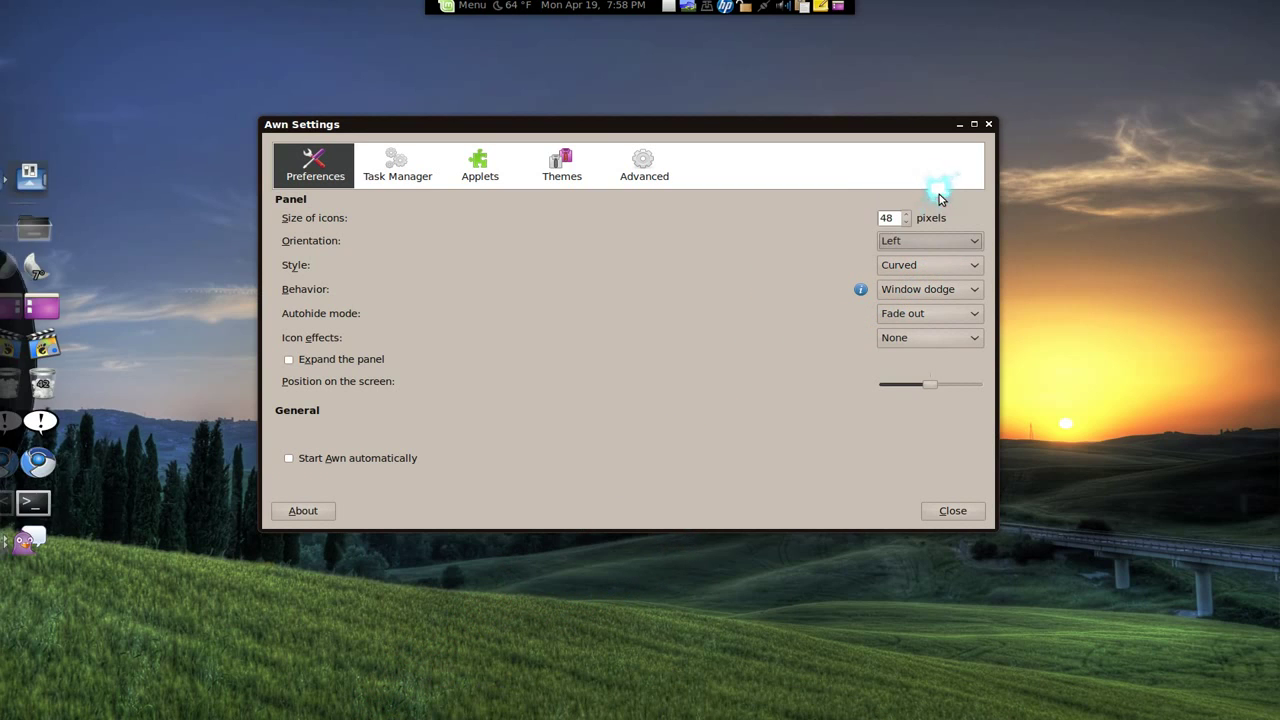
pyautogui.click(921, 243)
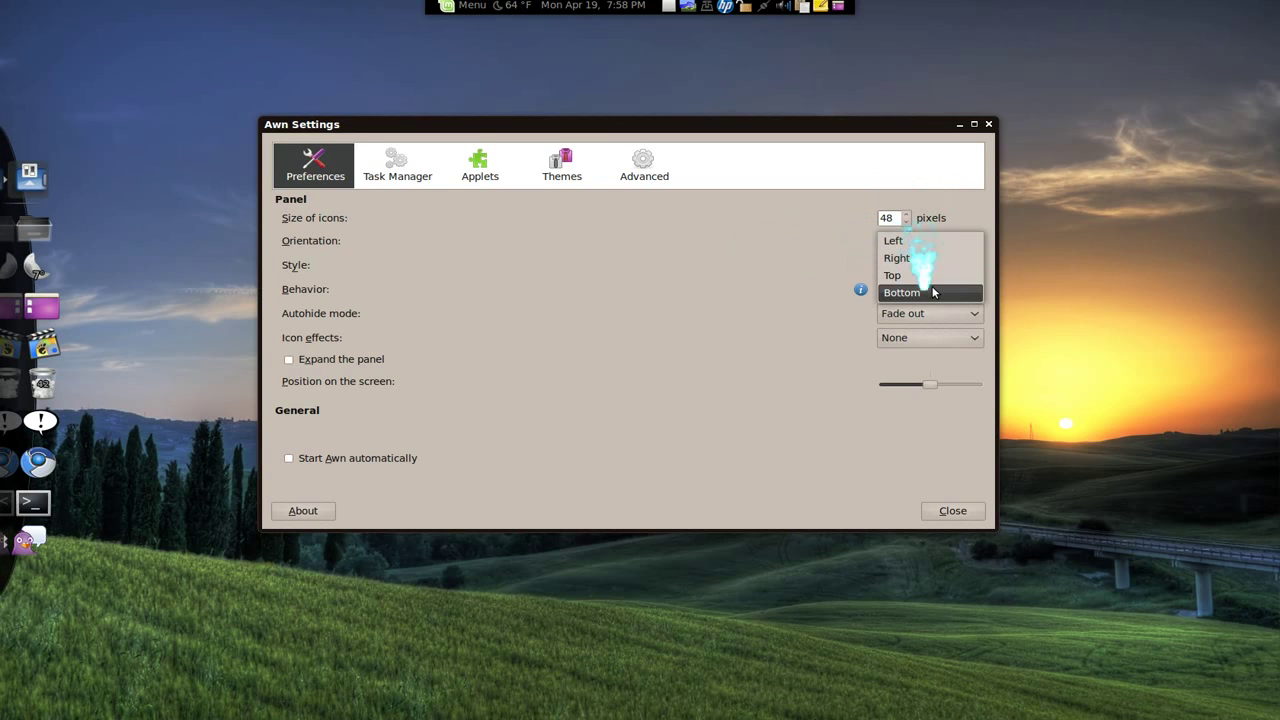
pyautogui.click(931, 289)
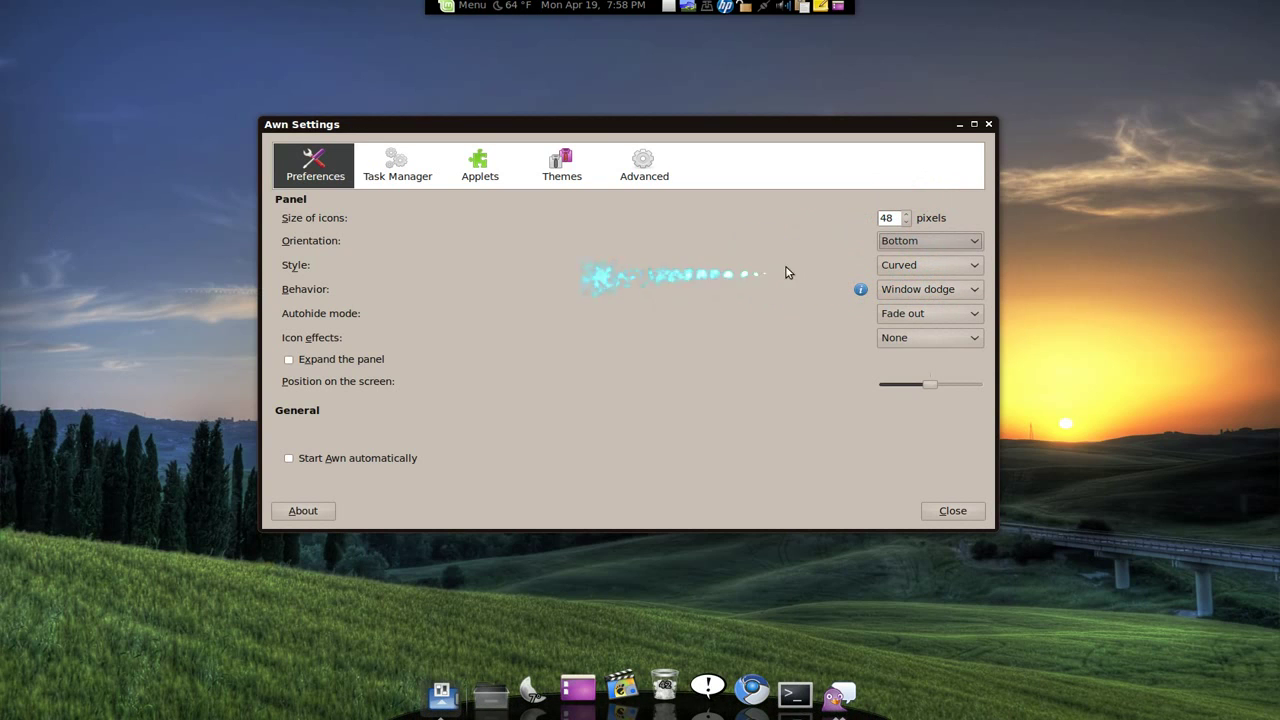
# Try the None, Flat and 3d dock styles, then return to Curved
pyautogui.click(968, 268)
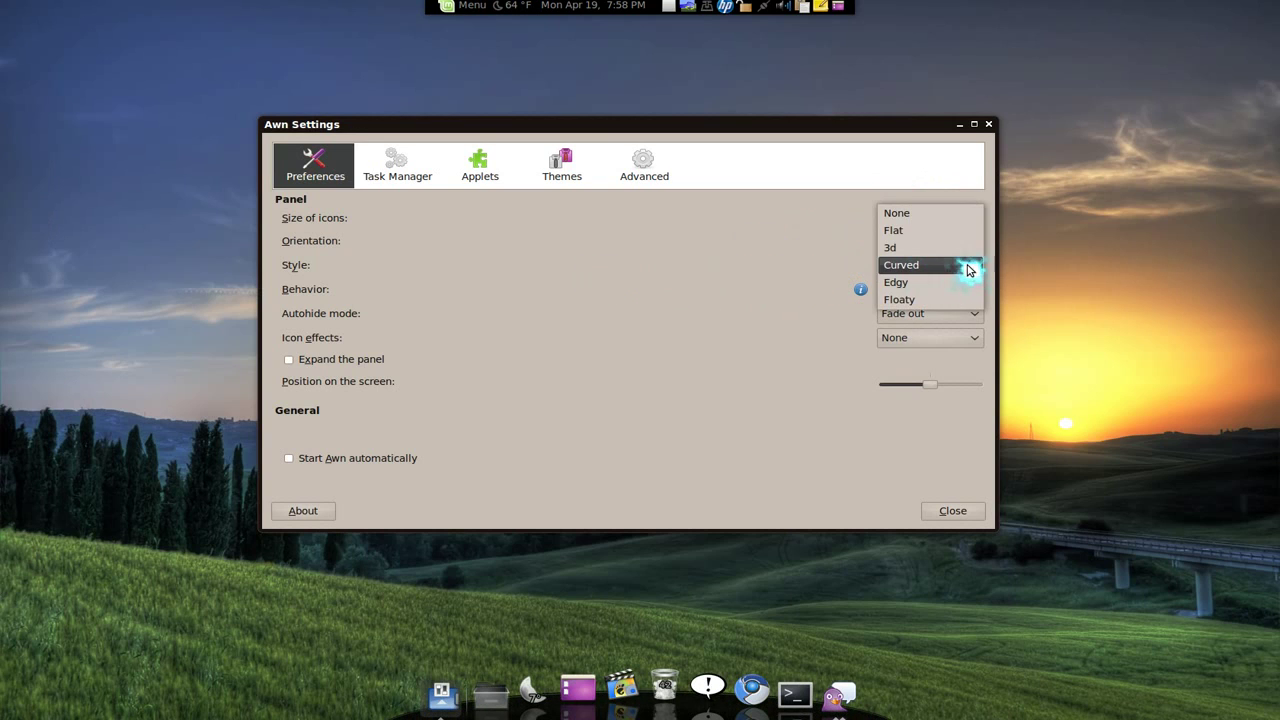
pyautogui.click(958, 218)
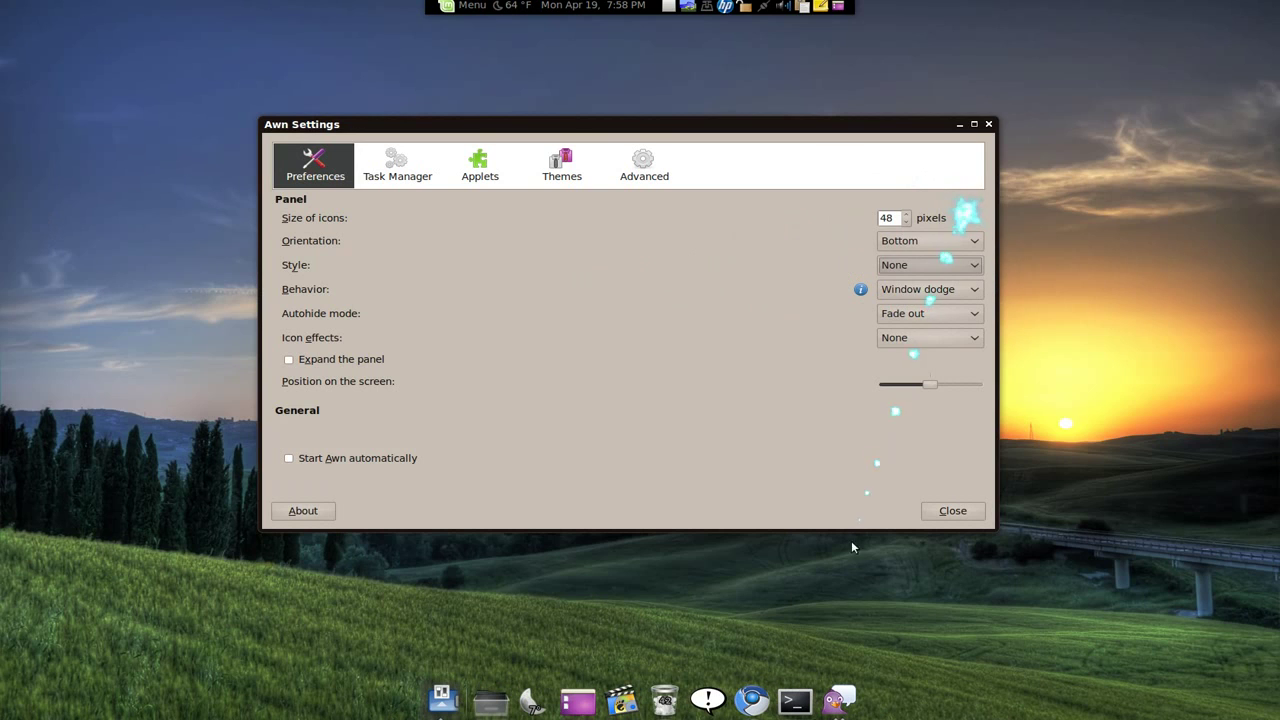
pyautogui.click(958, 268)
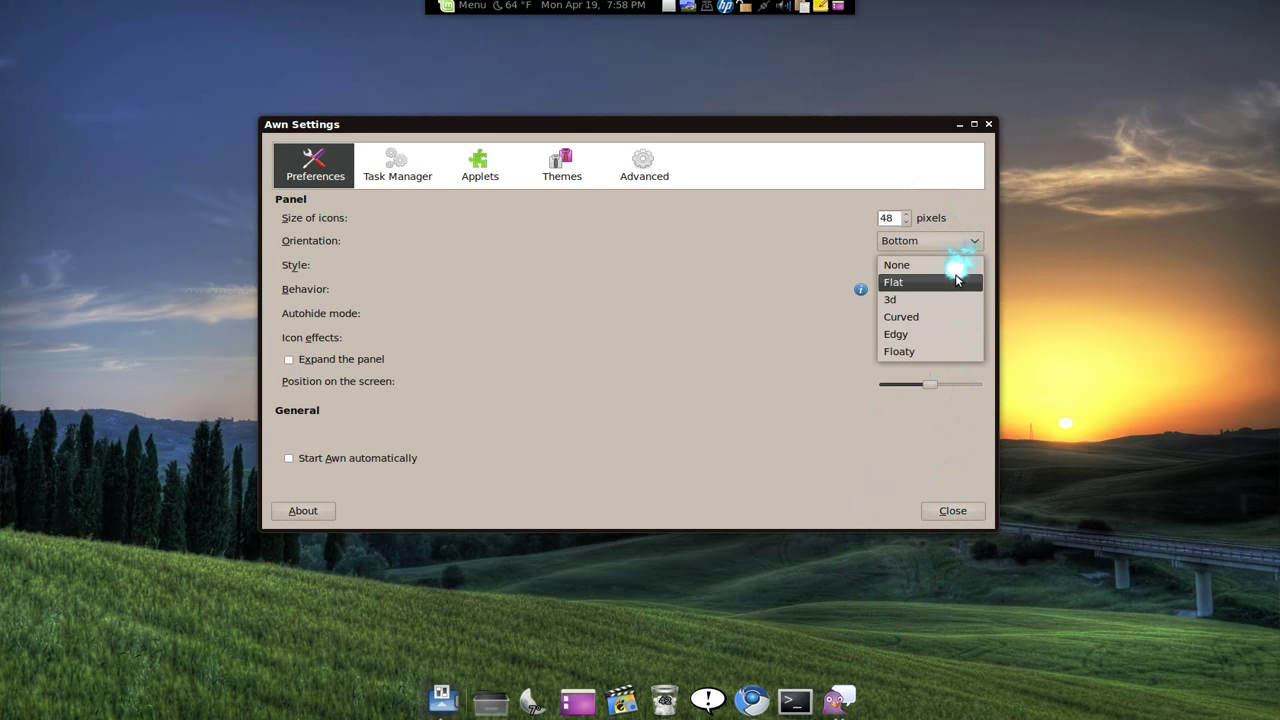
pyautogui.click(955, 282)
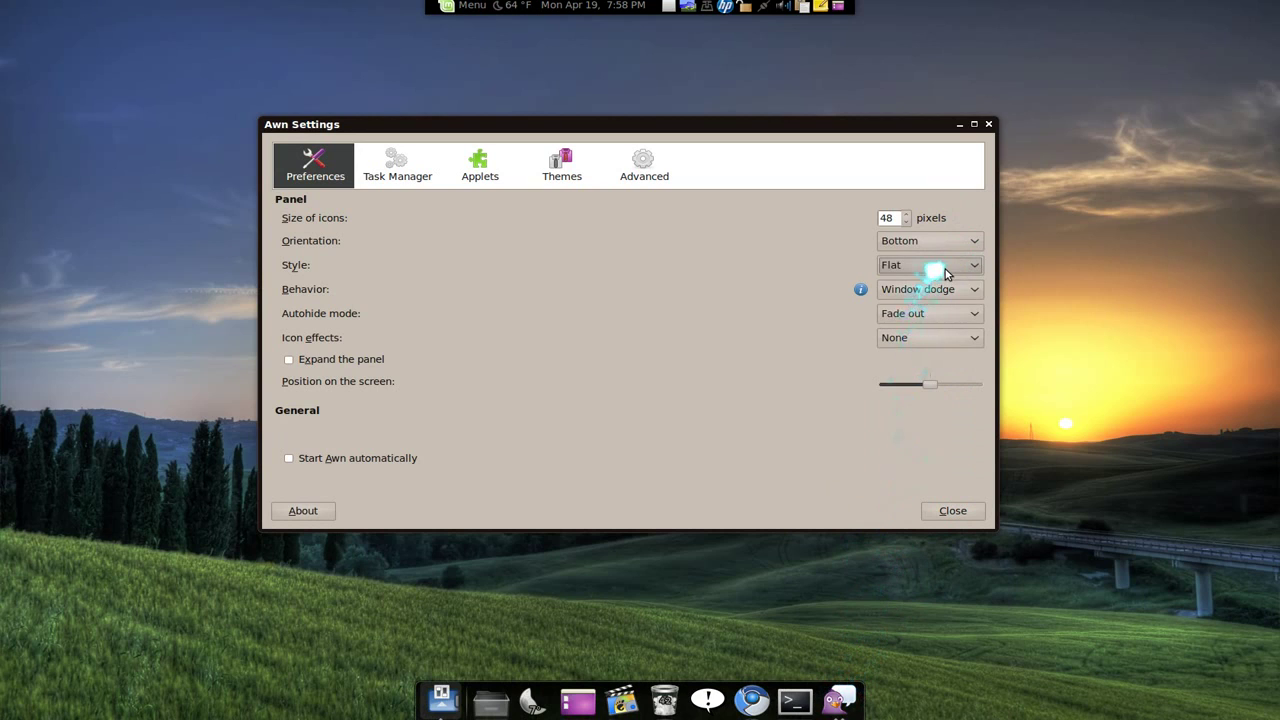
pyautogui.click(945, 268)
pyautogui.click(946, 283)
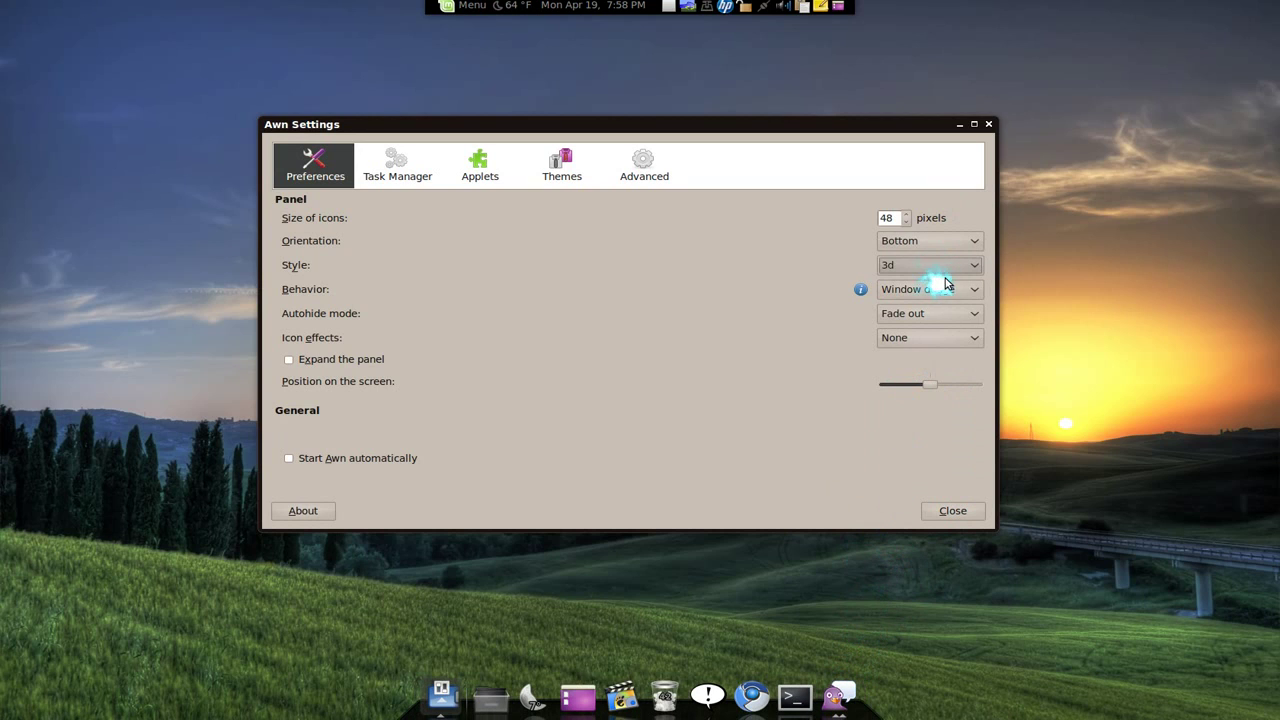
pyautogui.click(948, 270)
pyautogui.click(952, 283)
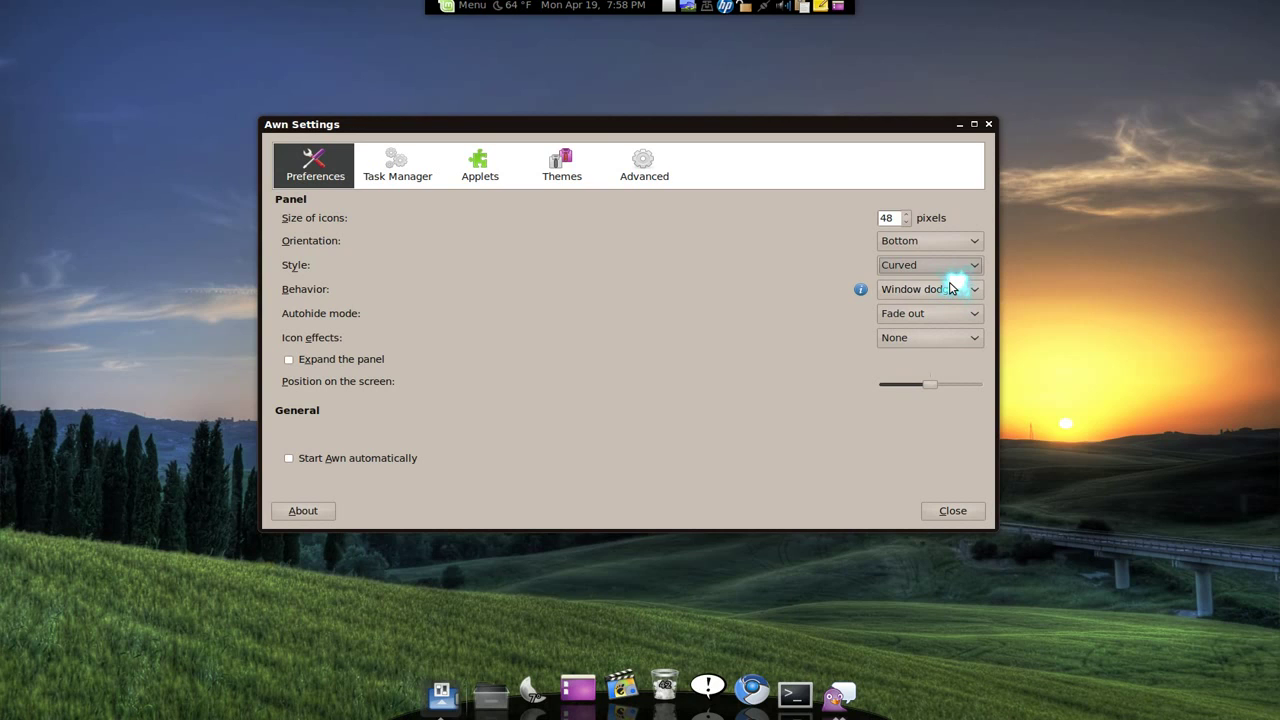
# Try the Edgy dock style, then switch to Floaty
pyautogui.click(977, 268)
pyautogui.click(961, 284)
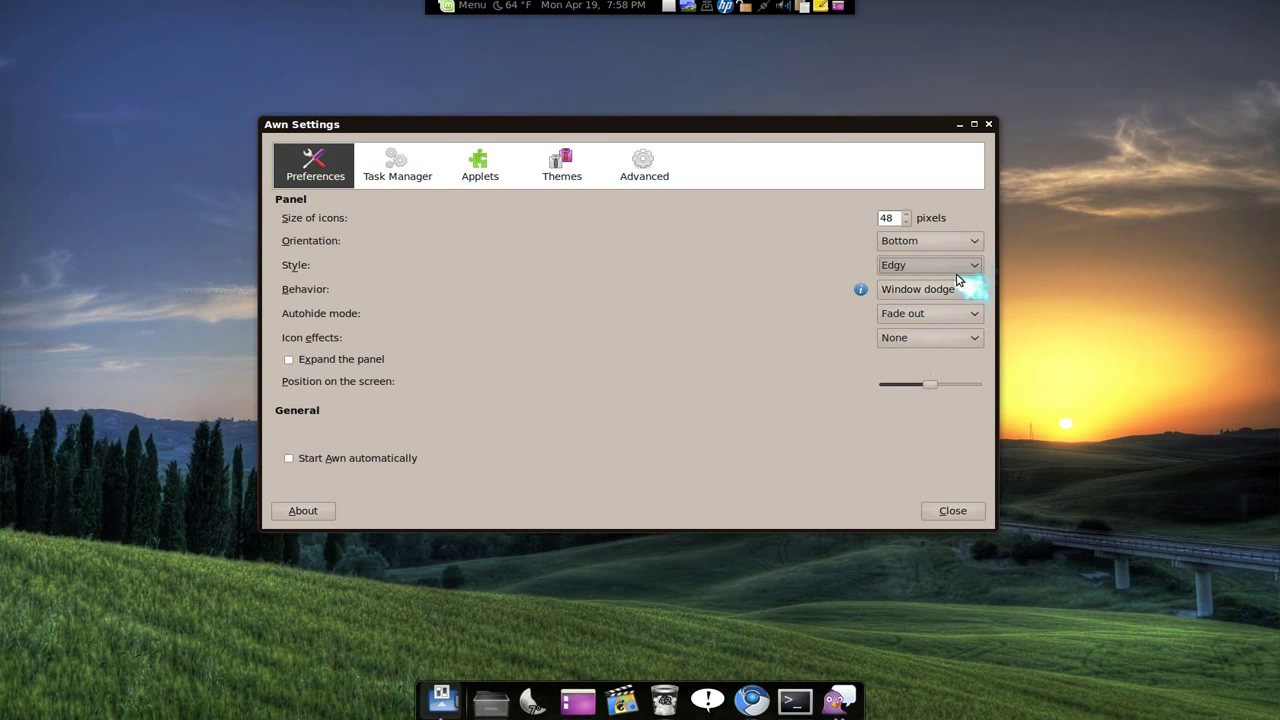
pyautogui.click(957, 271)
pyautogui.click(969, 282)
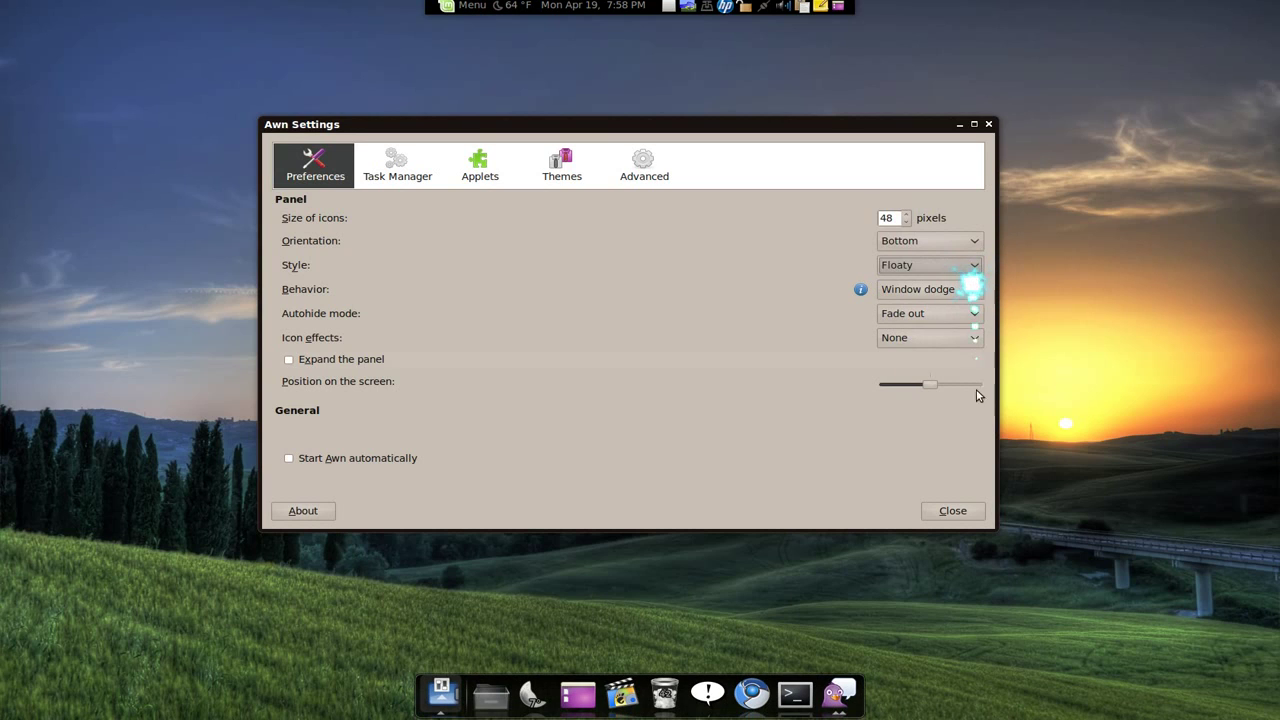
pyautogui.click(923, 274)
# Expand the panel, switch the style to Flat then Curved, and turn expansion off
pyautogui.click(773, 270)
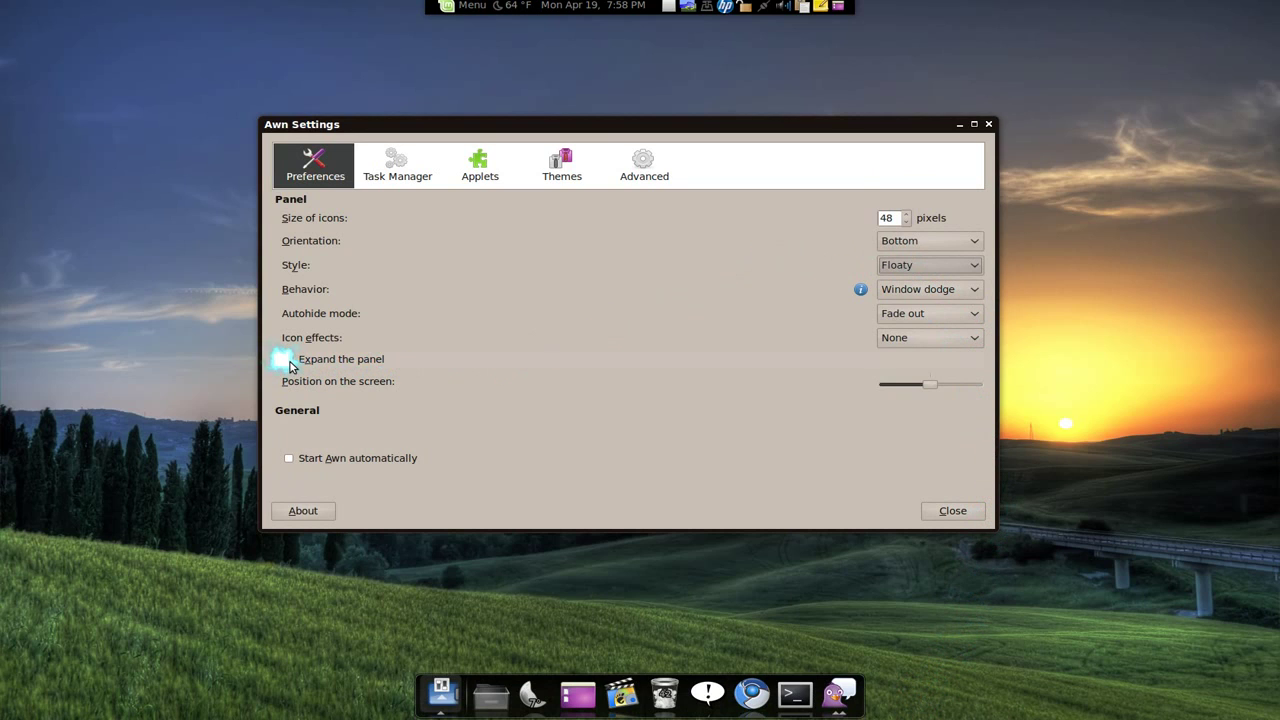
pyautogui.click(289, 362)
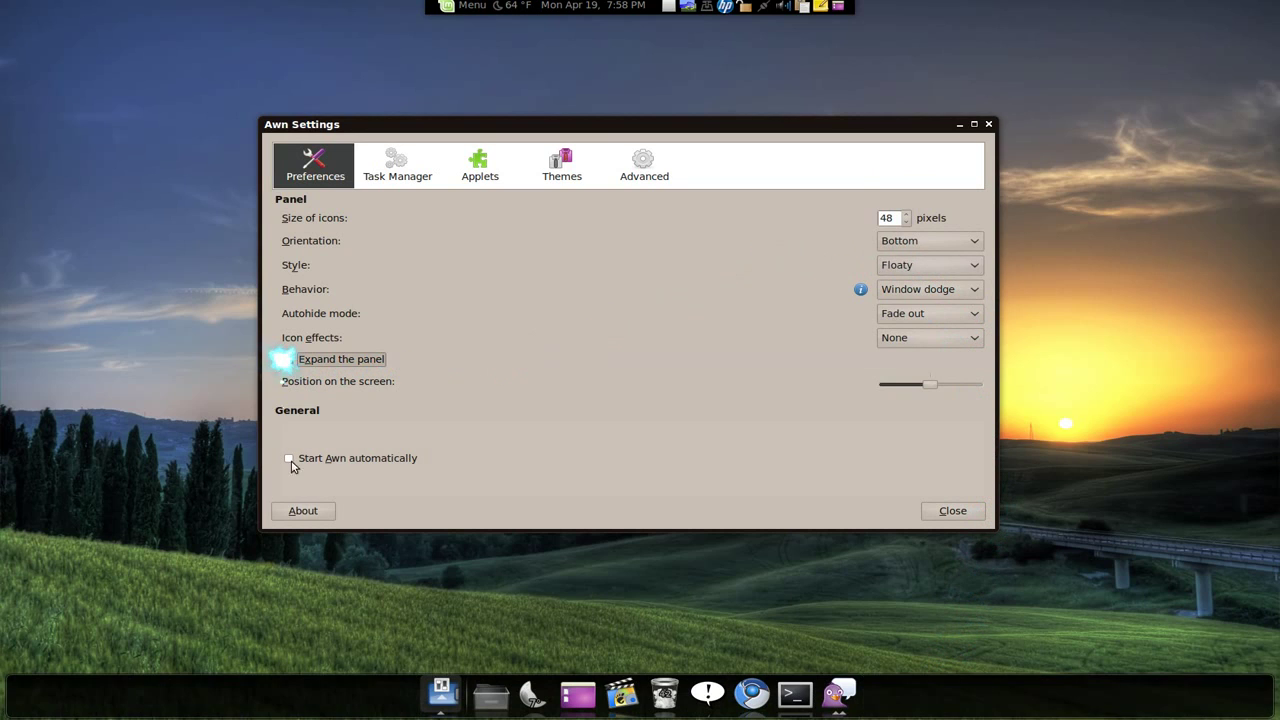
pyautogui.click(939, 273)
pyautogui.click(938, 200)
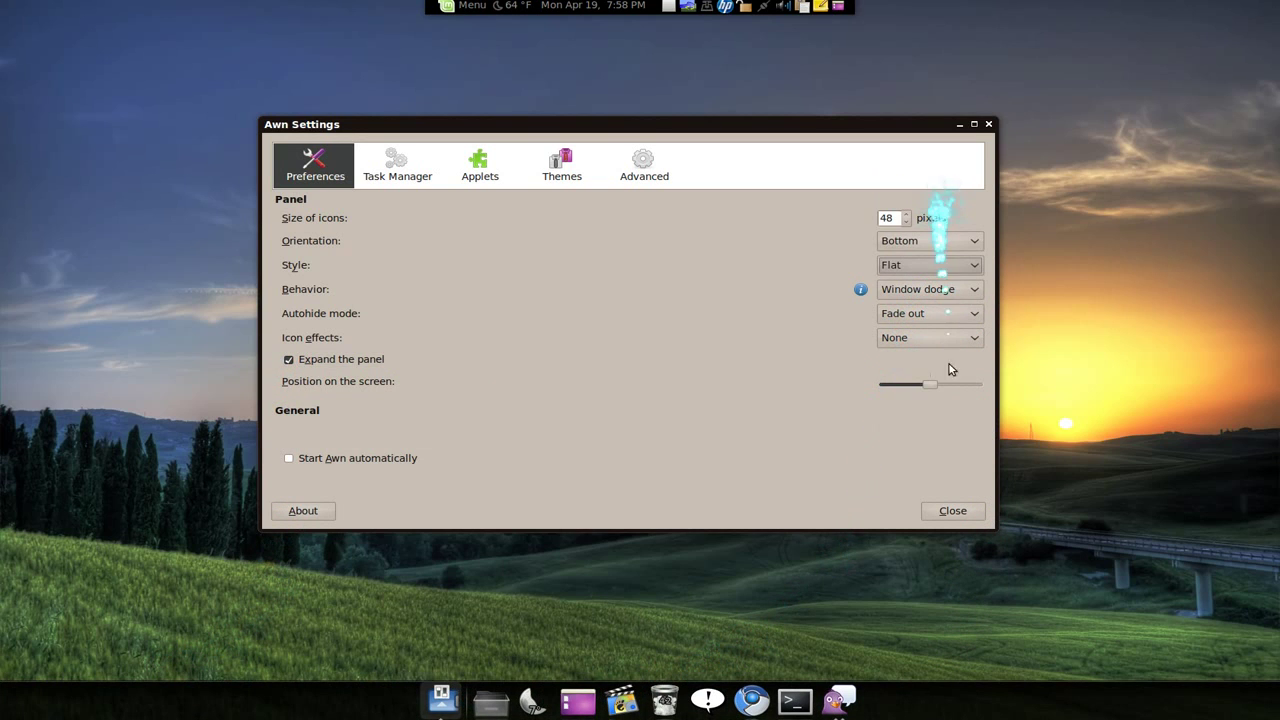
pyautogui.click(945, 268)
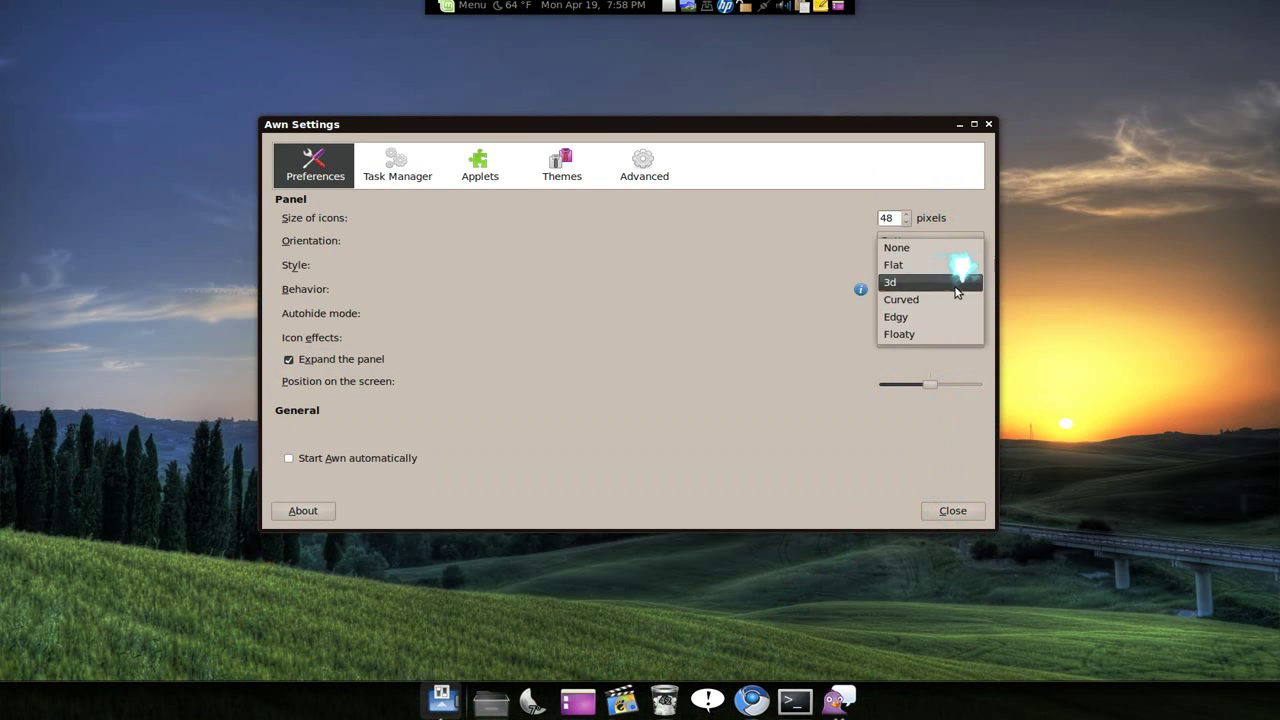
pyautogui.click(955, 299)
pyautogui.click(304, 362)
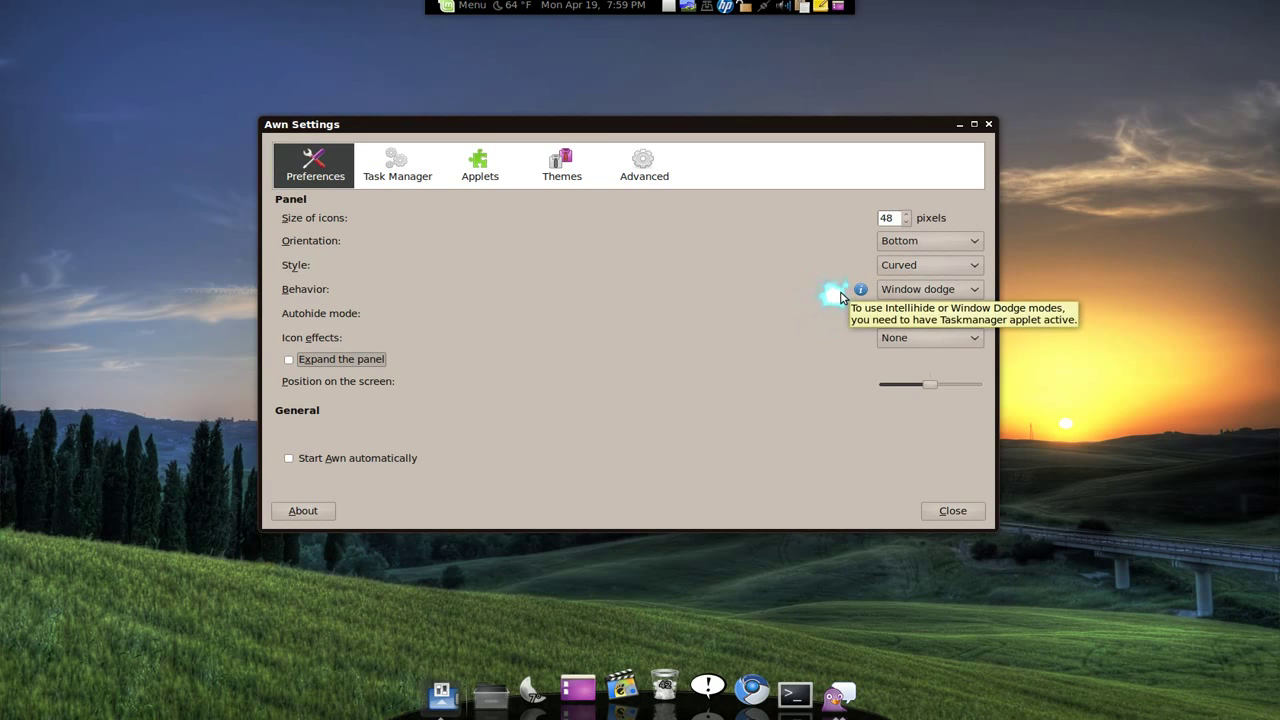
# Set the dock behavior to Intellihide
pyautogui.click(976, 289)
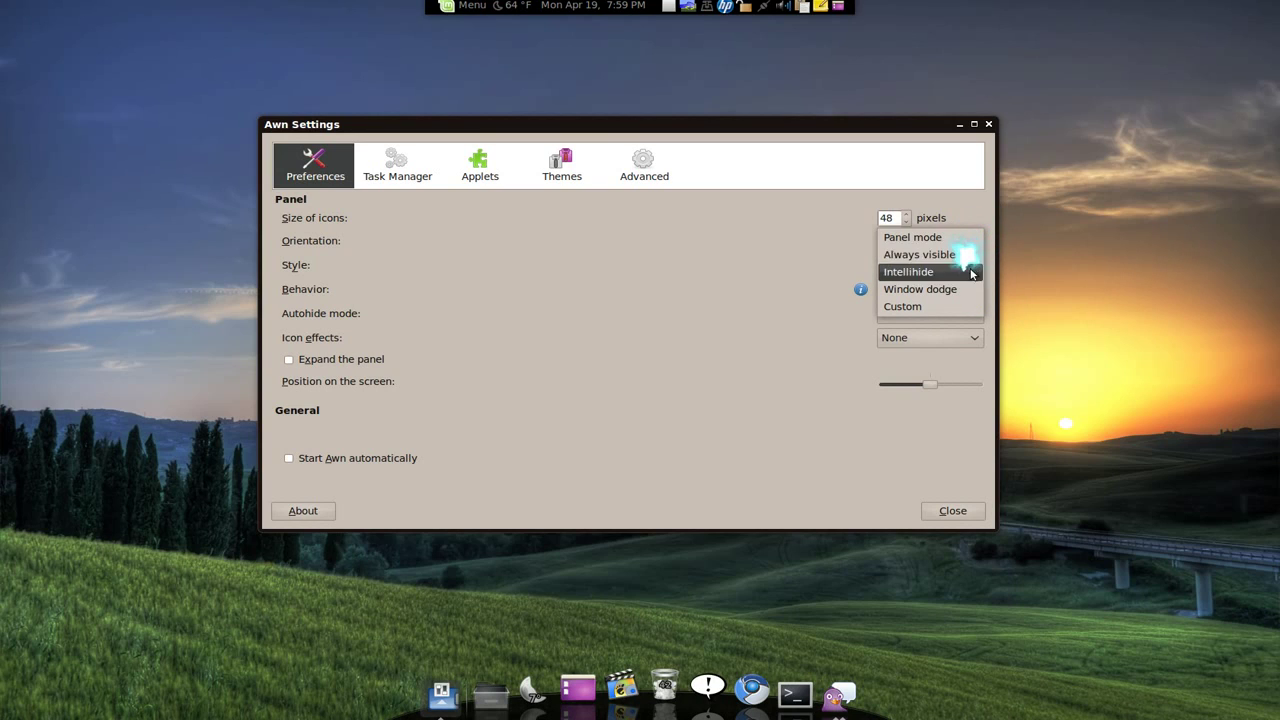
pyautogui.click(968, 272)
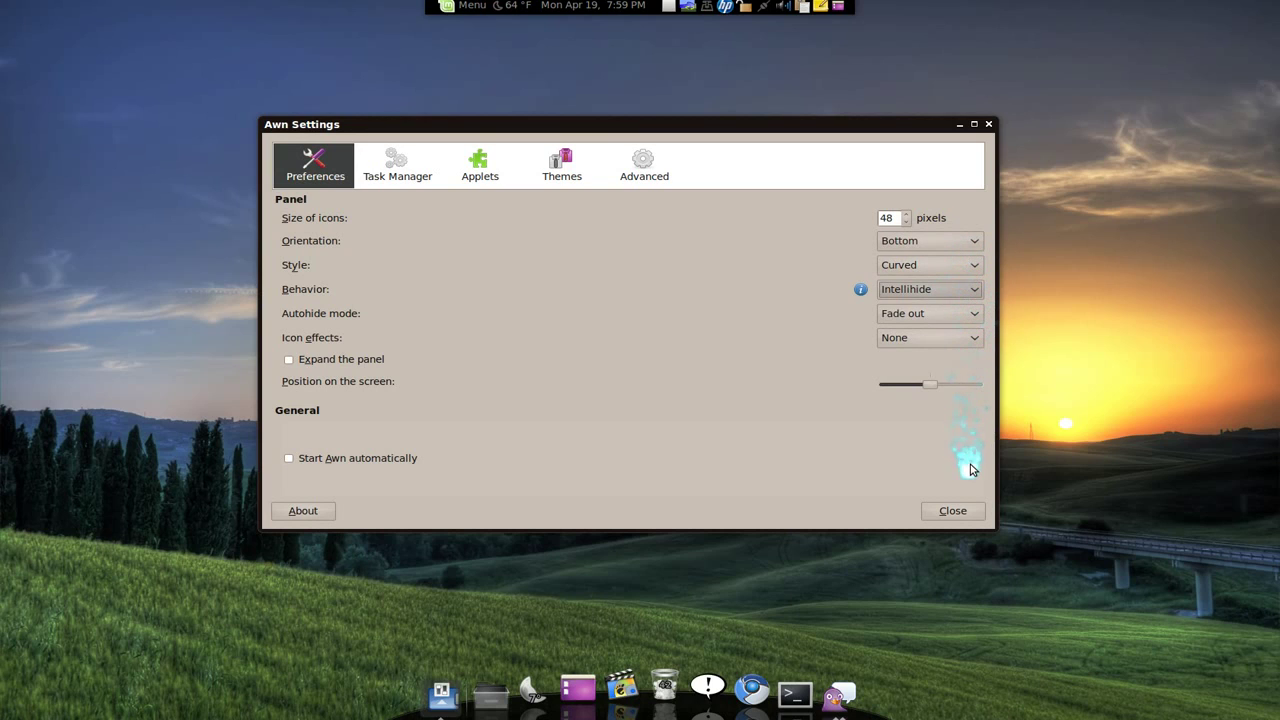
pyautogui.hotkey('alt', 'a')
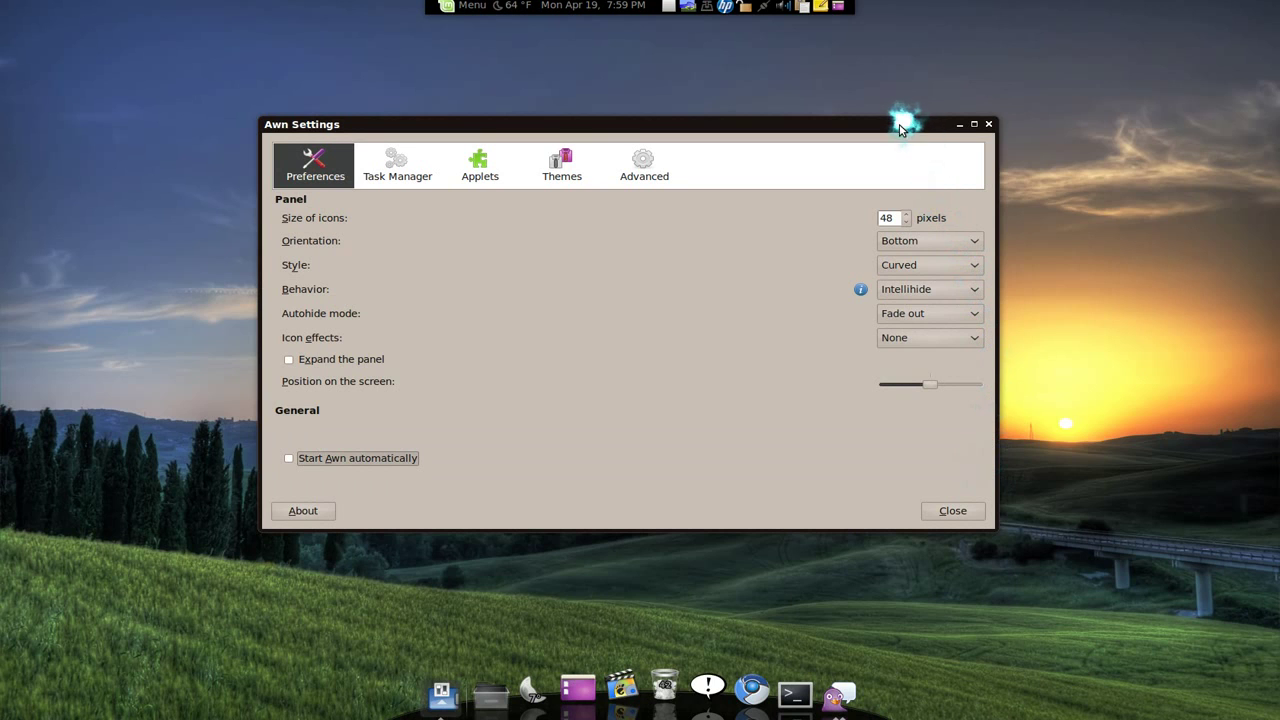
# Move the settings window aside and click the desktop to see the Intellihide dock
pyautogui.moveTo(903, 124); pyautogui.dragTo(919, 317)
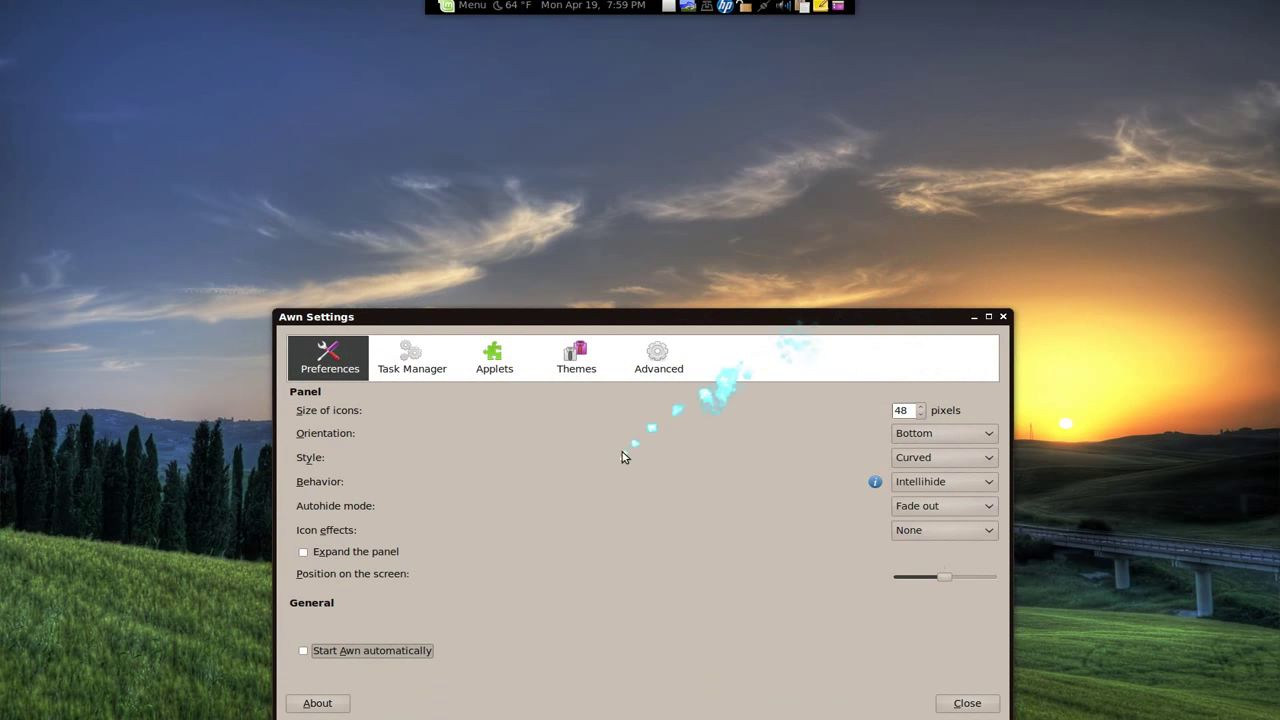
pyautogui.click(1022, 230)
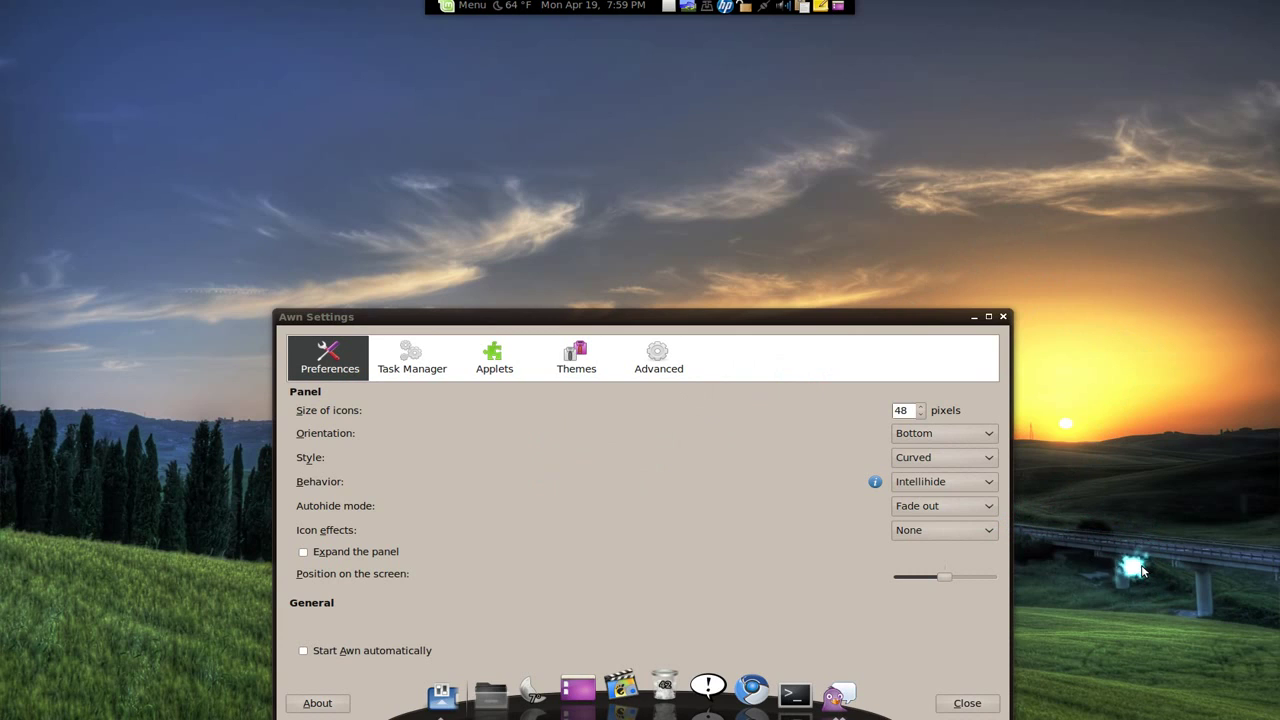
pyautogui.moveTo(883, 314); pyautogui.dragTo(881, 209)
# Switch the dock behavior back to Window dodge and reposition the settings window
pyautogui.click(985, 390)
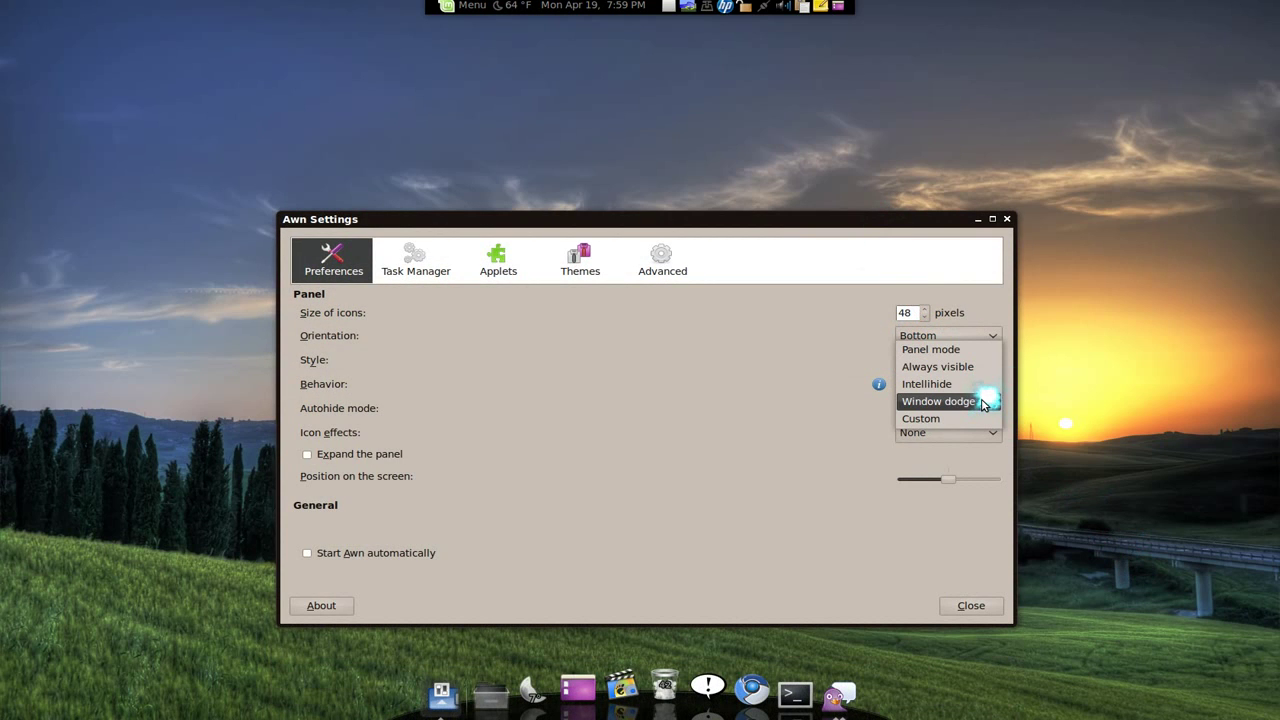
pyautogui.click(983, 403)
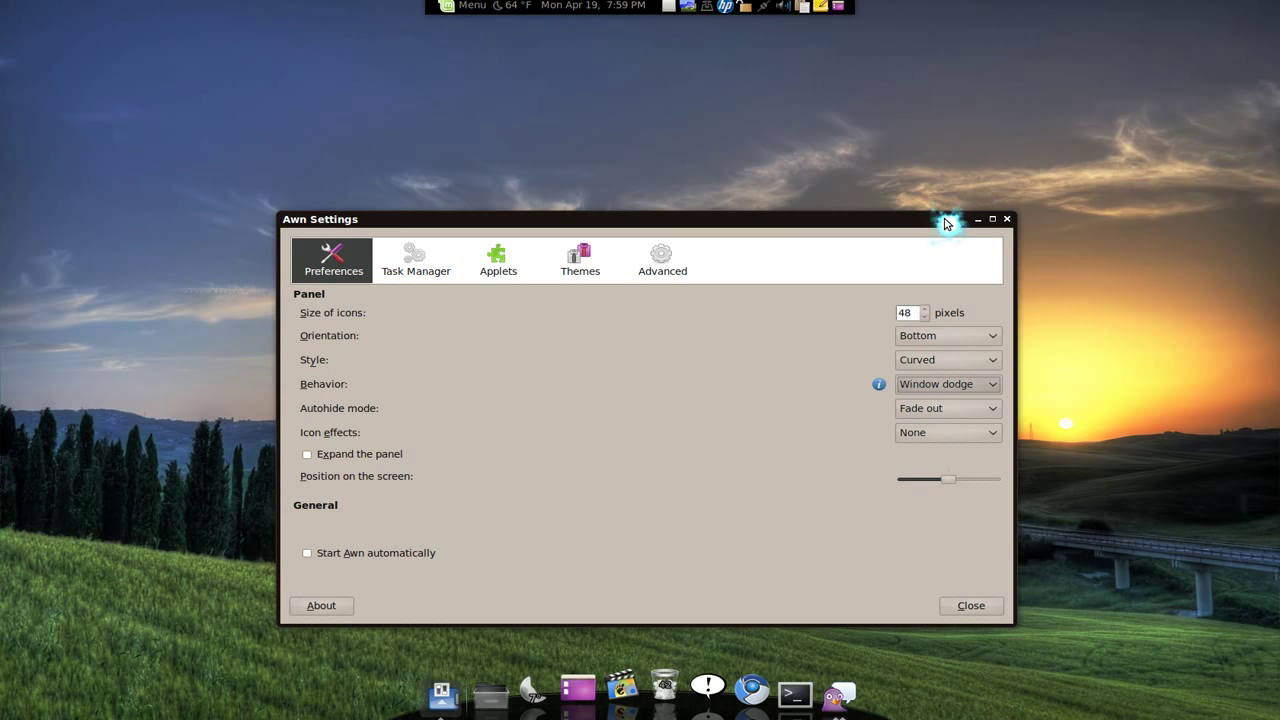
pyautogui.moveTo(946, 222); pyautogui.dragTo(937, 324)
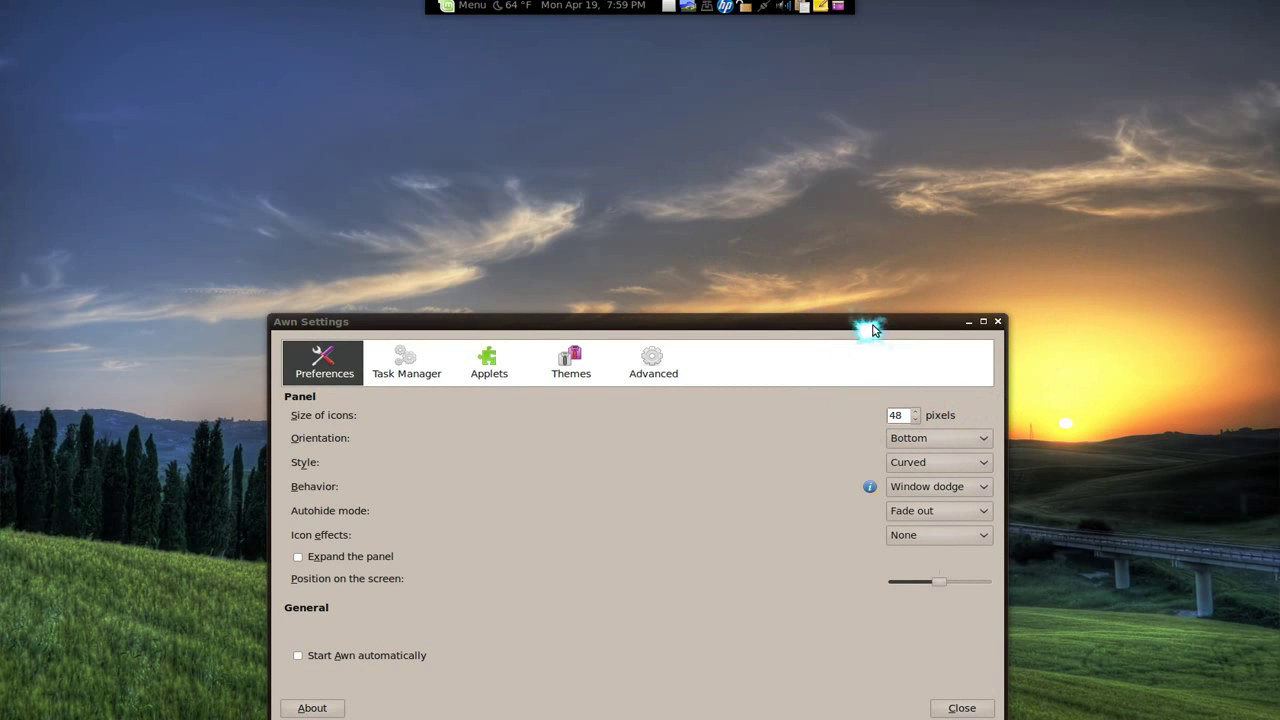
pyautogui.moveTo(873, 330); pyautogui.dragTo(882, 236)
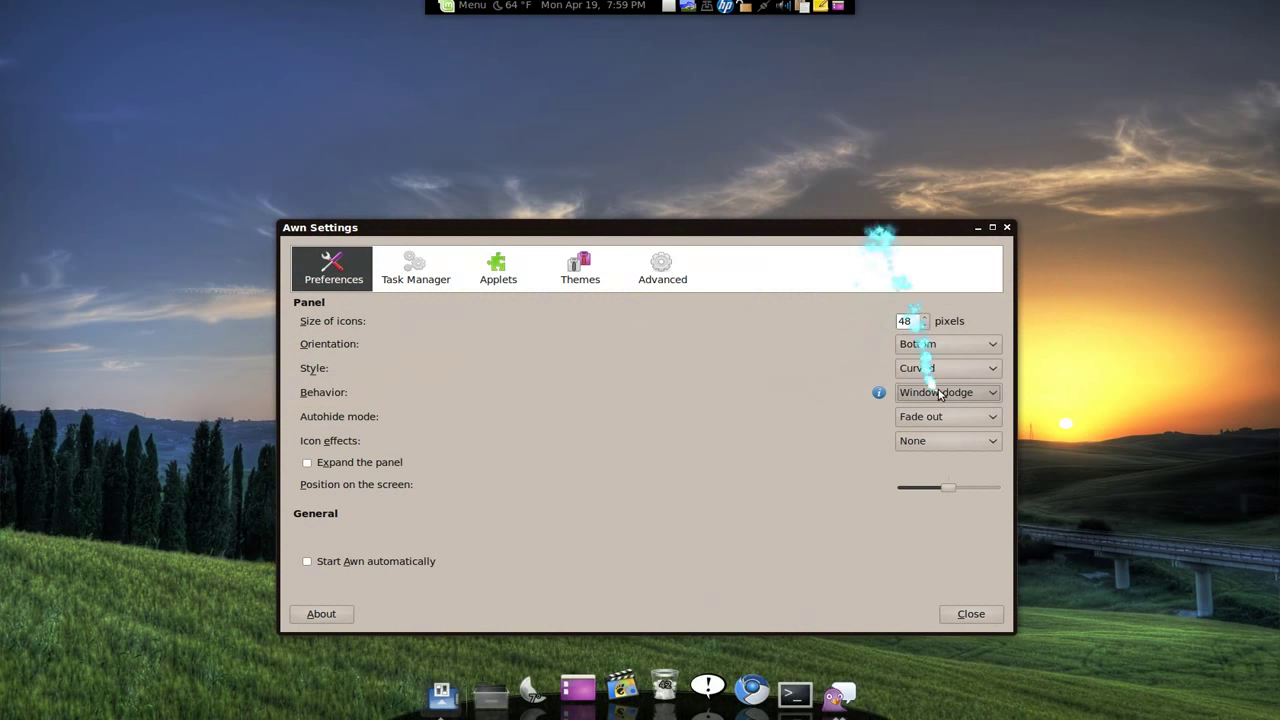
# Try the Transparency and Keep below autohide modes
pyautogui.click(983, 419)
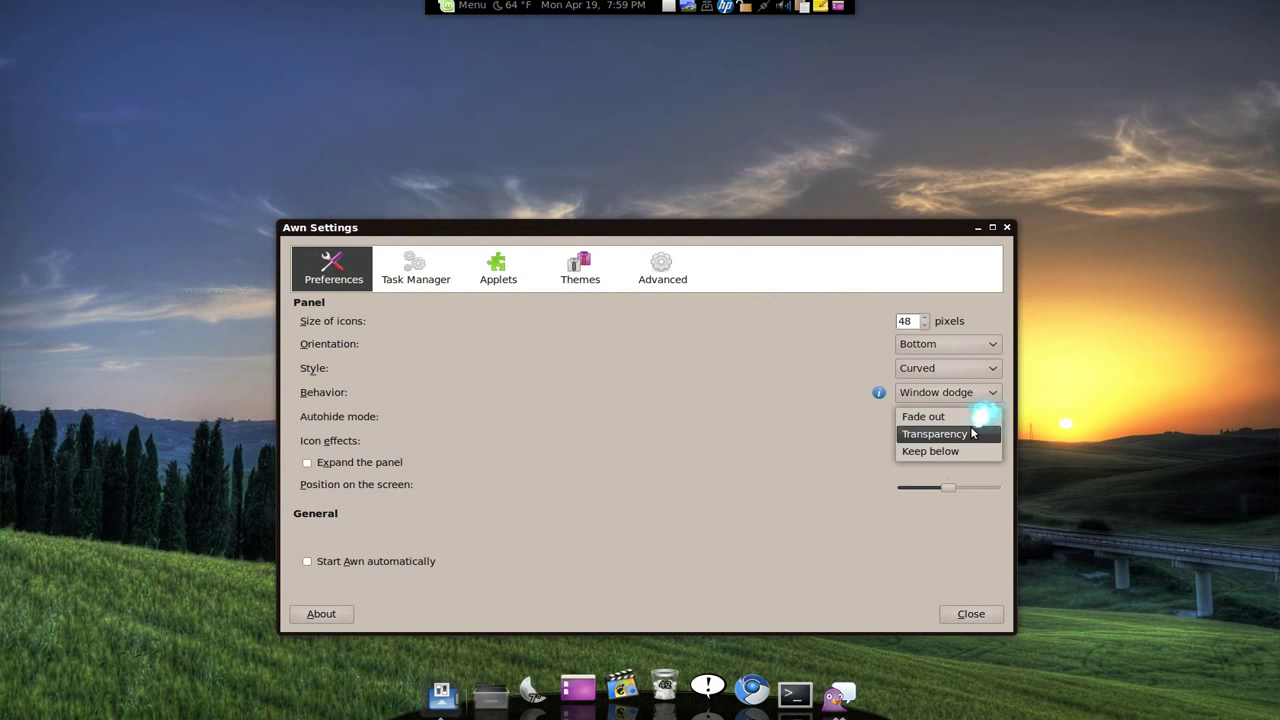
pyautogui.click(972, 433)
pyautogui.moveTo(869, 231); pyautogui.dragTo(871, 294)
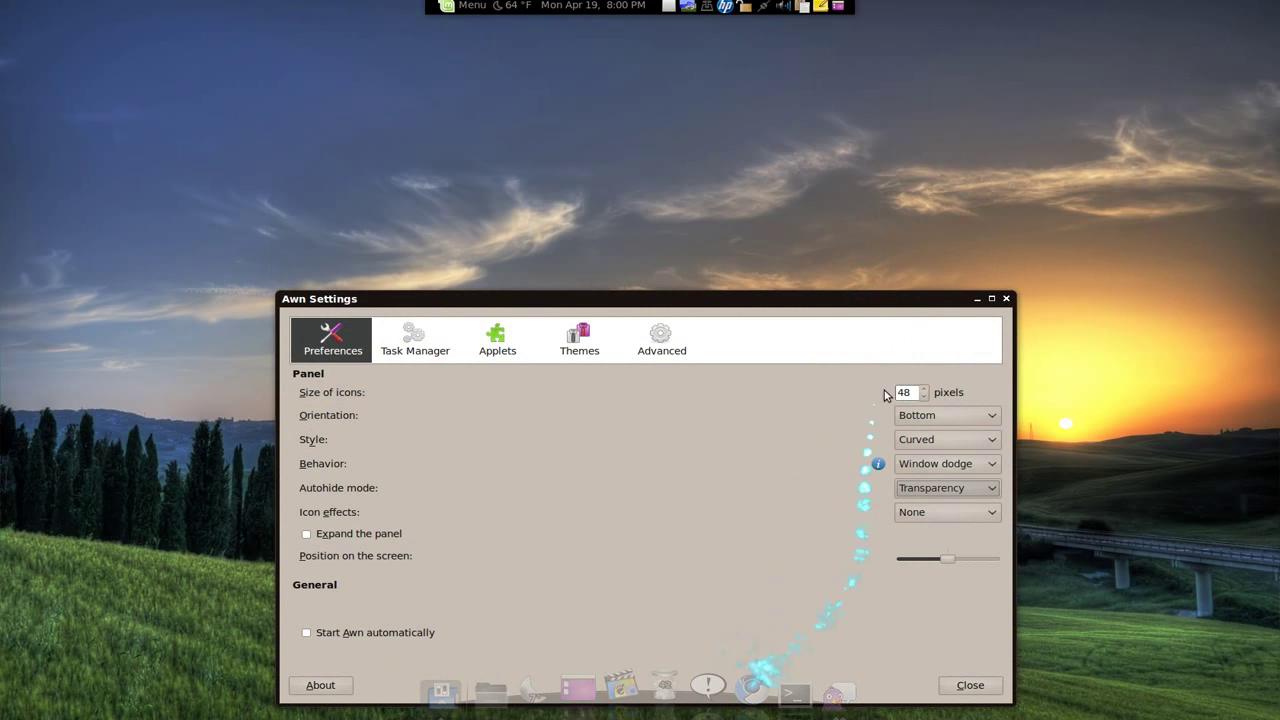
pyautogui.click(943, 489)
pyautogui.click(940, 507)
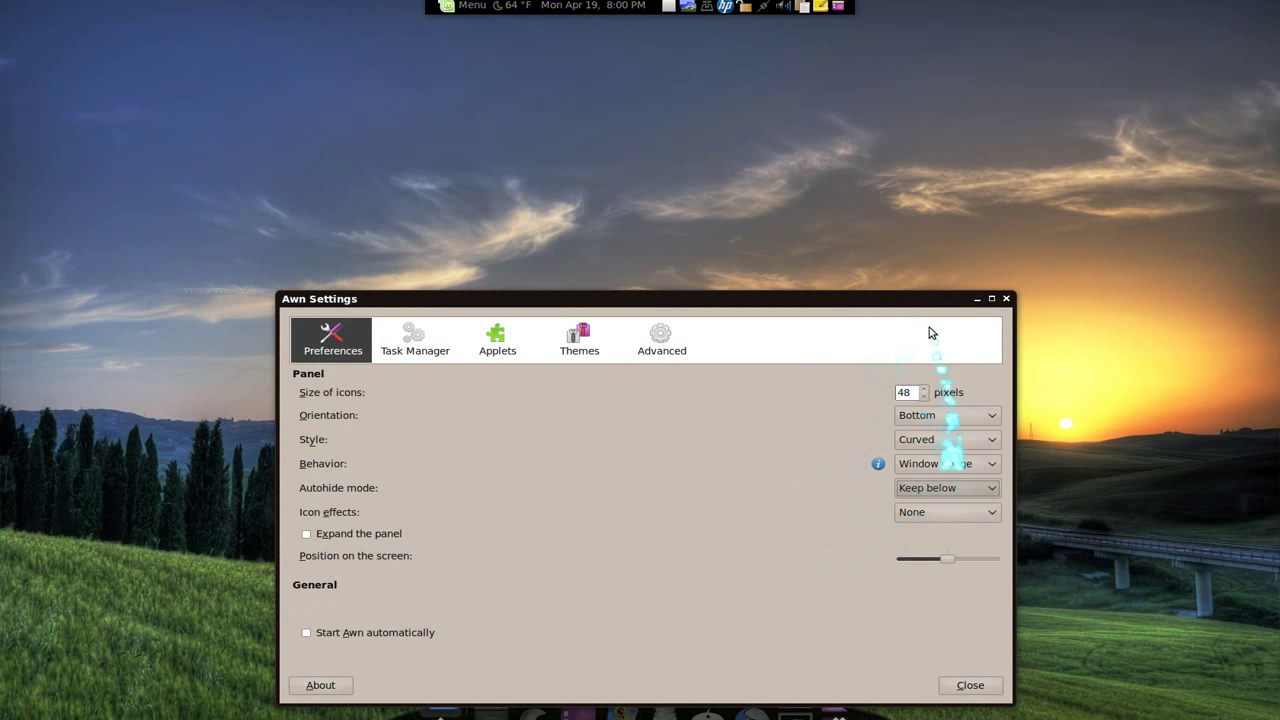
pyautogui.moveTo(937, 295); pyautogui.dragTo(938, 227)
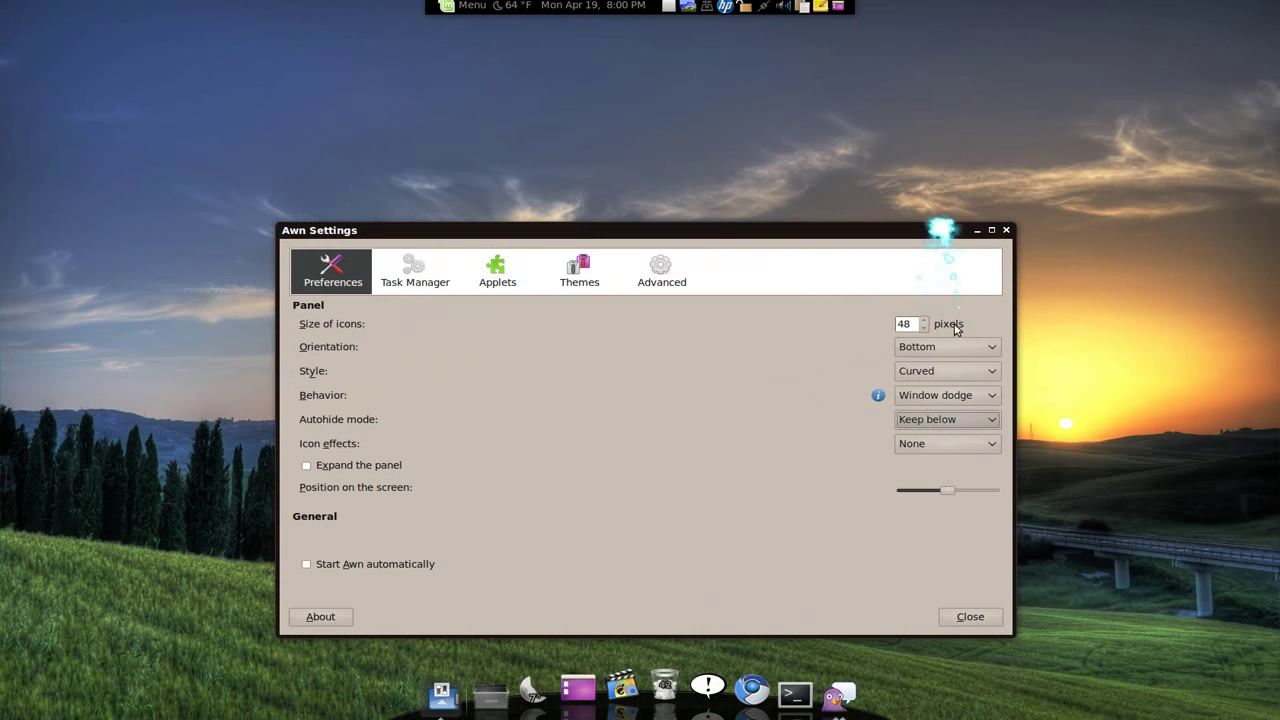
# Try Custom behavior, then settle on Intellihide with Fade out autohide mode
pyautogui.click(972, 395)
pyautogui.click(965, 374)
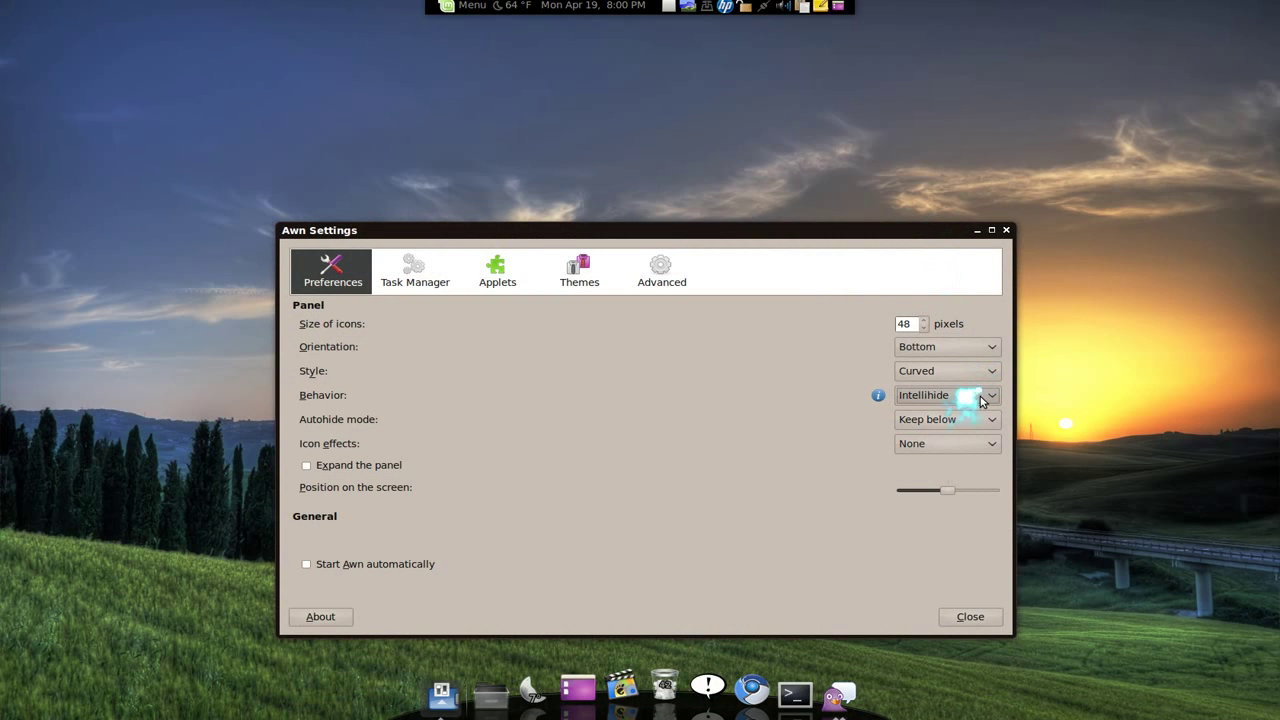
pyautogui.click(982, 397)
pyautogui.click(980, 430)
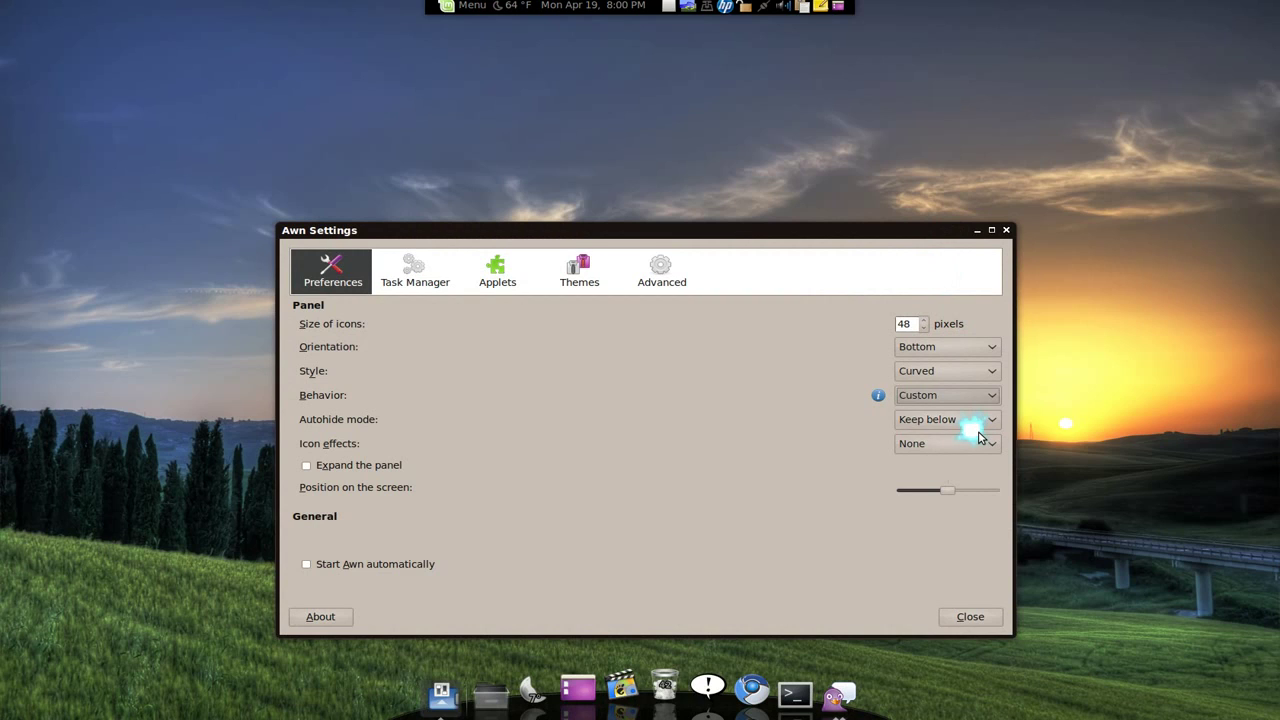
pyautogui.click(979, 398)
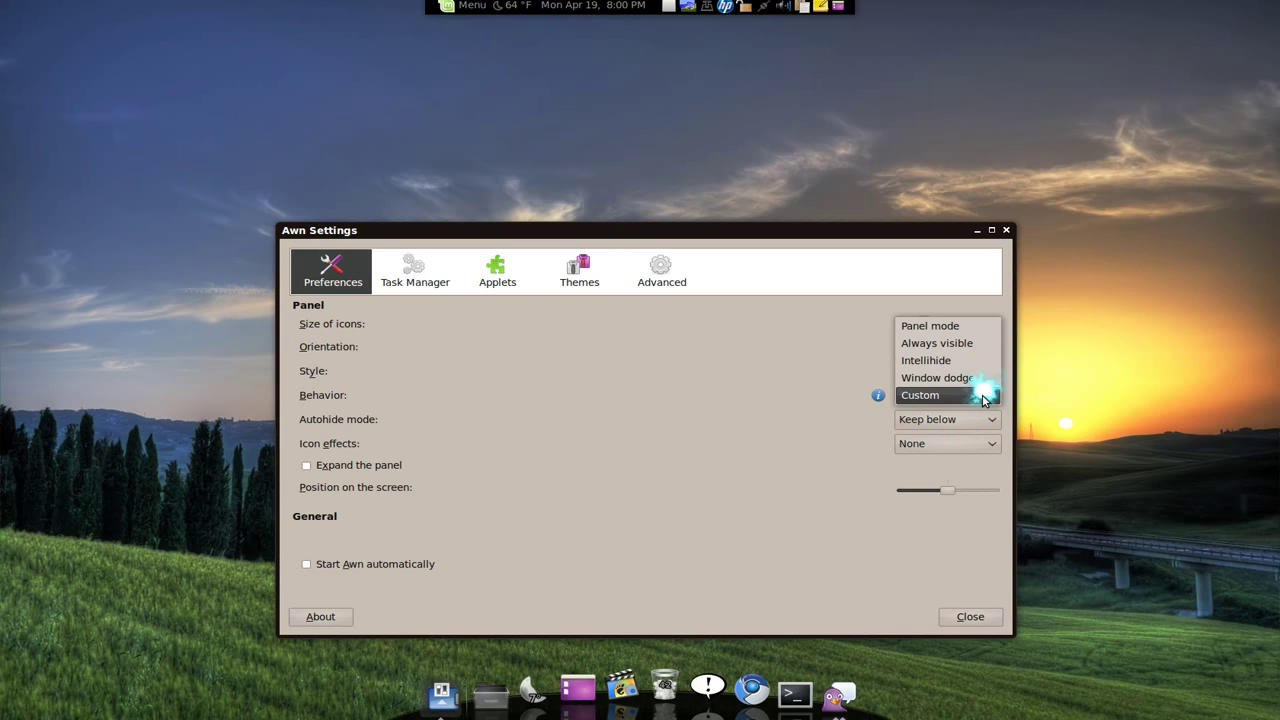
pyautogui.click(984, 364)
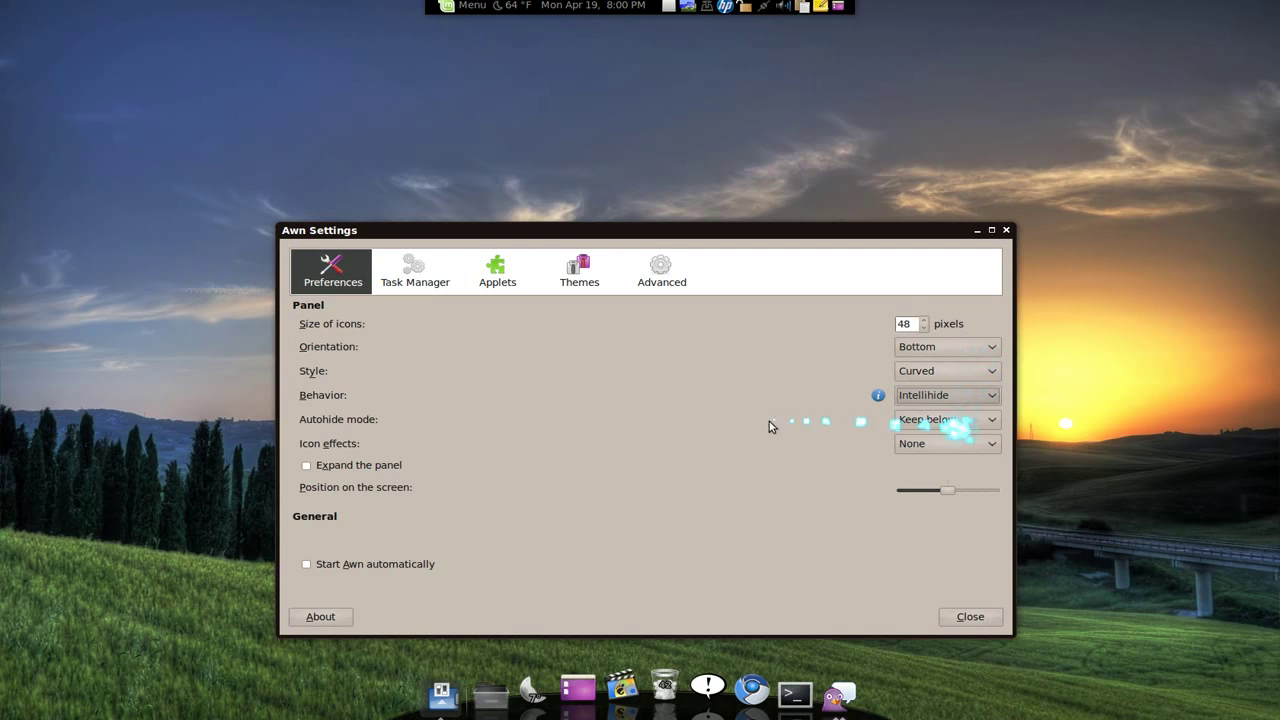
pyautogui.click(984, 419)
pyautogui.click(970, 381)
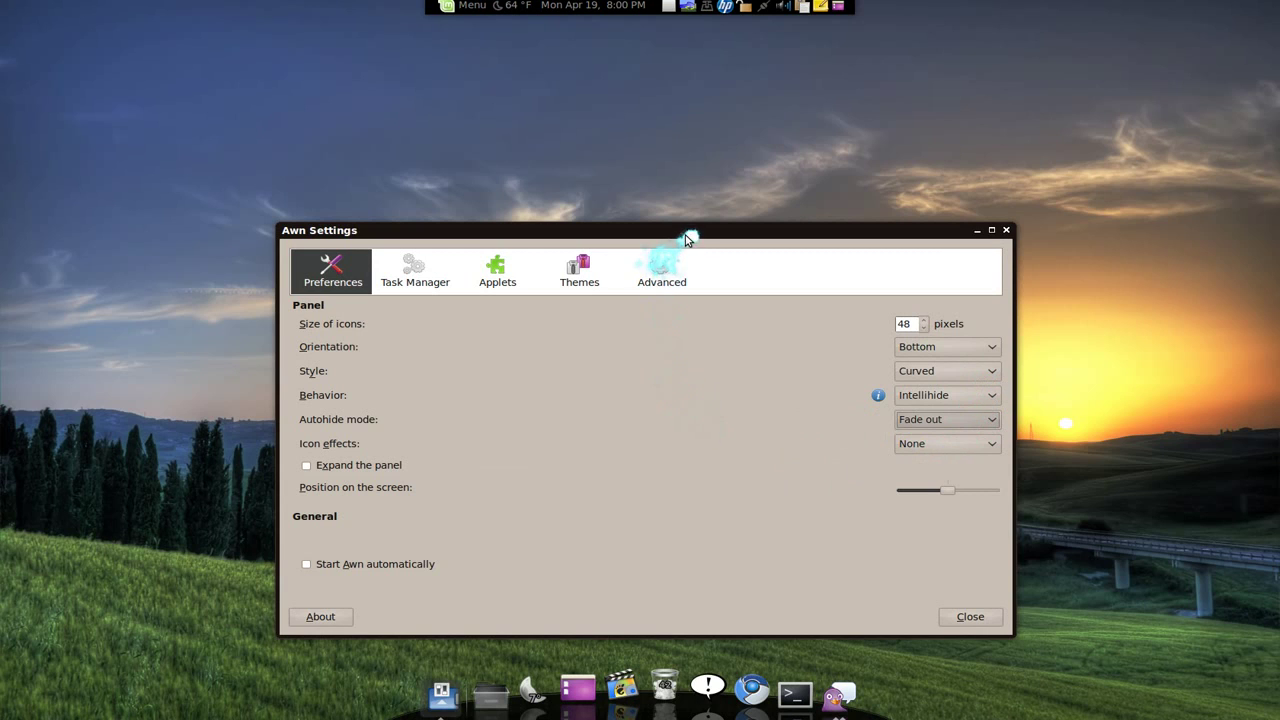
# Try the Classic, Fade, Spotlight and Zoom icon effects
pyautogui.moveTo(688, 238); pyautogui.dragTo(687, 194)
pyautogui.click(990, 400)
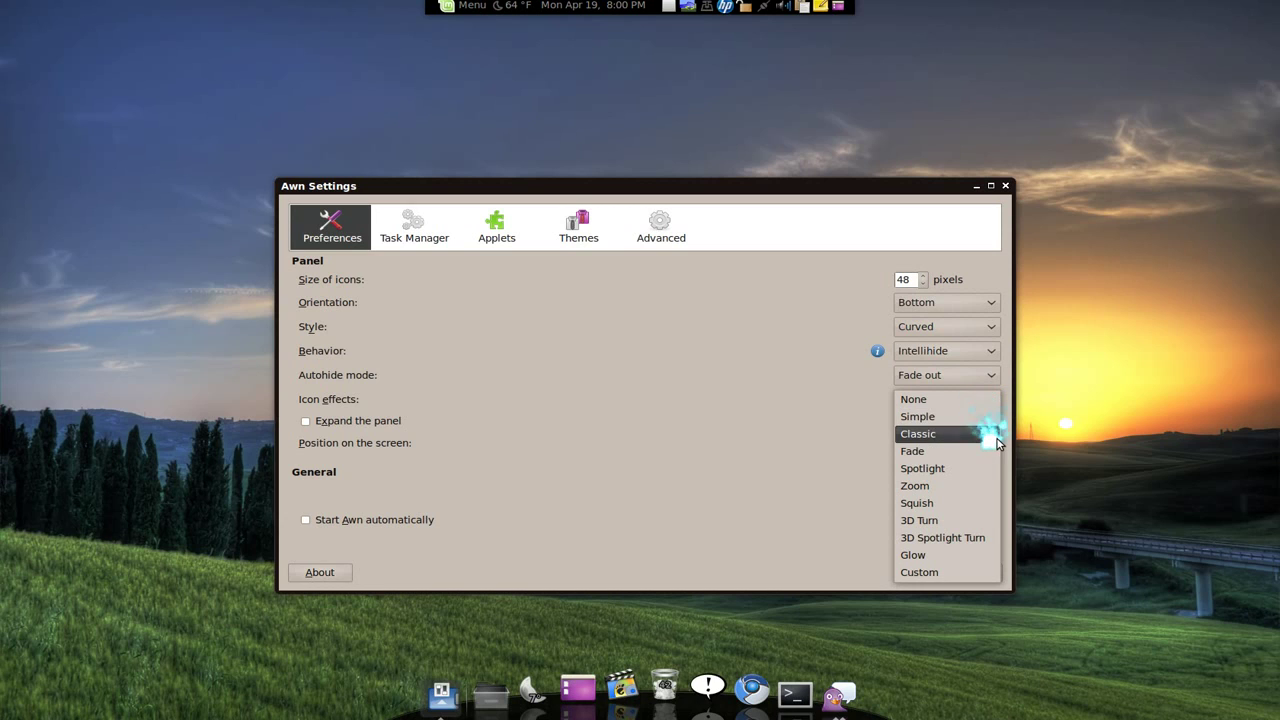
pyautogui.click(988, 433)
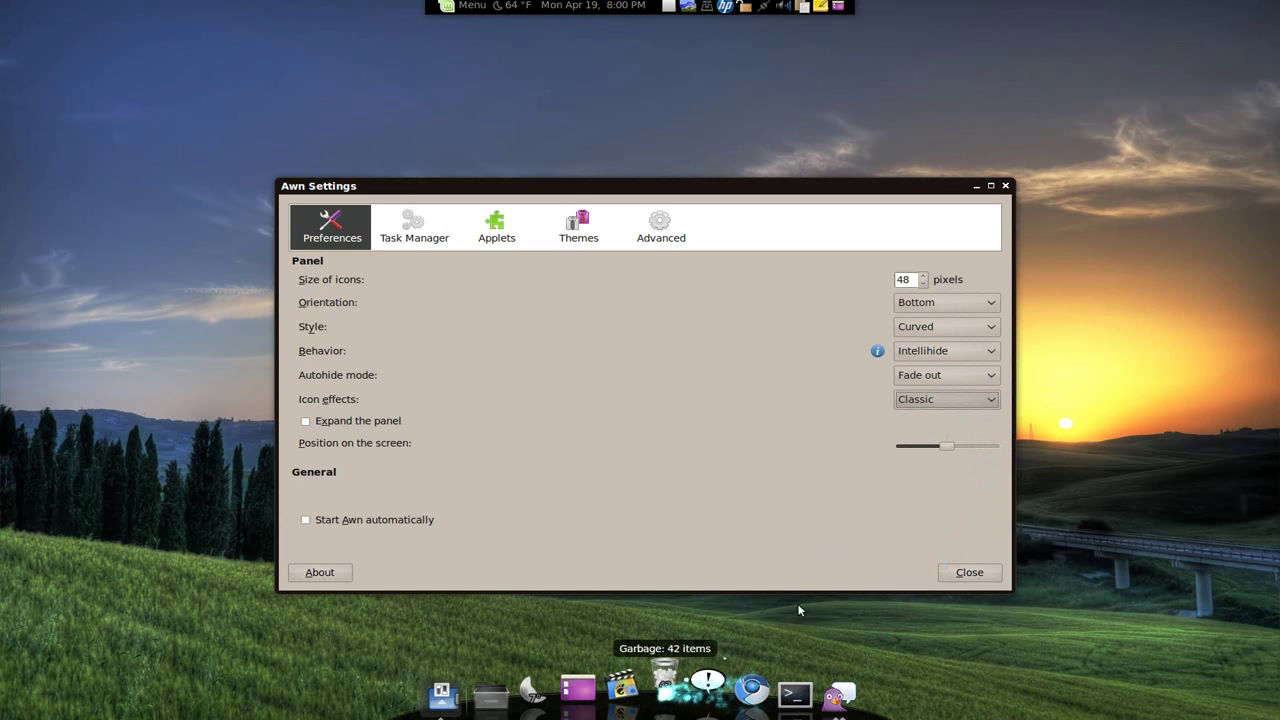
pyautogui.click(965, 399)
pyautogui.click(962, 416)
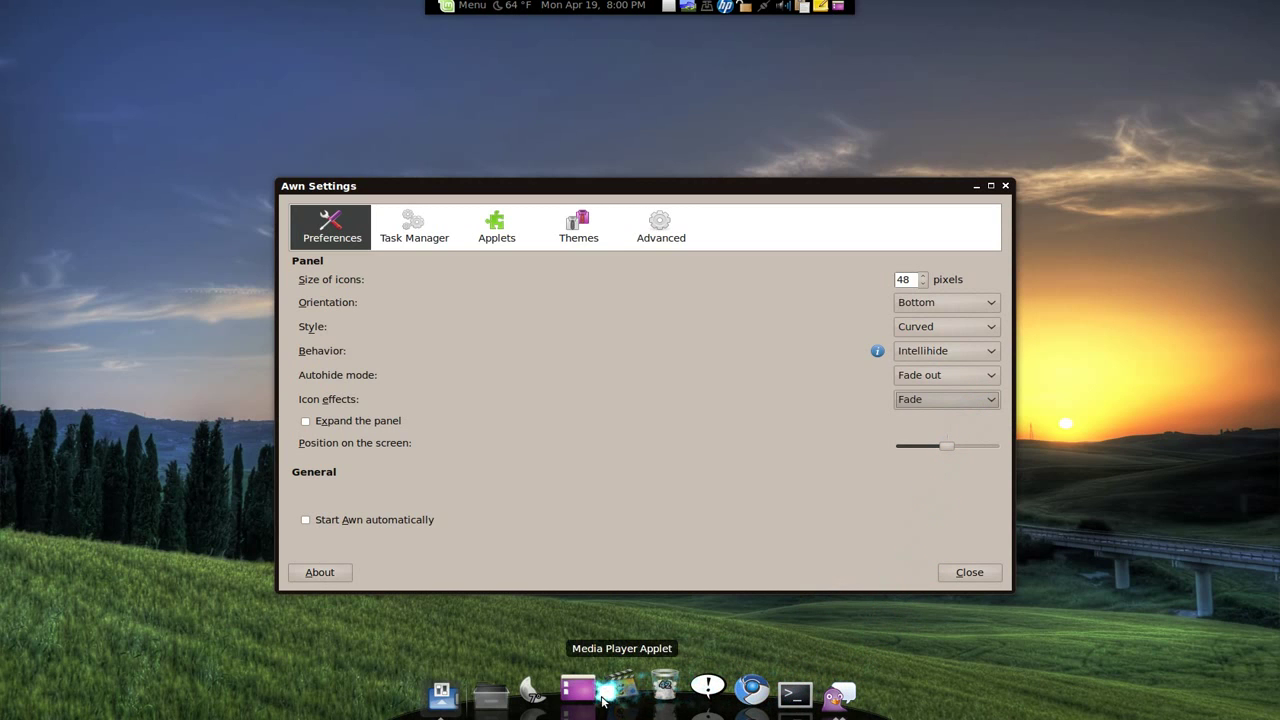
pyautogui.click(925, 400)
pyautogui.click(937, 417)
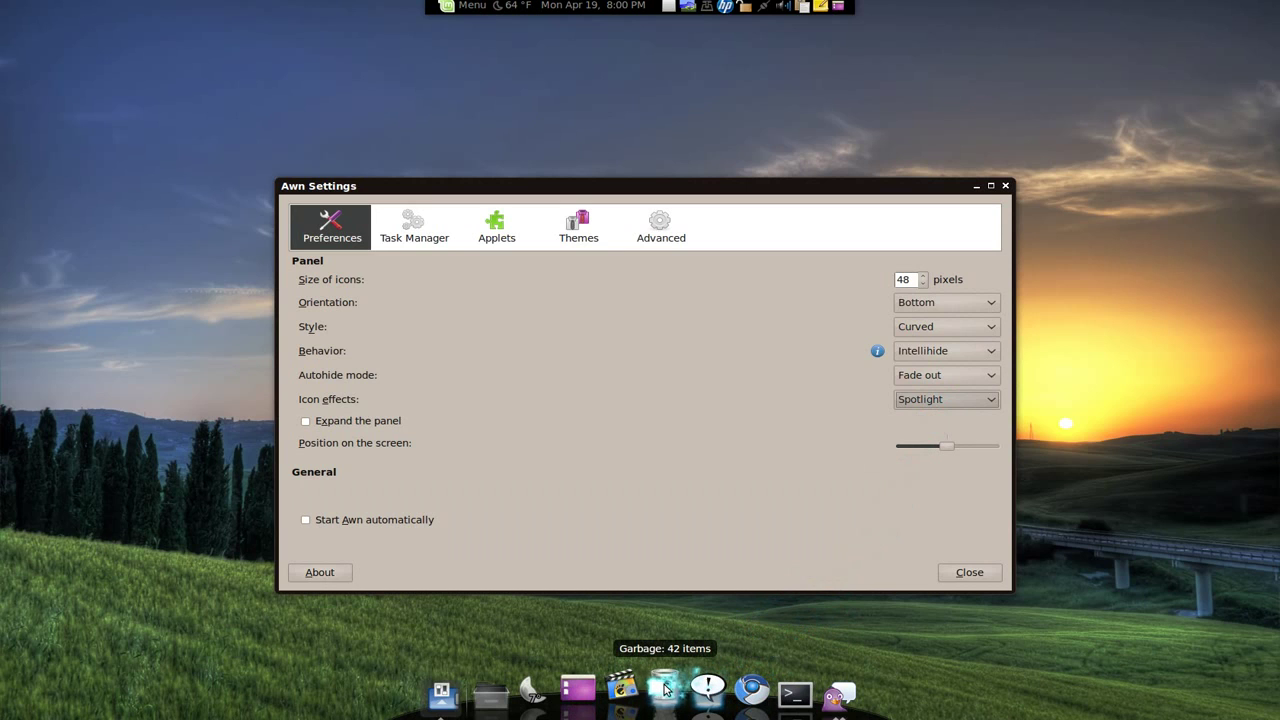
pyautogui.click(935, 400)
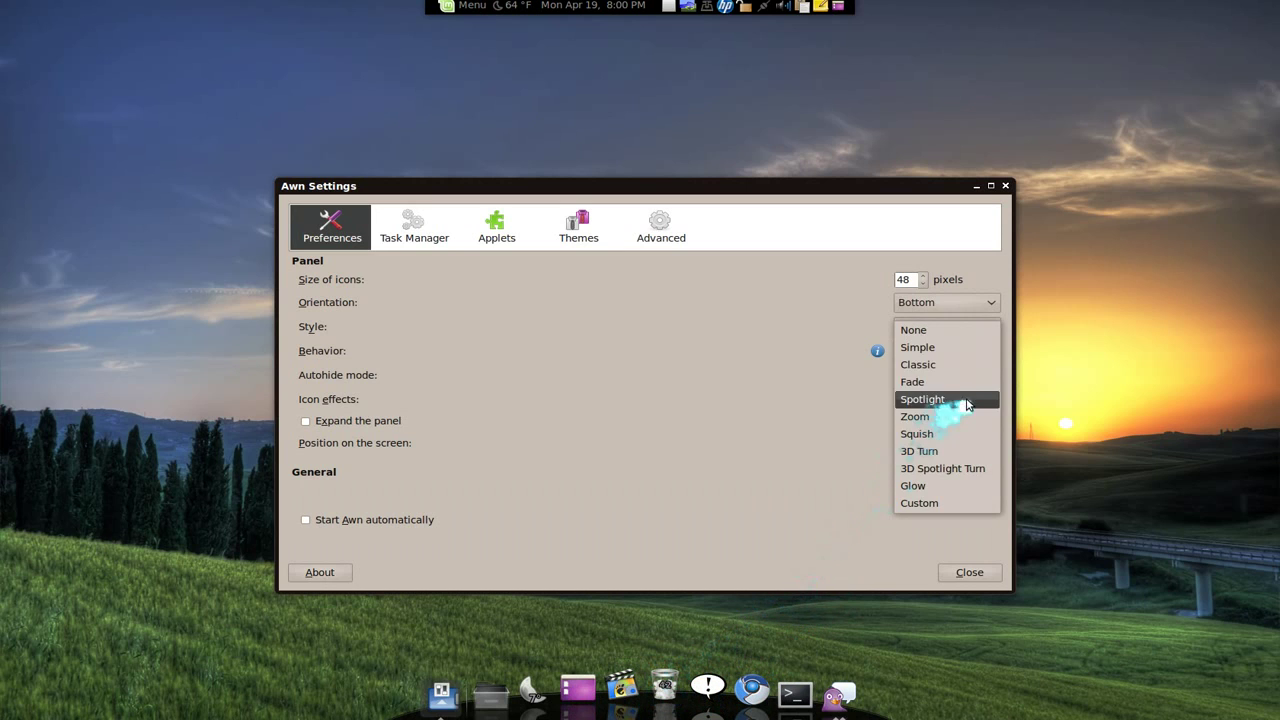
pyautogui.click(965, 414)
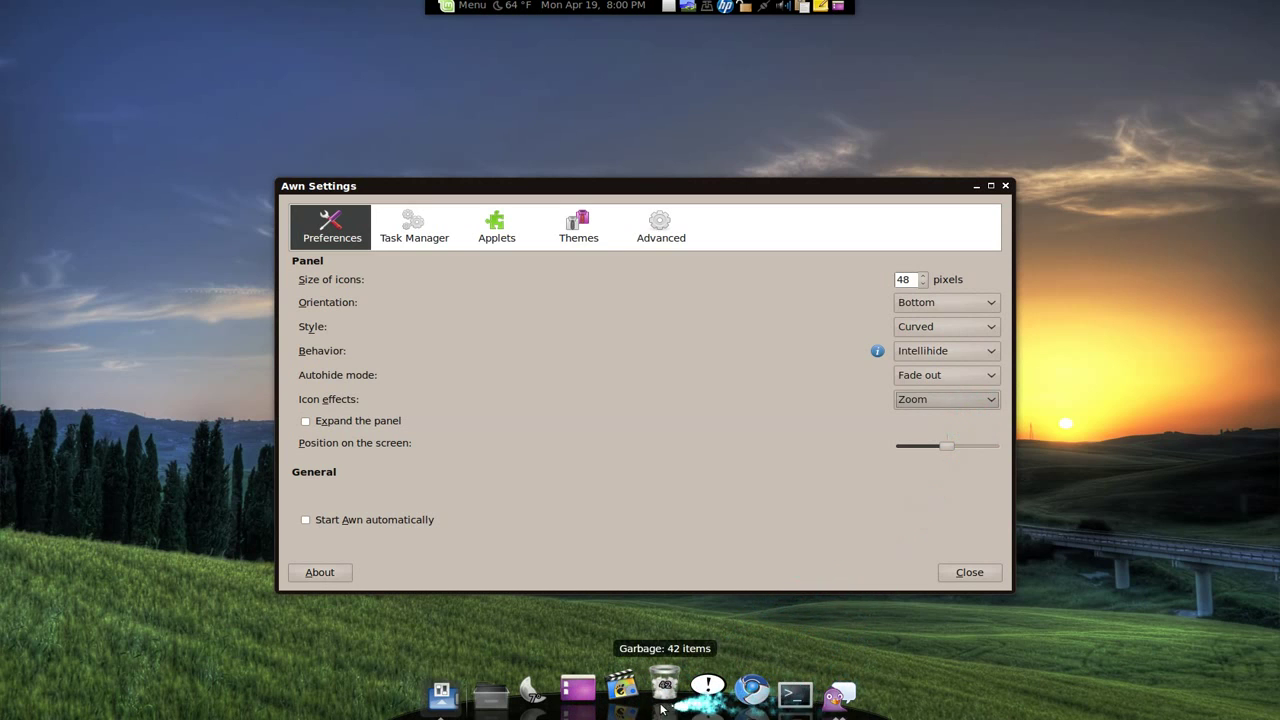
# Try the Squish and 3D Turn icon effects, then settle on Glow
pyautogui.click(968, 399)
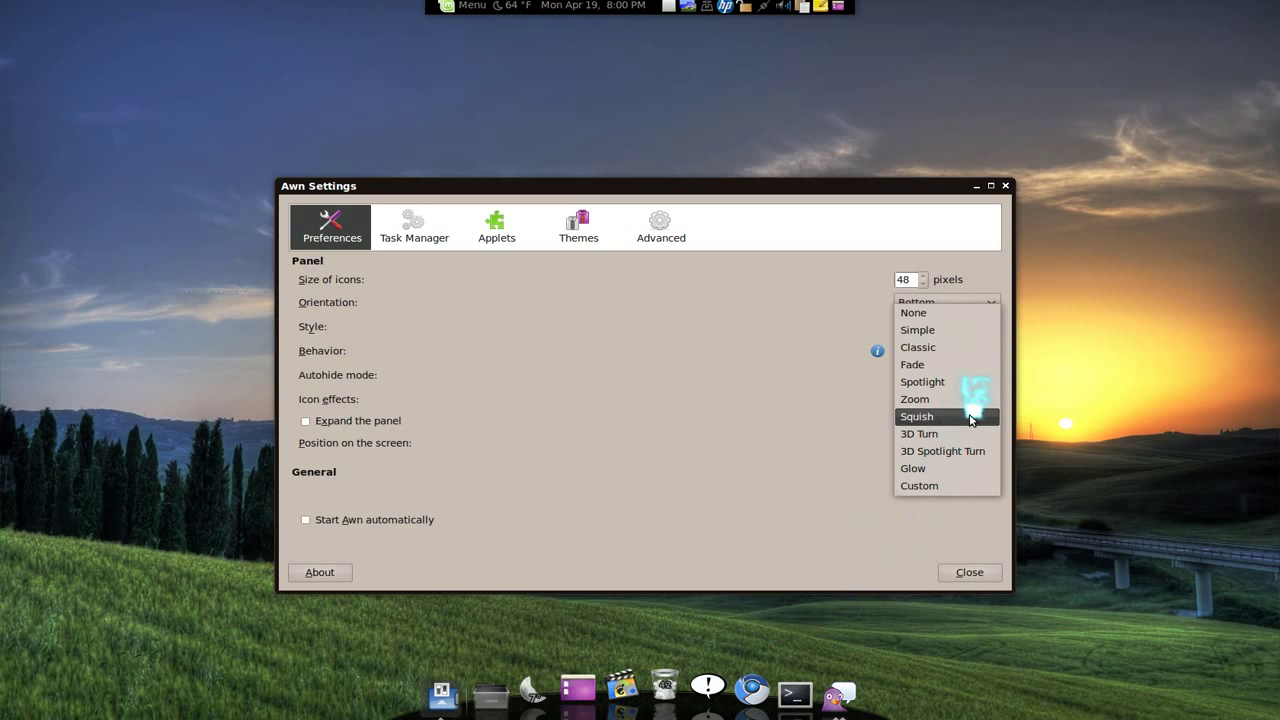
pyautogui.click(965, 416)
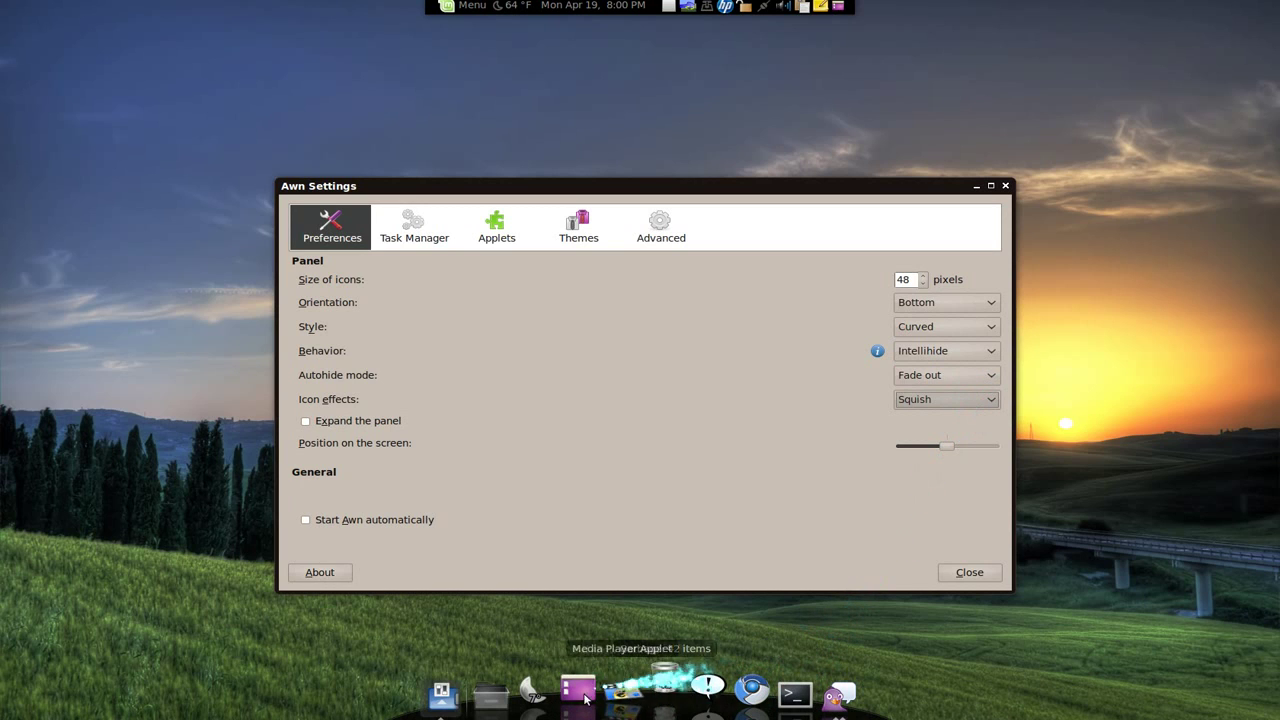
pyautogui.click(953, 400)
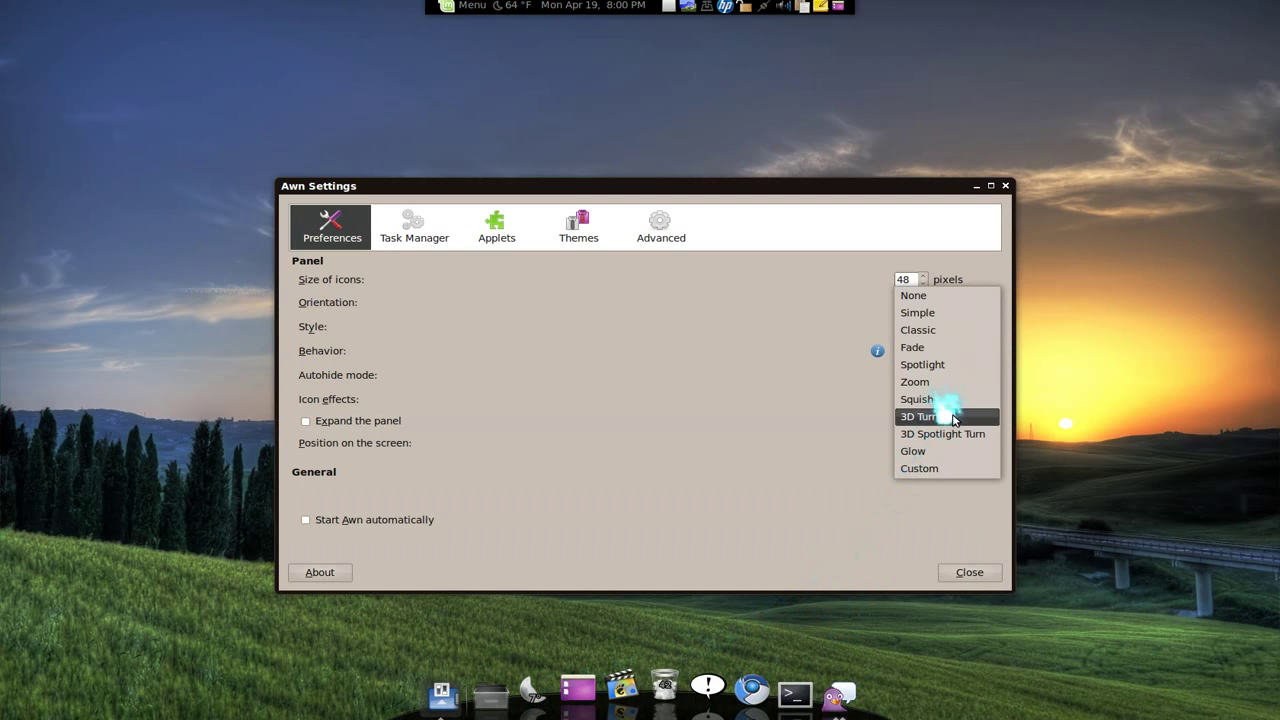
pyautogui.click(951, 416)
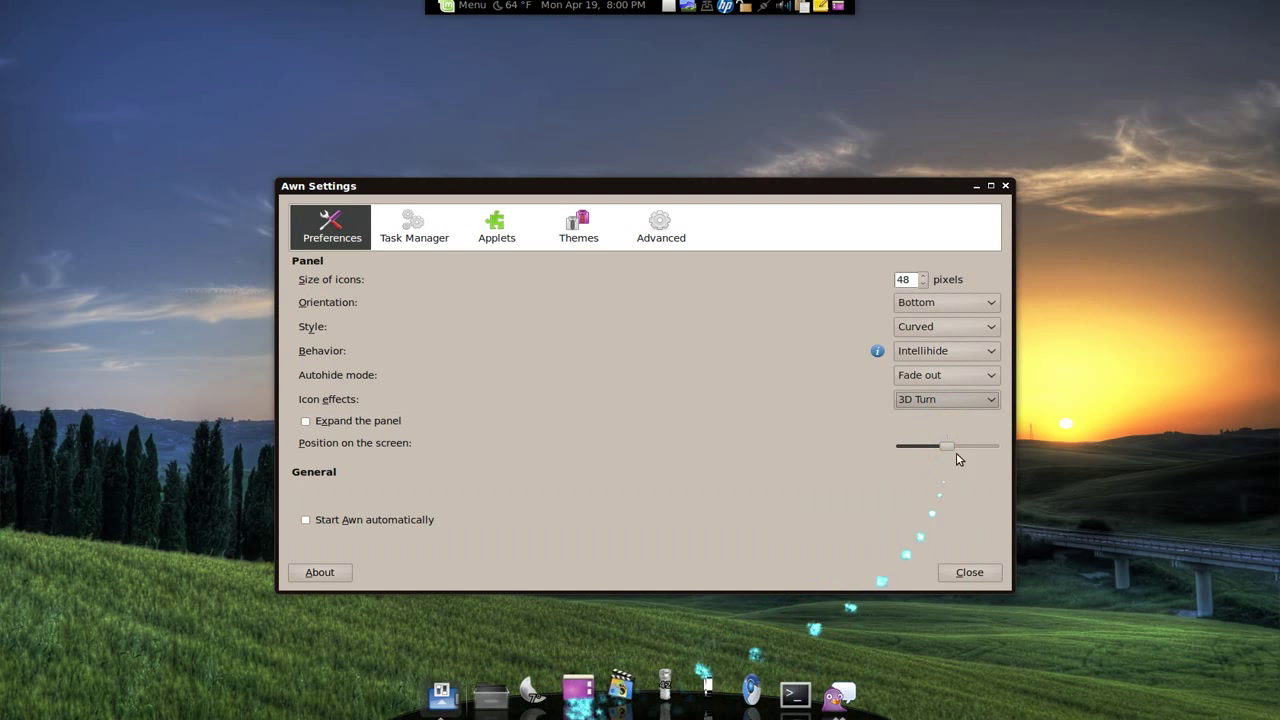
pyautogui.click(982, 400)
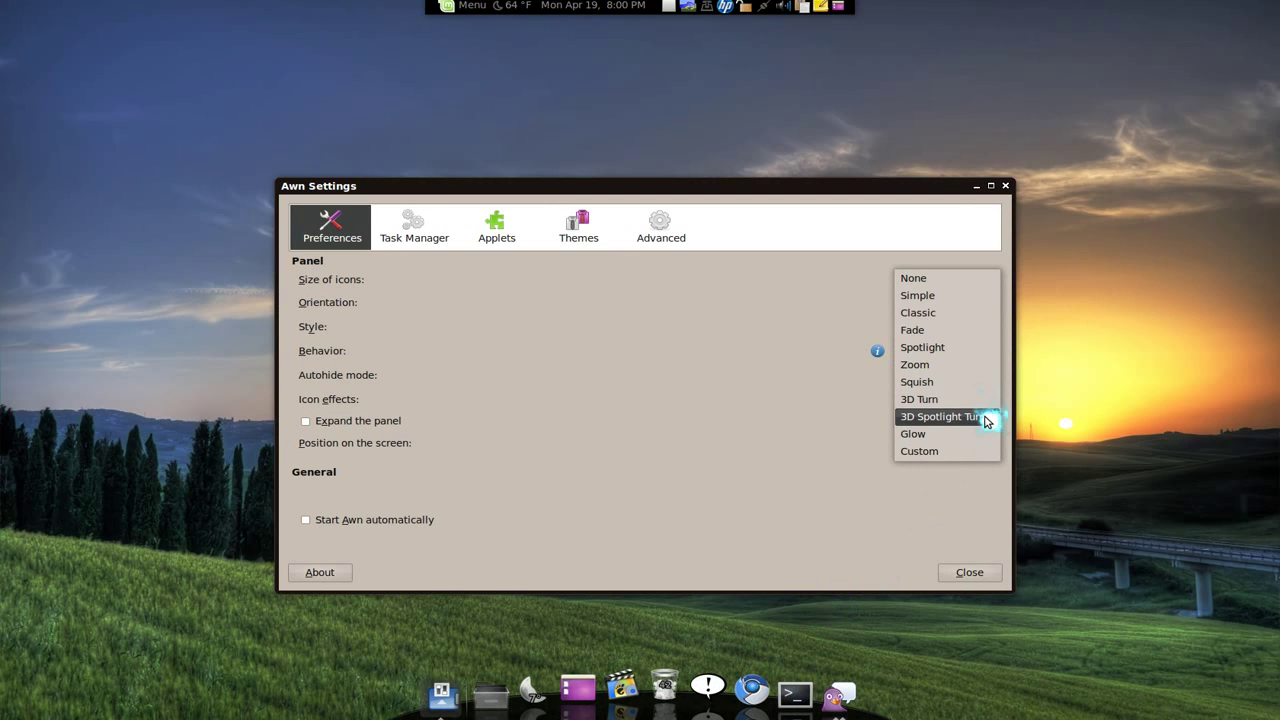
pyautogui.press('Escape')
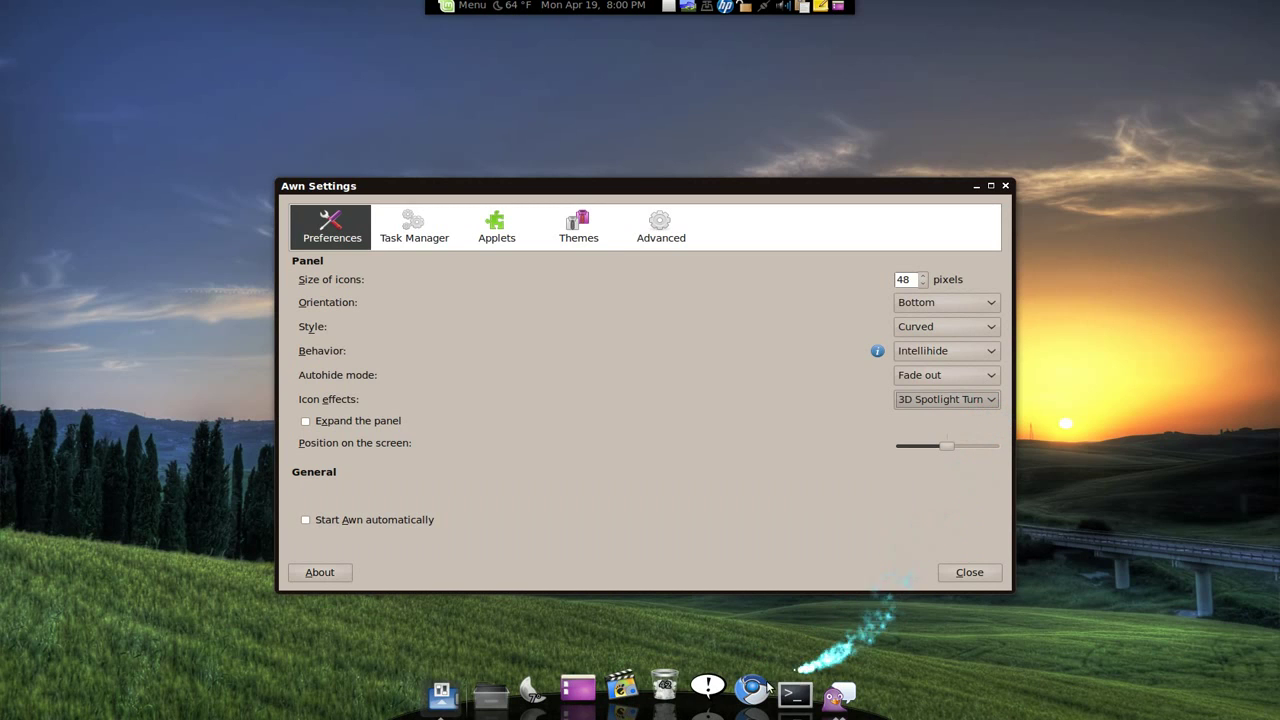
pyautogui.click(971, 405)
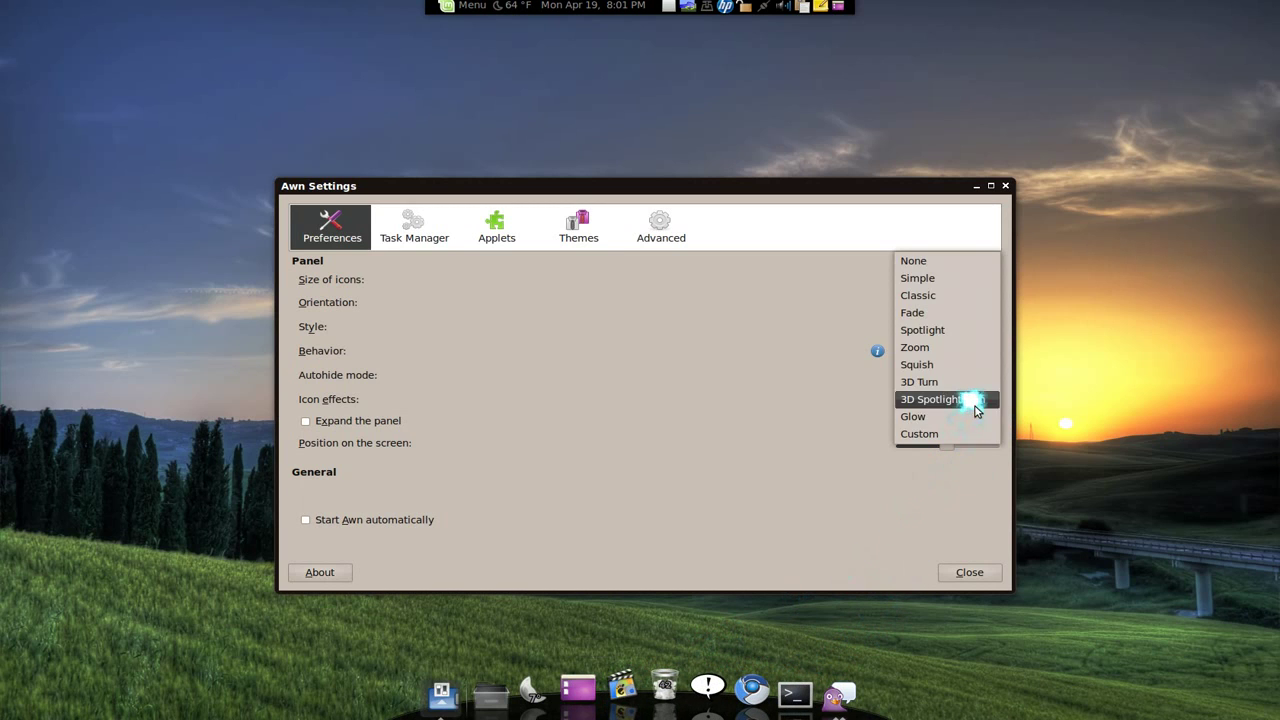
pyautogui.click(971, 418)
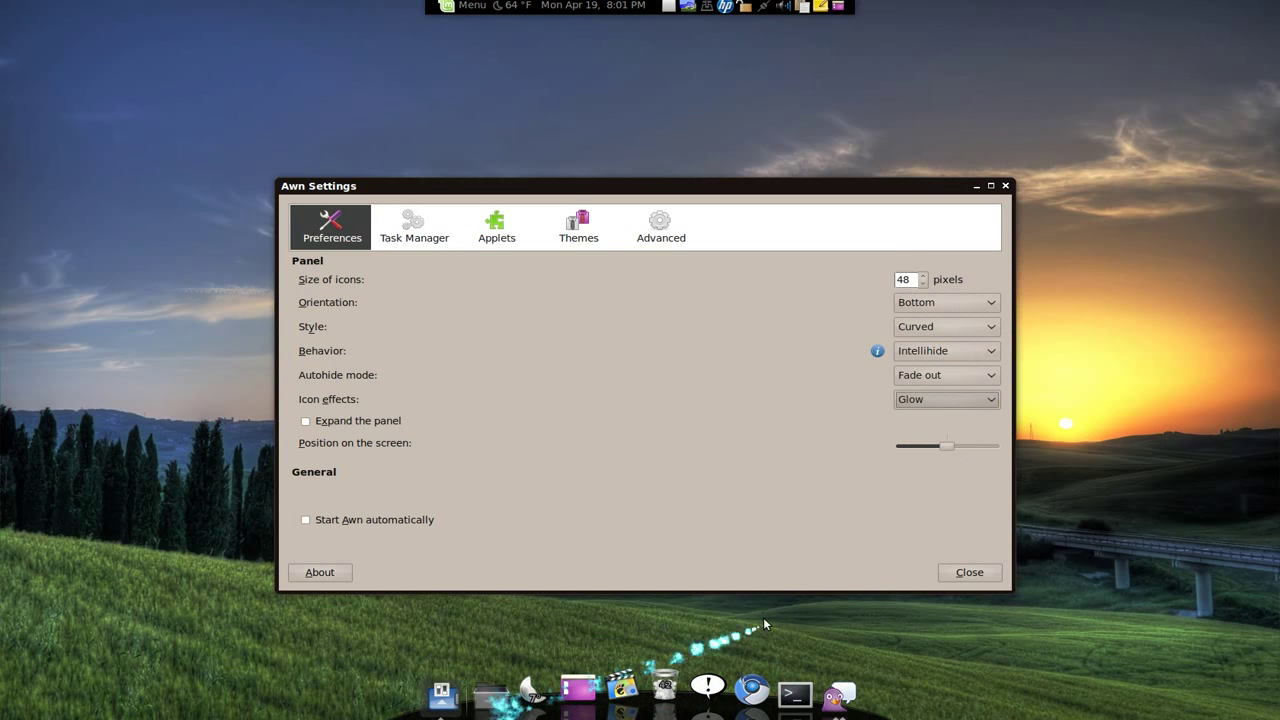
pyautogui.click(979, 403)
# Switch icon effects to Custom, keep Glow as the Open animation, and close the dialog
pyautogui.click(979, 414)
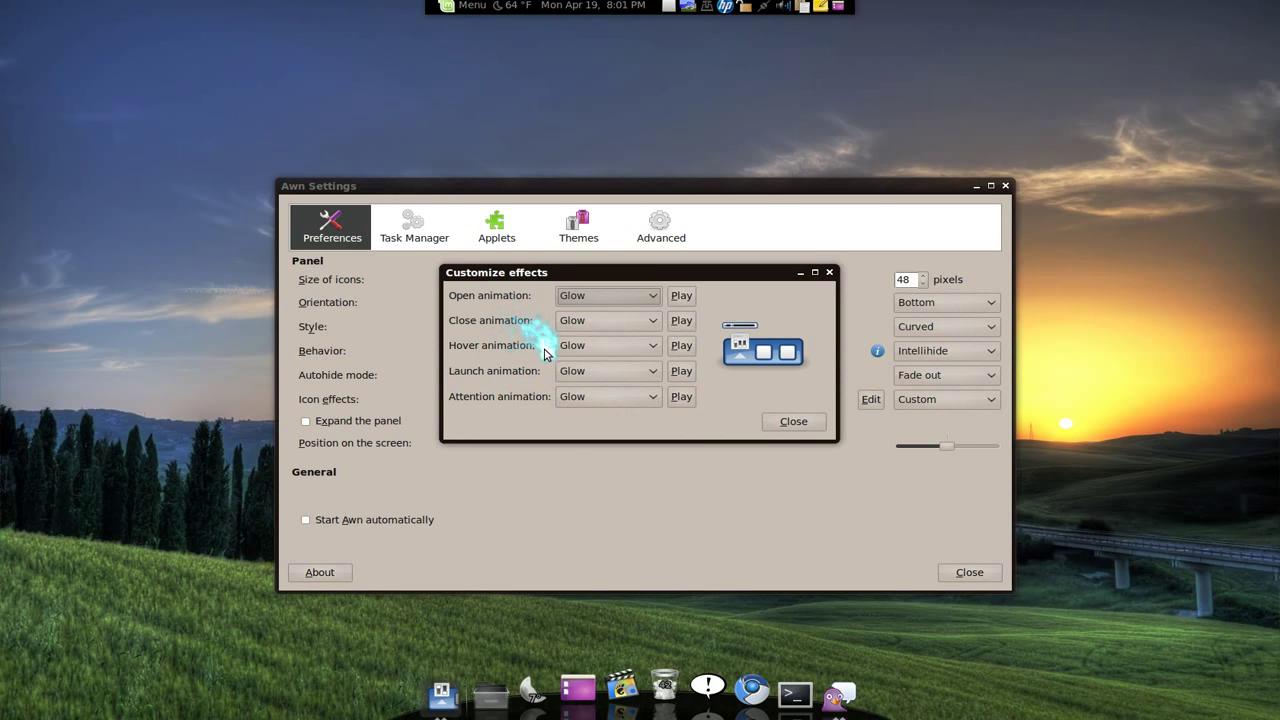
pyautogui.click(612, 296)
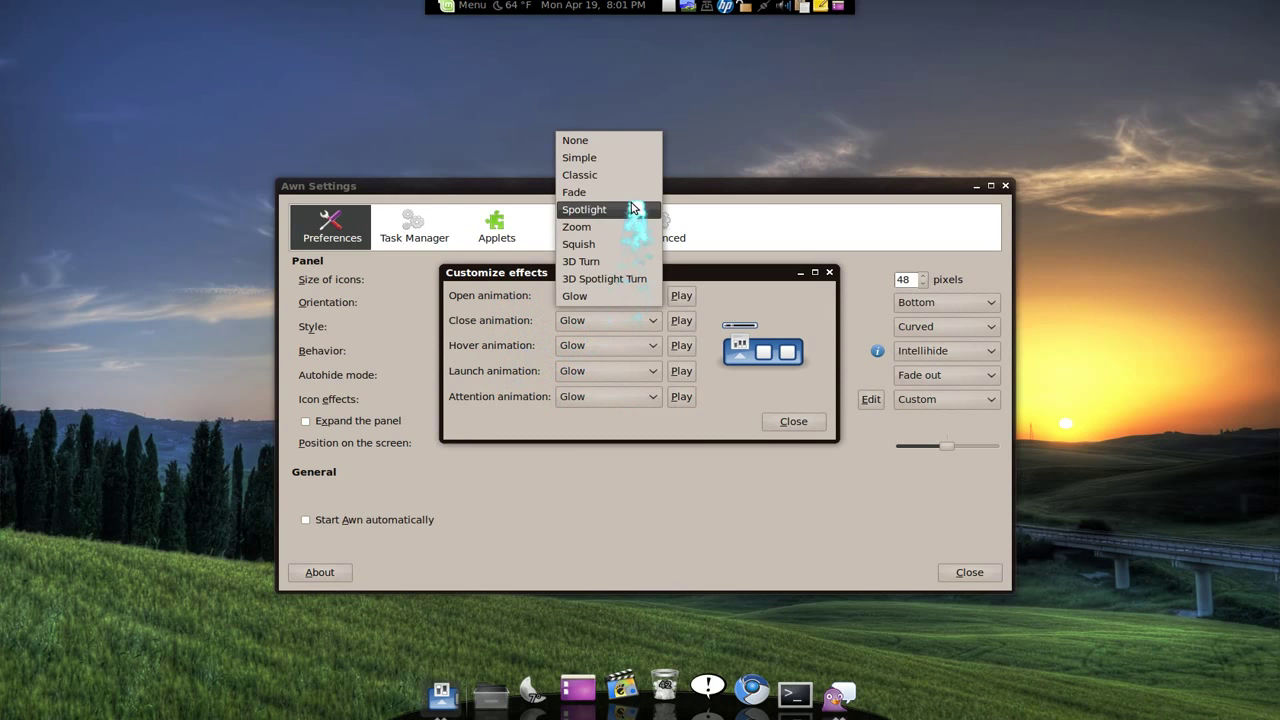
pyautogui.click(598, 296)
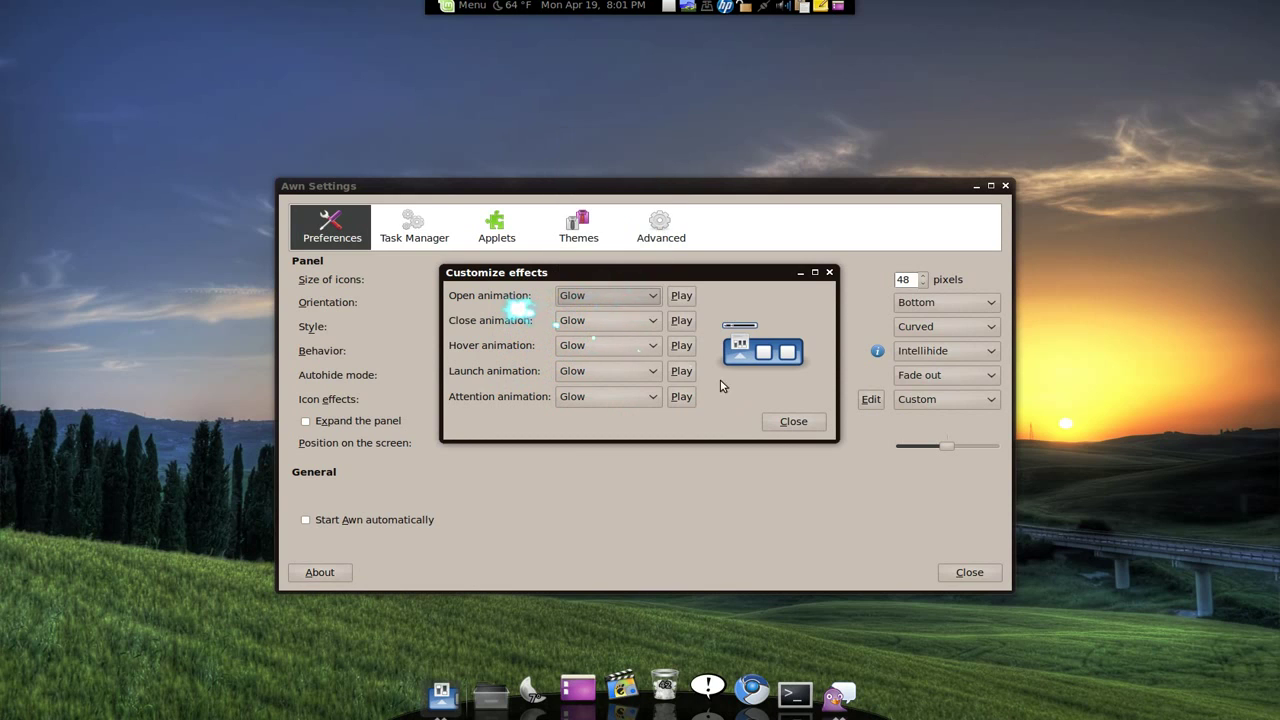
pyautogui.click(805, 422)
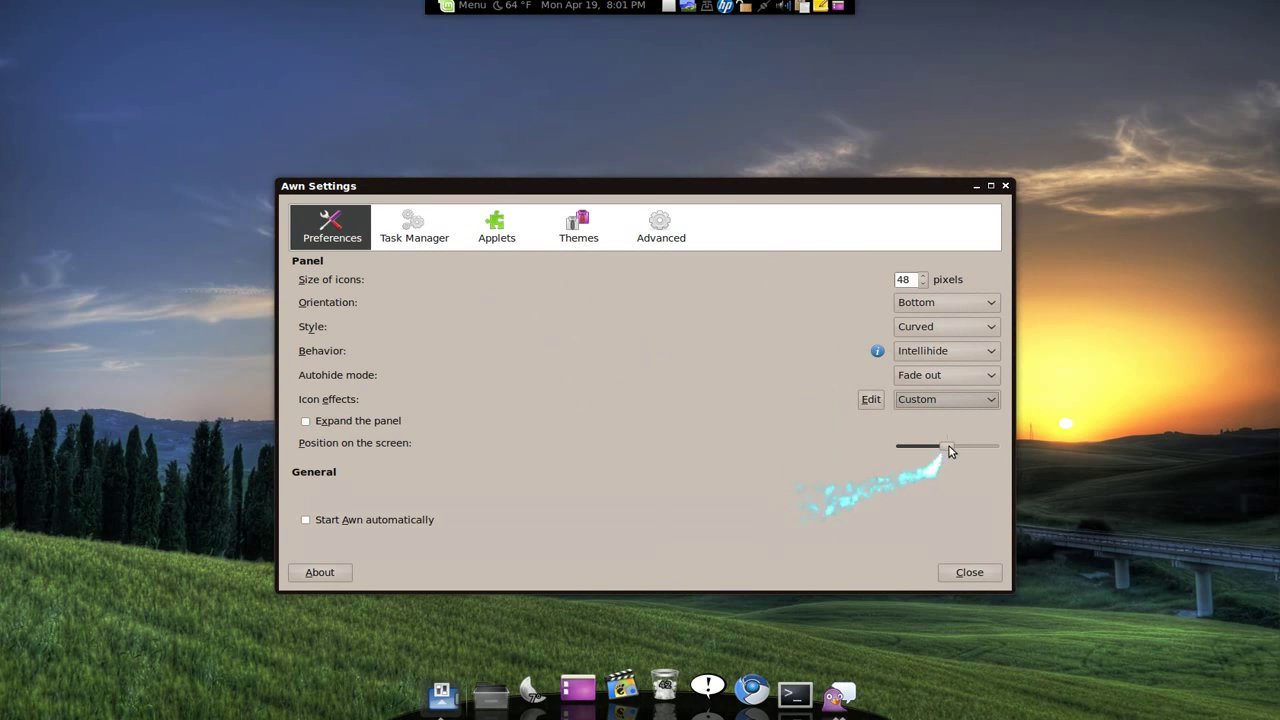
# Slide the dock position left, keep Bottom orientation, and try Flat before returning to Curved
pyautogui.moveTo(950, 447); pyautogui.dragTo(880, 446)
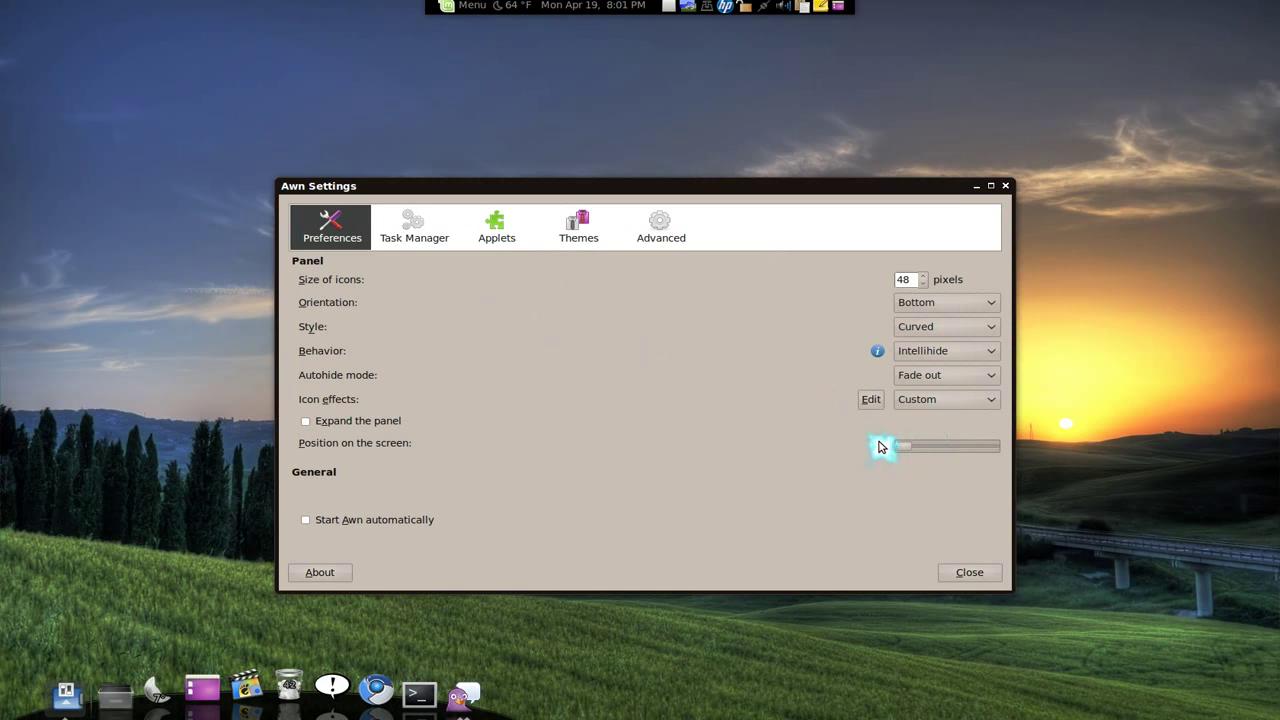
pyautogui.click(938, 310)
pyautogui.click(935, 304)
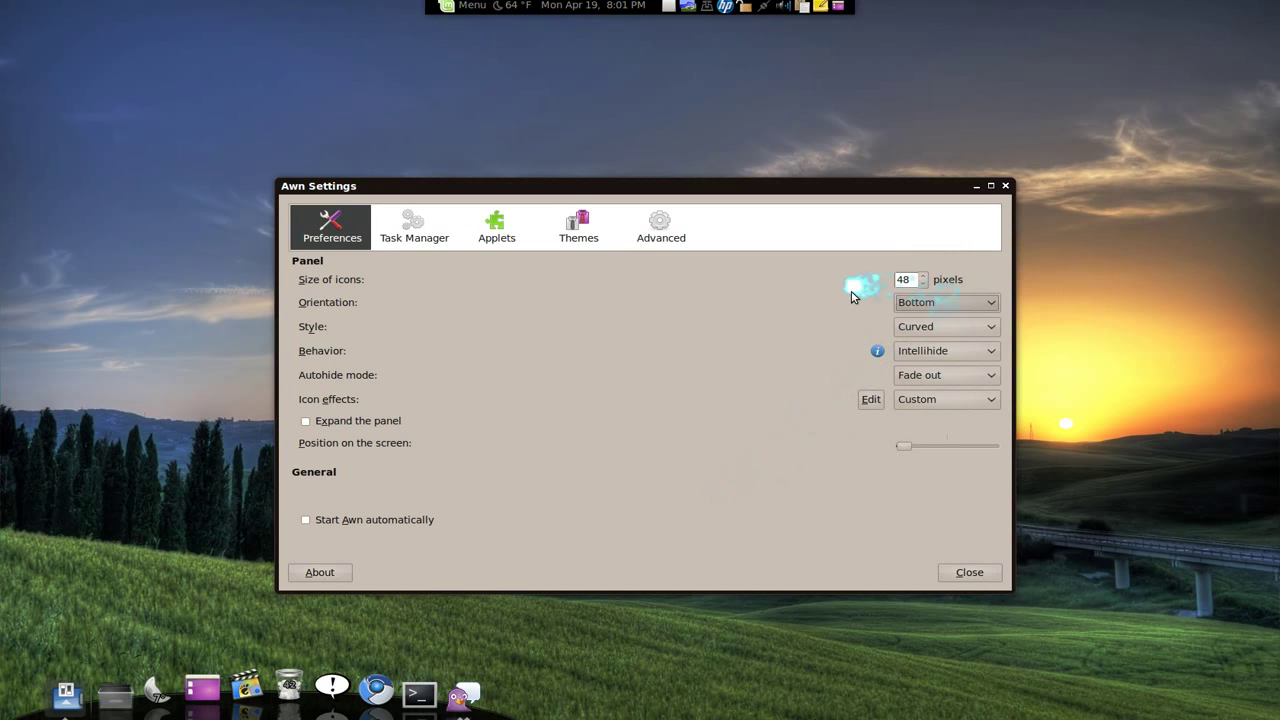
pyautogui.click(932, 330)
pyautogui.click(920, 289)
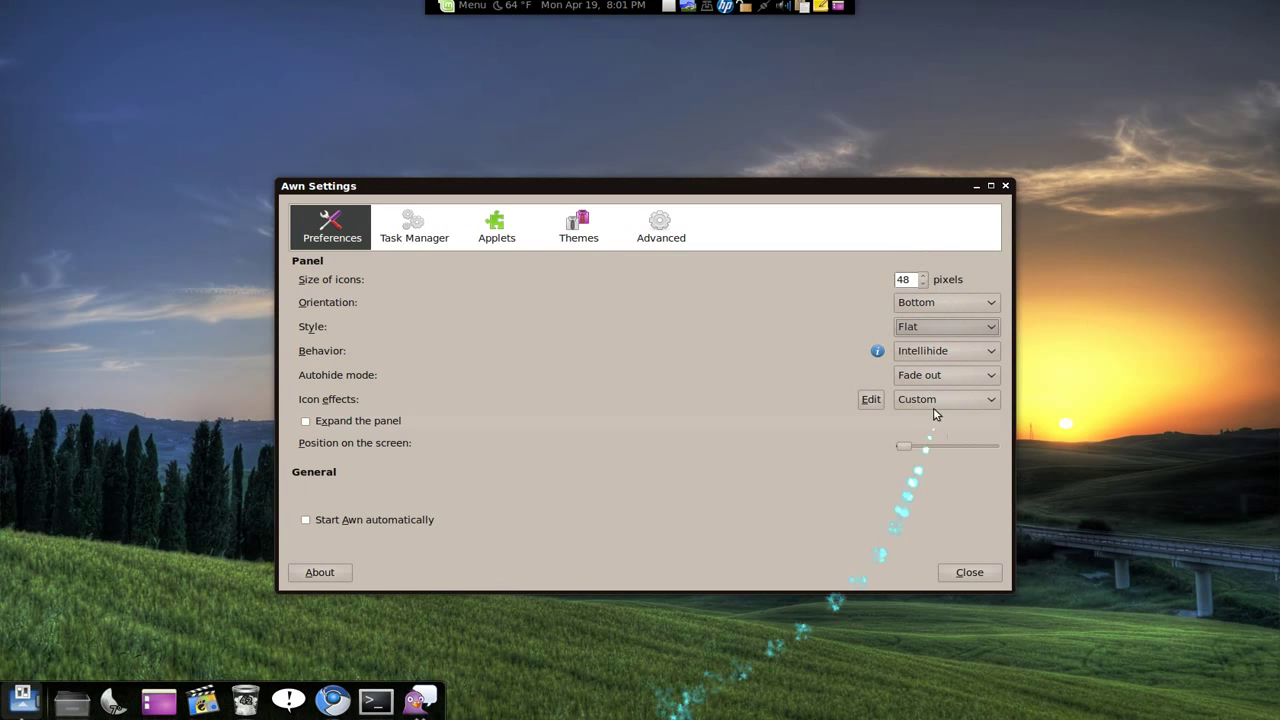
pyautogui.click(966, 328)
pyautogui.click(957, 362)
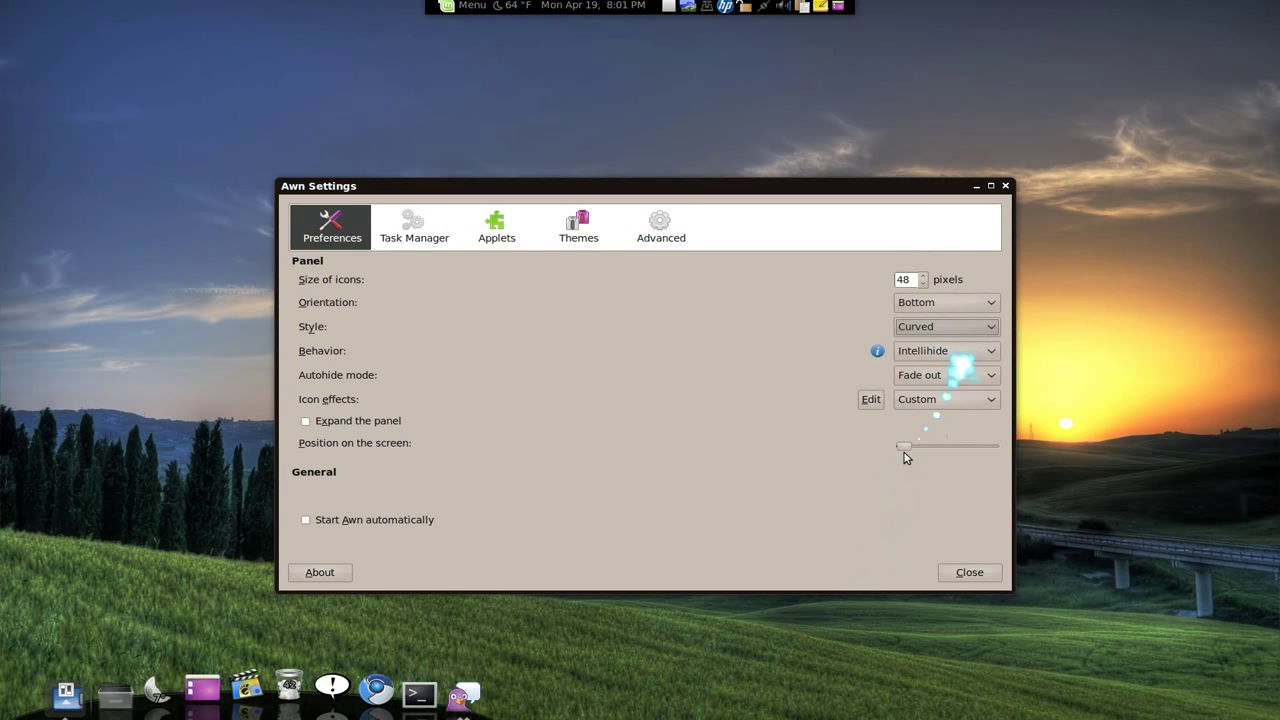
# Centre the dock along the bottom edge and briefly open the icon effects customisation
pyautogui.moveTo(904, 458); pyautogui.dragTo(948, 448)
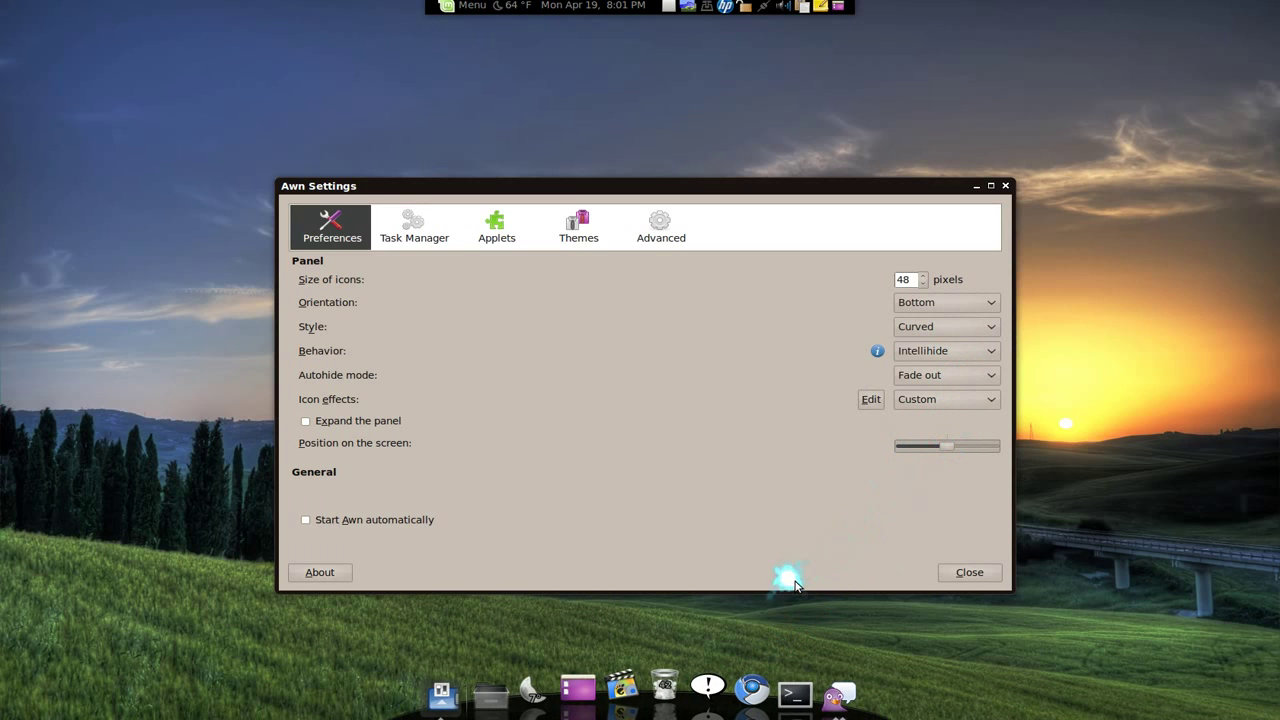
pyautogui.click(871, 401)
pyautogui.click(817, 422)
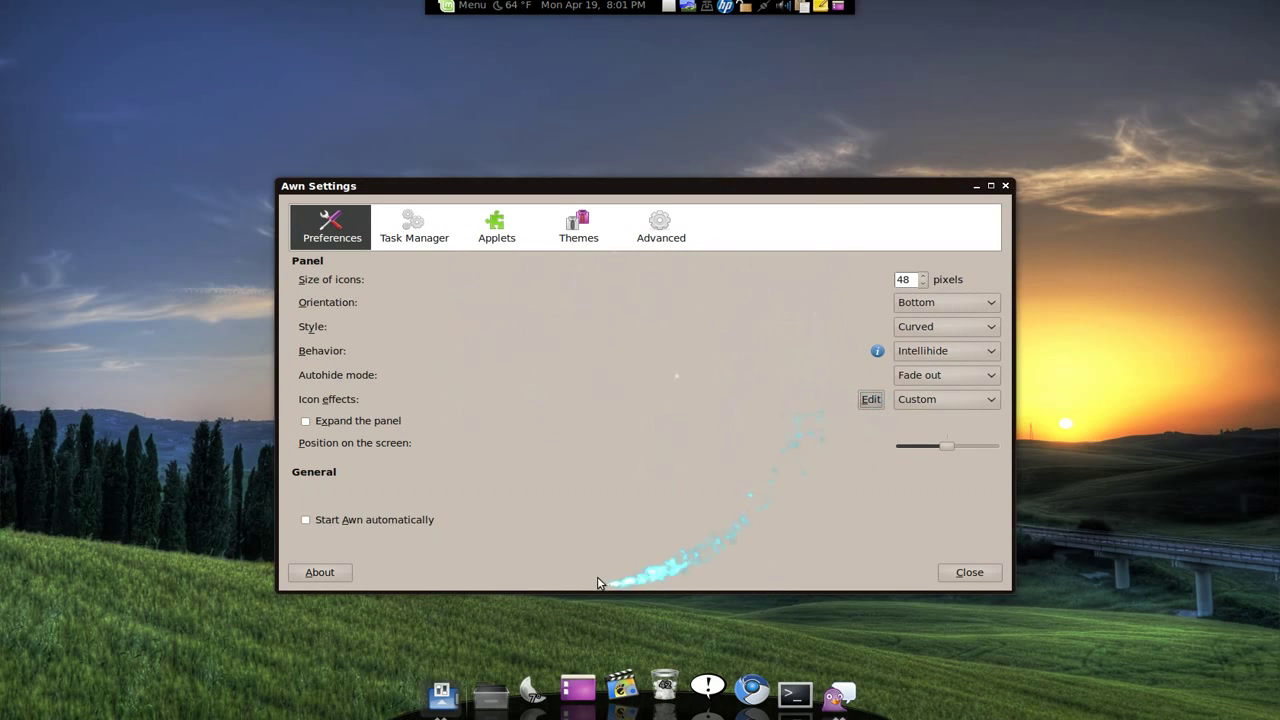
# Show the Task Manager page and drag AllTray from the application menu onto the dock
pyautogui.click(412, 222)
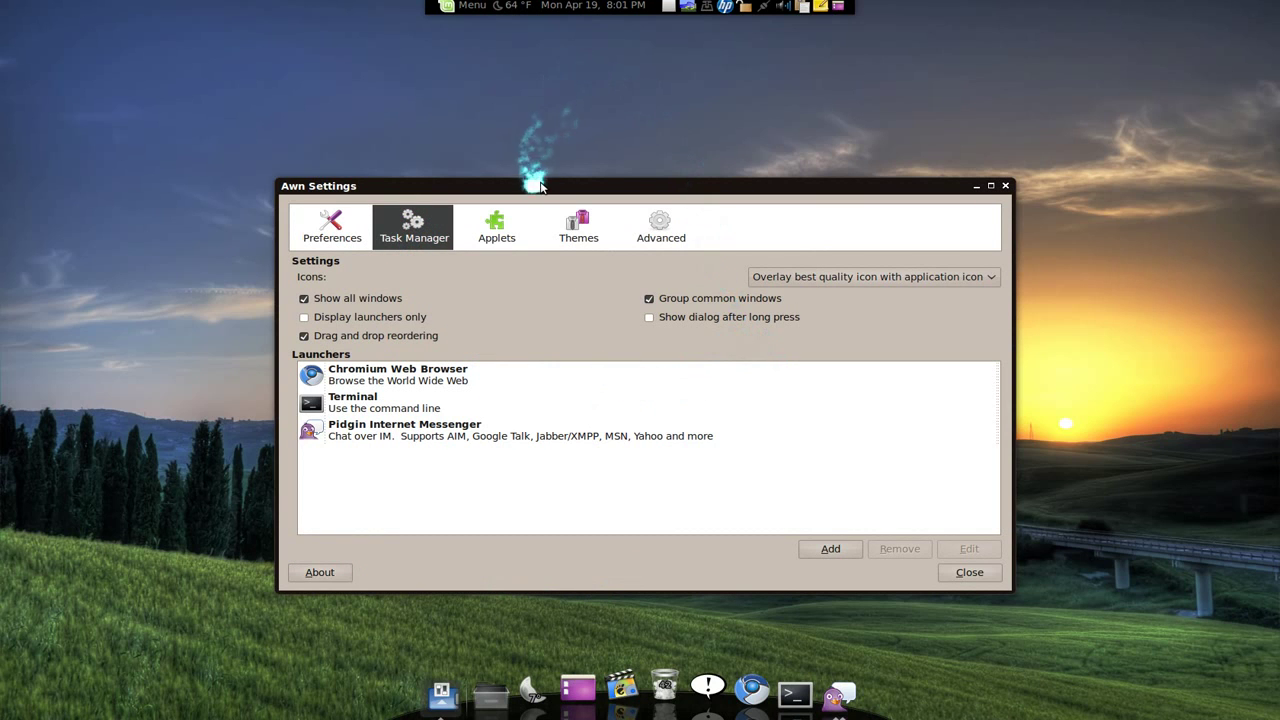
pyautogui.moveTo(537, 186); pyautogui.dragTo(449, 72)
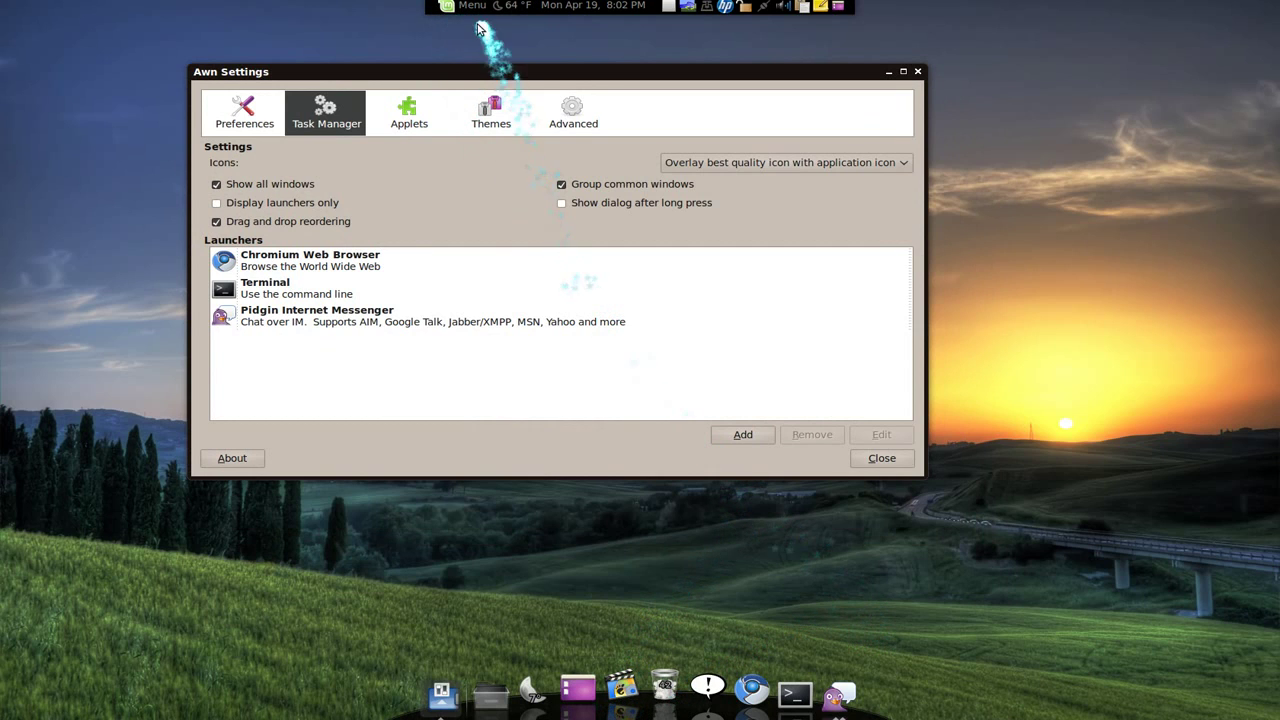
pyautogui.click(468, 6)
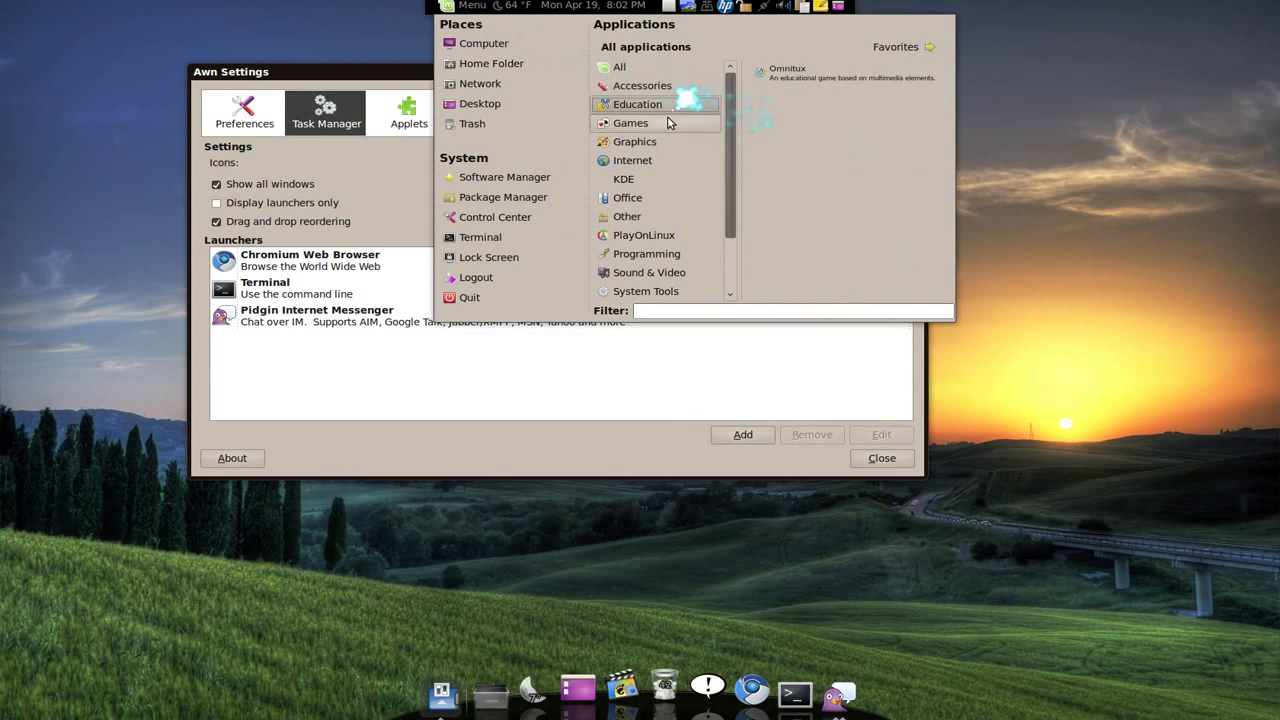
pyautogui.moveTo(620, 68)
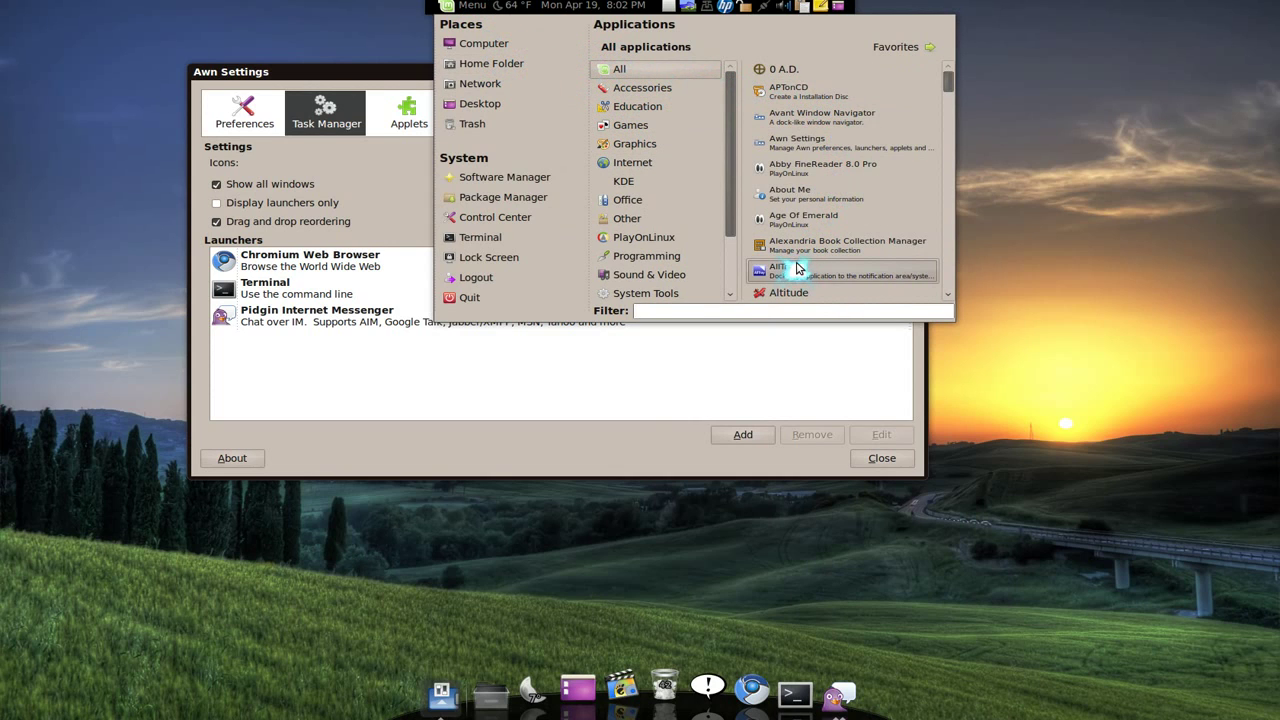
pyautogui.moveTo(797, 268); pyautogui.dragTo(707, 688)
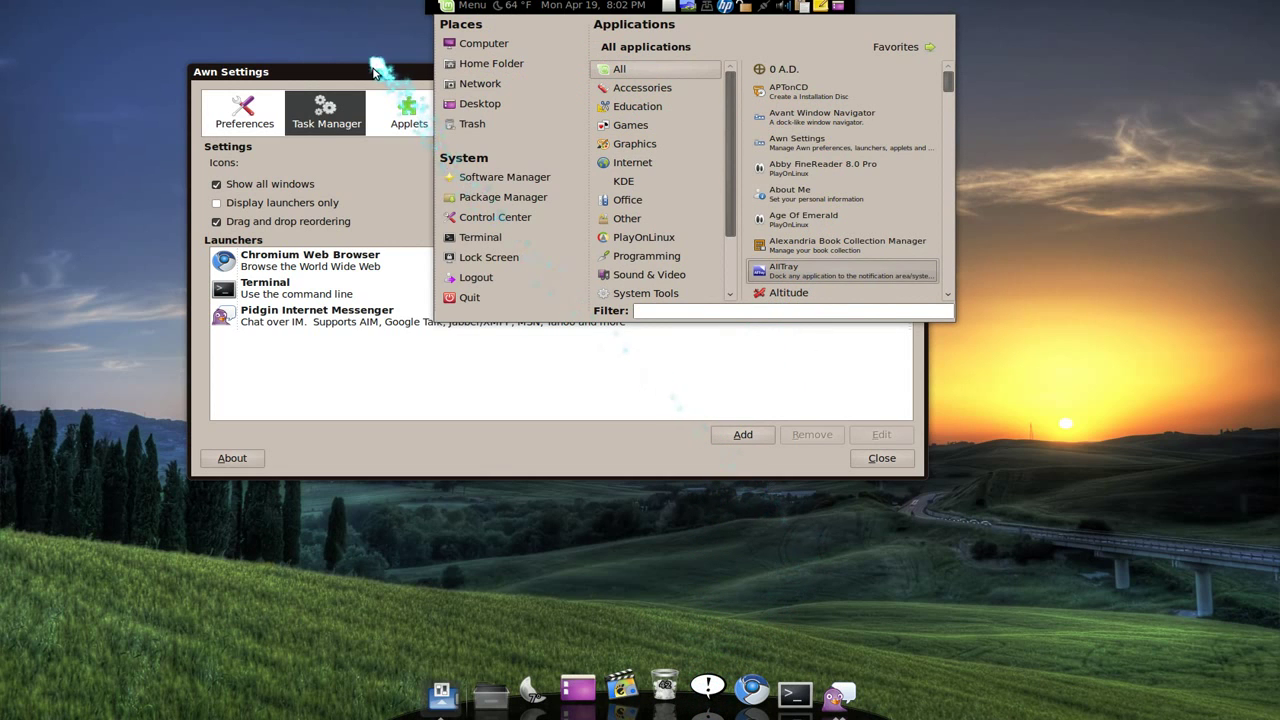
# Move the settings window down and left, then reopen the application menu
pyautogui.click(372, 70)
pyautogui.moveTo(370, 68); pyautogui.dragTo(257, 216)
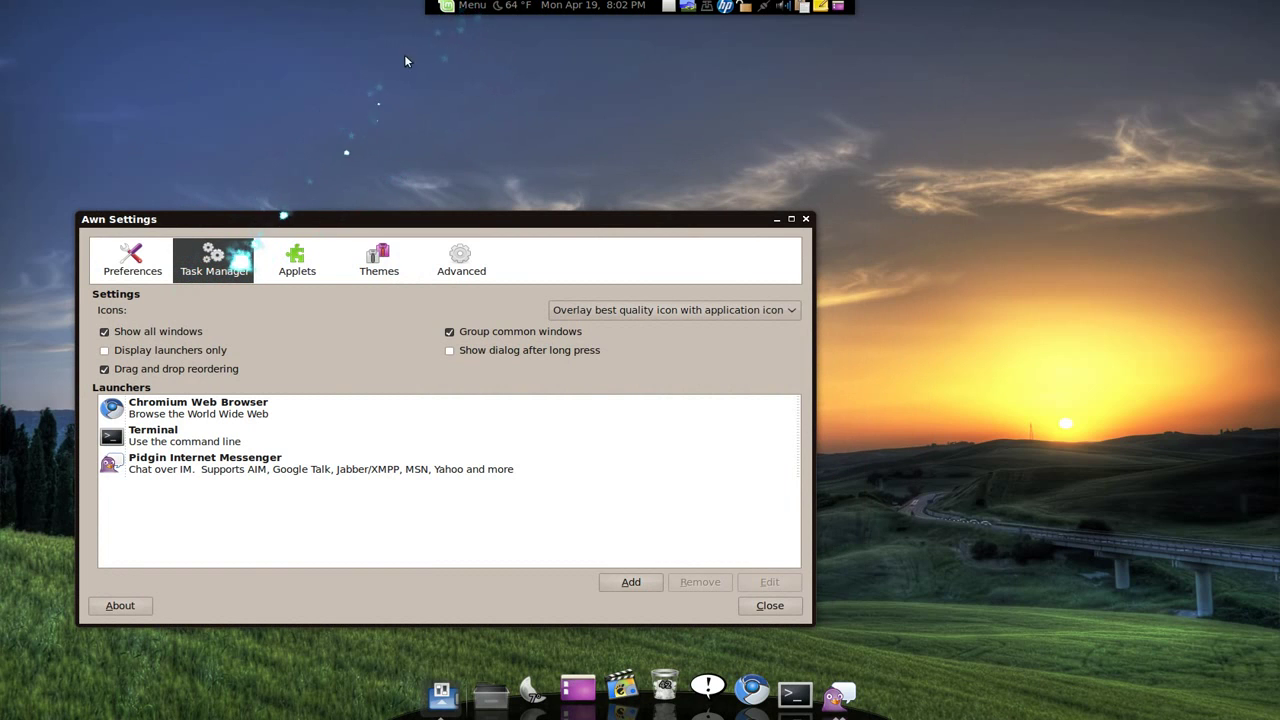
pyautogui.click(465, 6)
# Add Crack Attack to the launchers list, then remove it again
pyautogui.moveTo(630, 125)
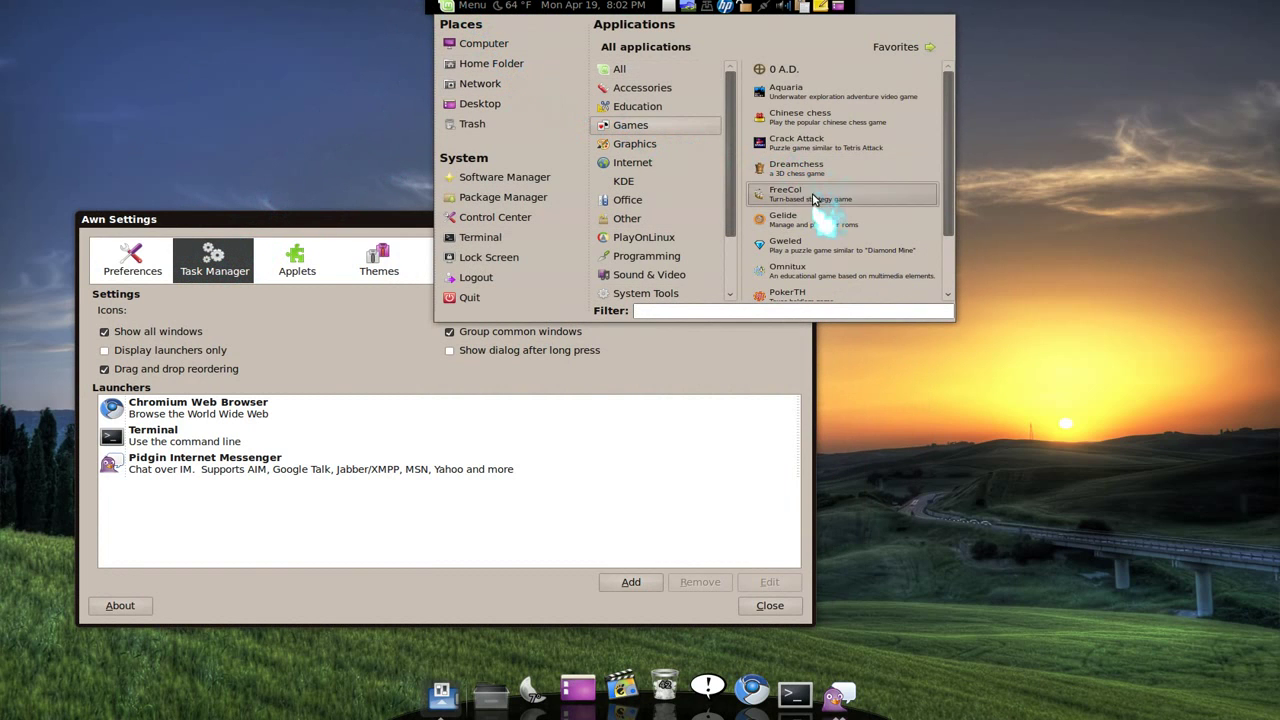
pyautogui.moveTo(808, 143); pyautogui.dragTo(380, 491)
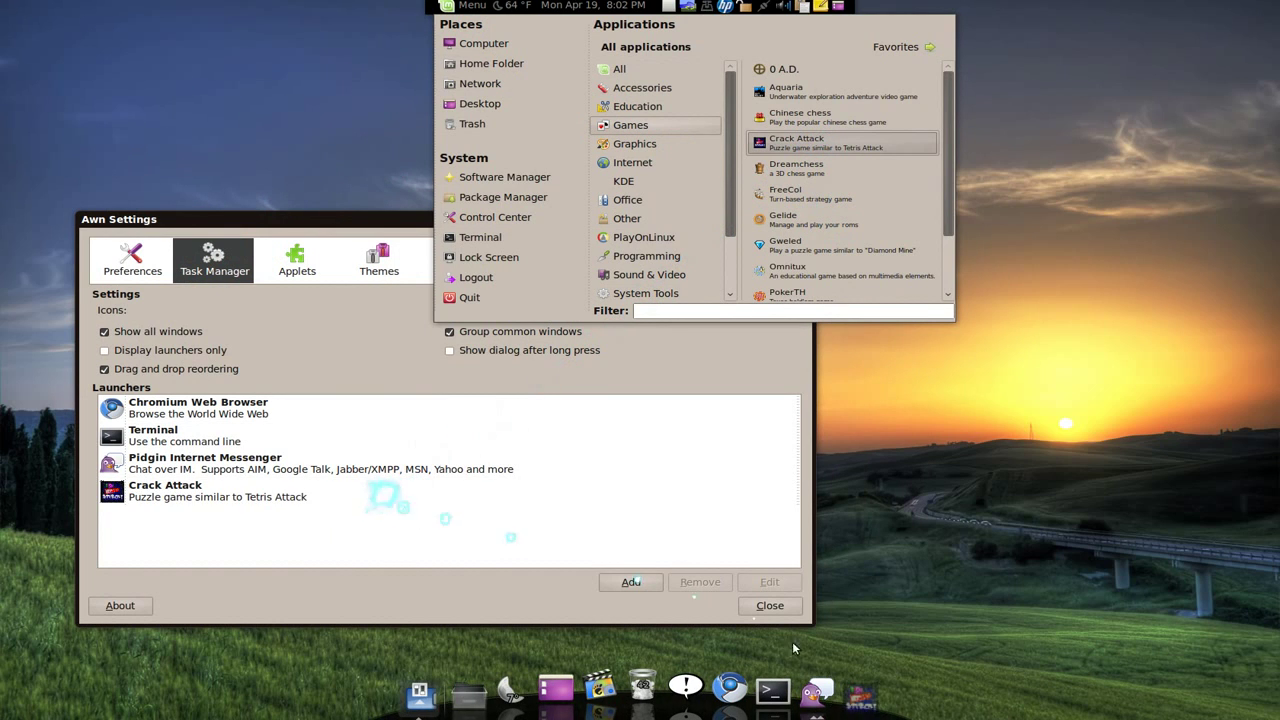
pyautogui.click(470, 541)
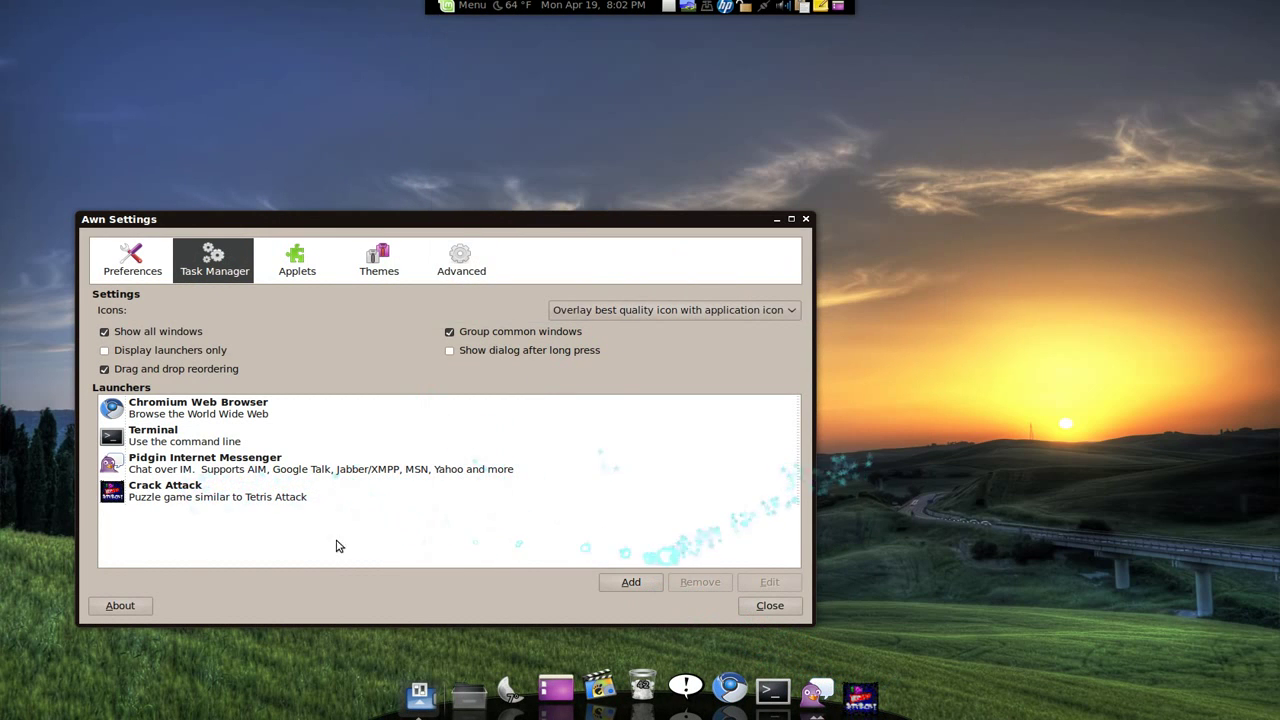
pyautogui.click(230, 492)
pyautogui.click(698, 582)
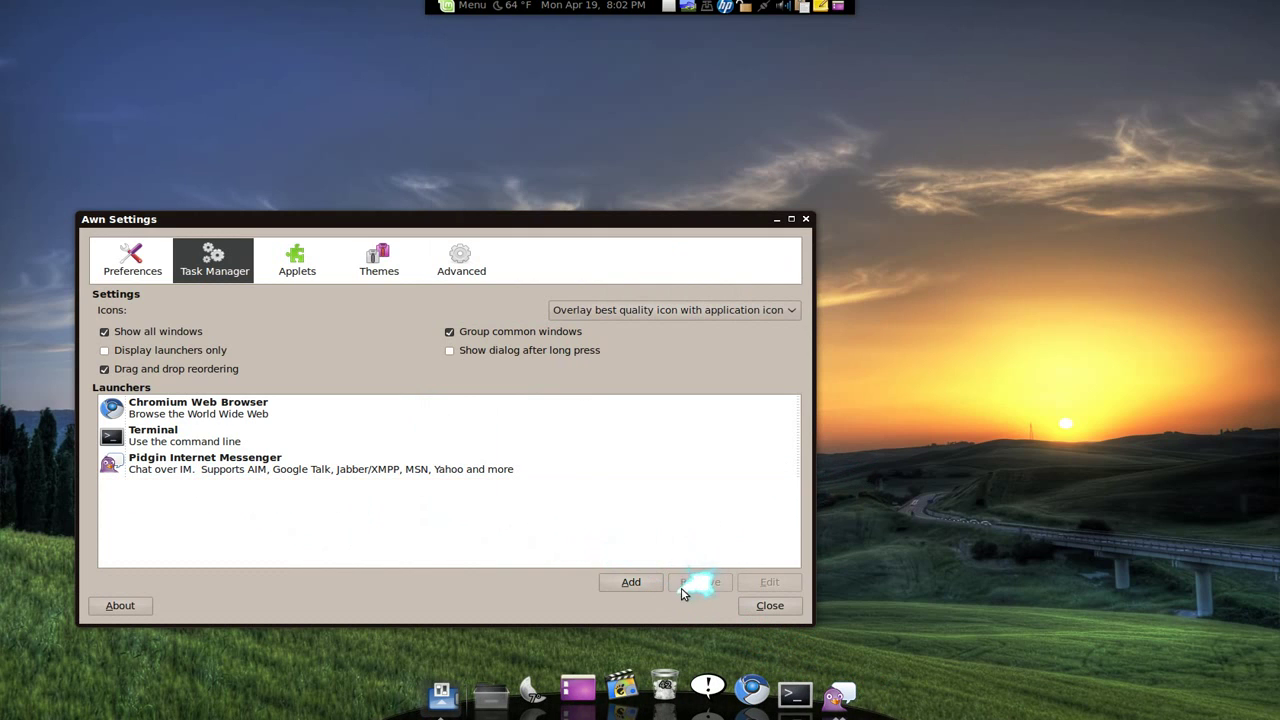
# Start a new custom launcher, cancel it, and move the settings window up and right
pyautogui.click(631, 582)
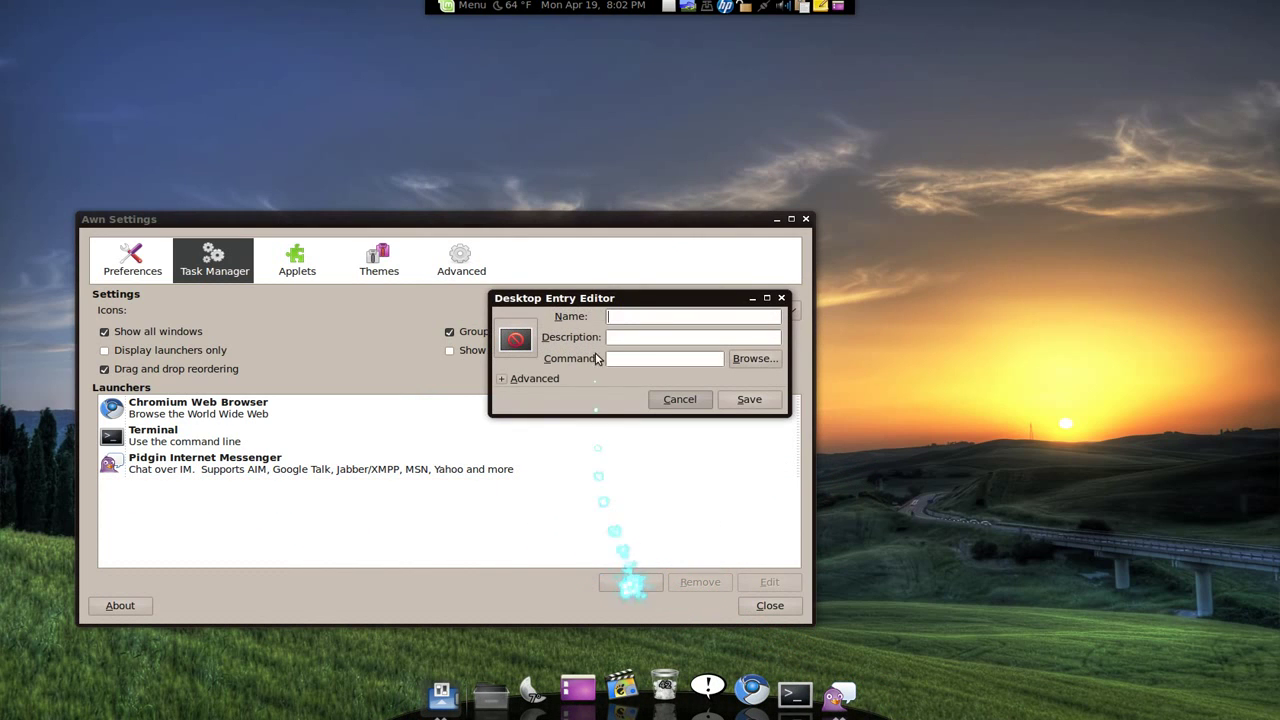
pyautogui.click(663, 399)
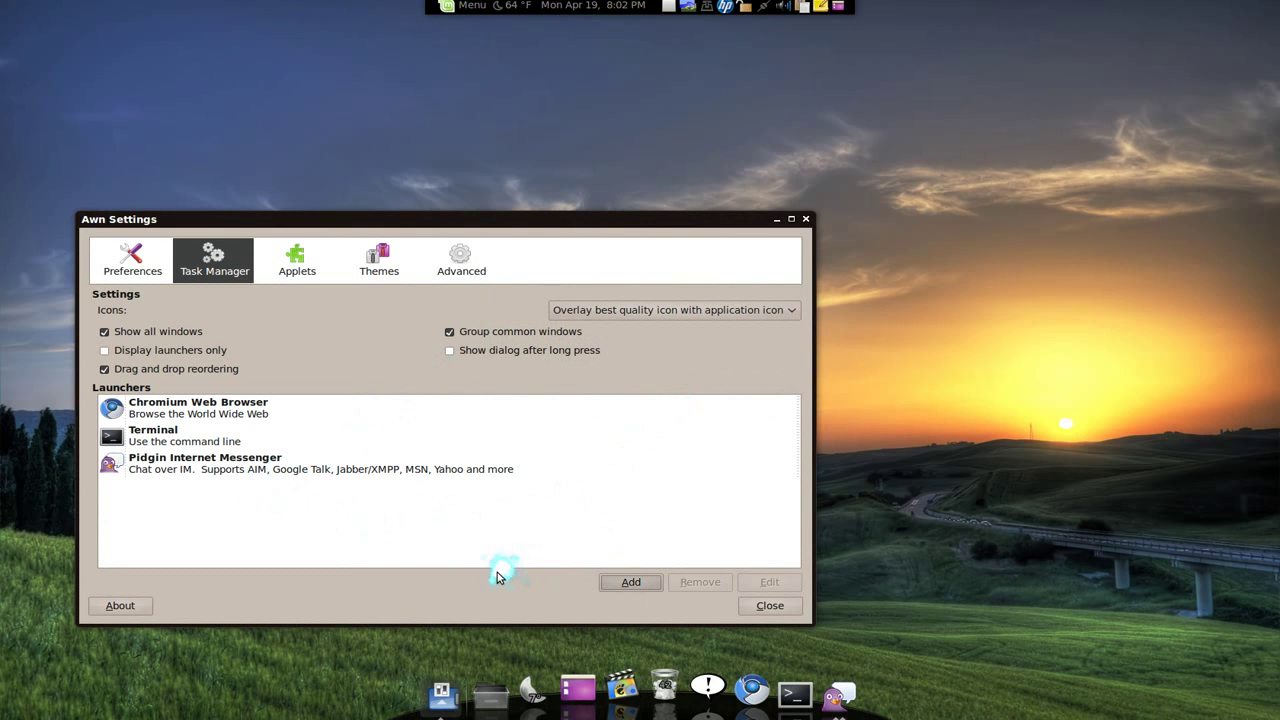
pyautogui.moveTo(597, 215); pyautogui.dragTo(695, 132)
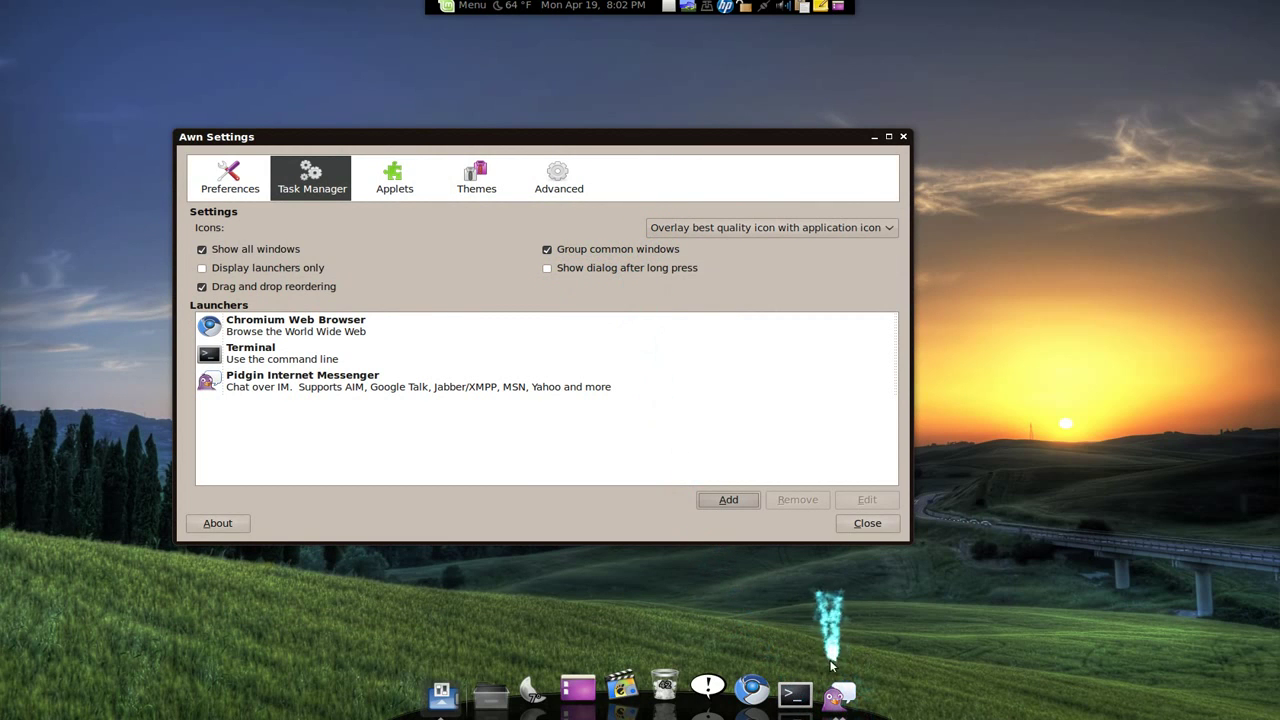
# Close AWN Settings and open a Pidgin chat from the Buddy List on the dock
pyautogui.click(903, 136)
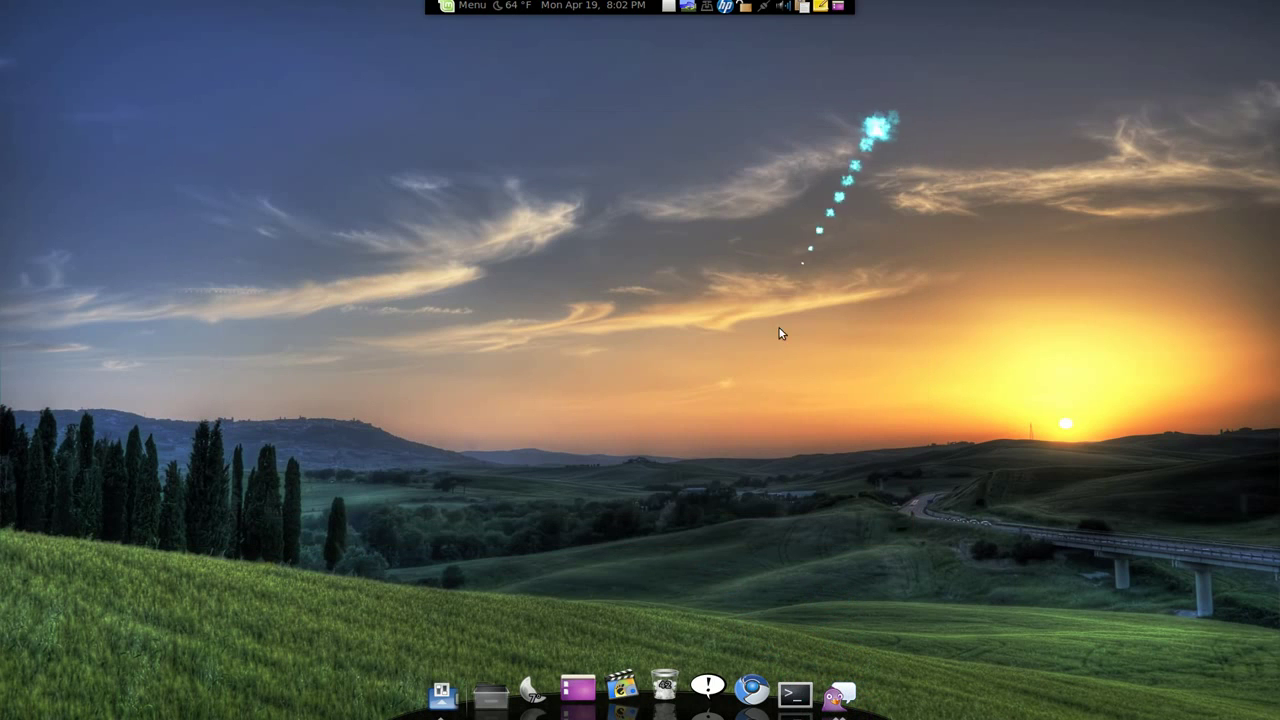
pyautogui.click(830, 692)
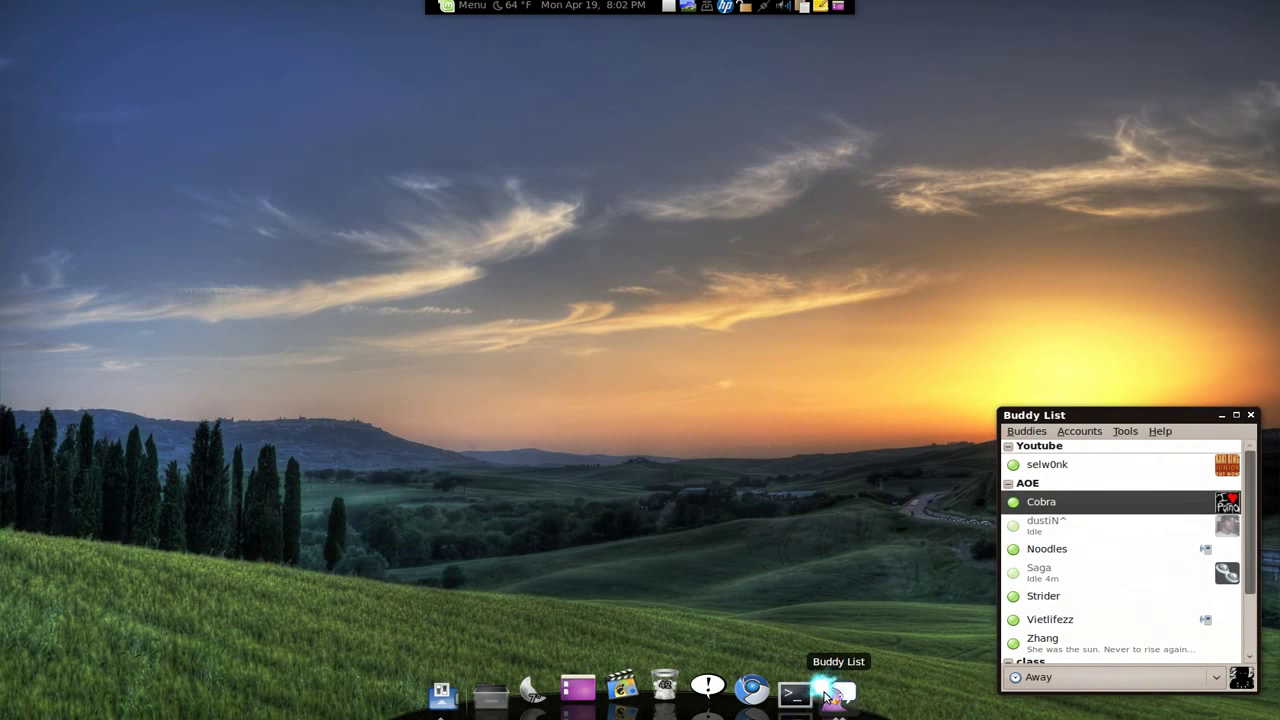
pyautogui.press('Return')
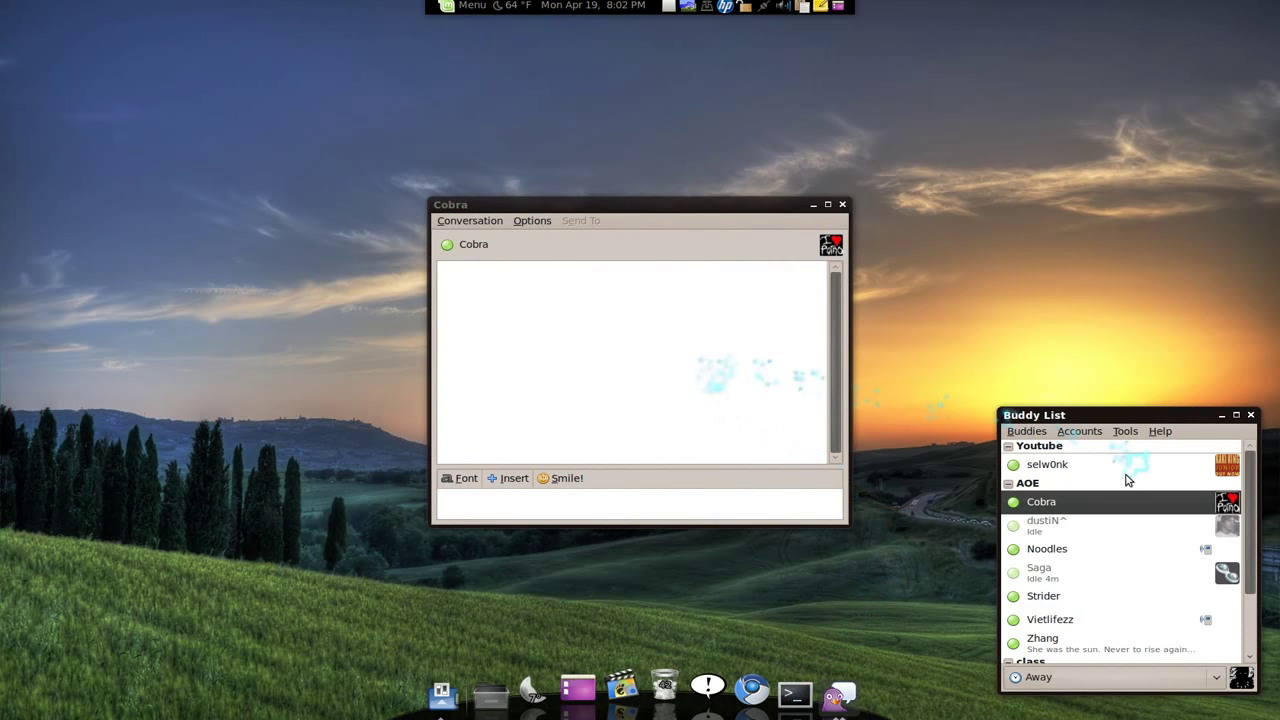
pyautogui.click(621, 358)
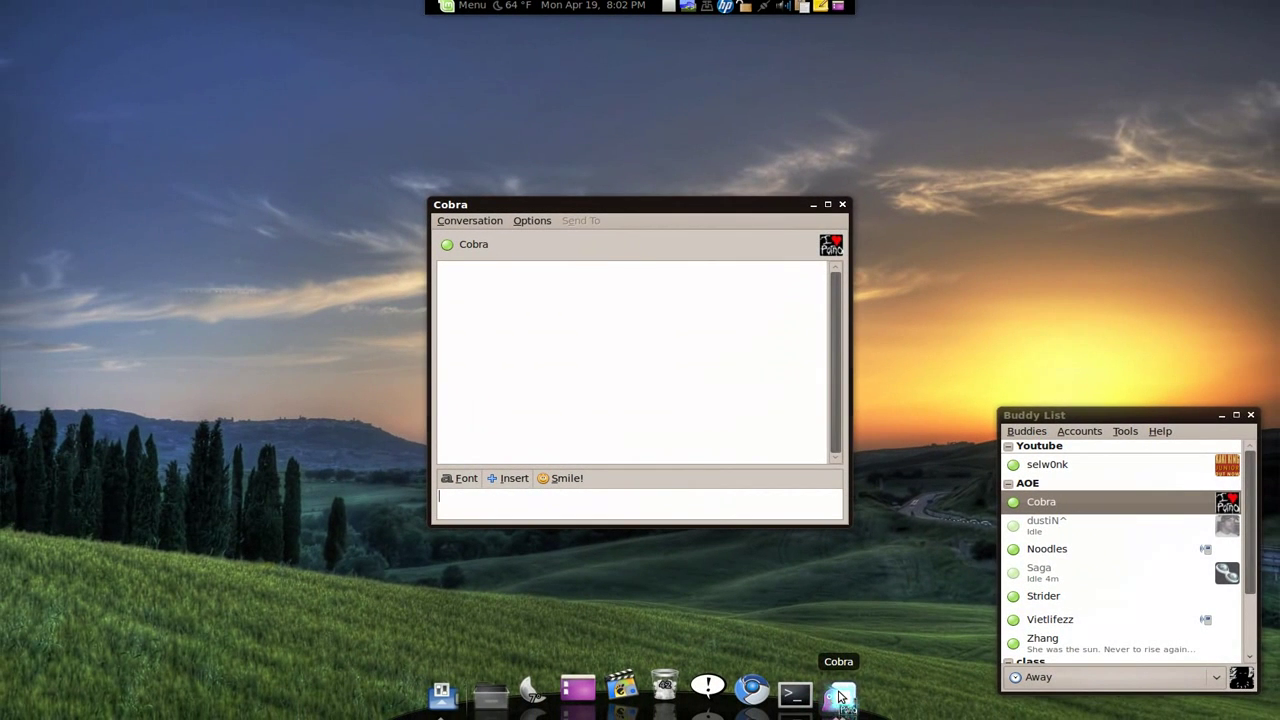
# Switch between the Pidgin windows via the grouped dock icon, close both, and reopen AWN Settings
pyautogui.click(840, 697)
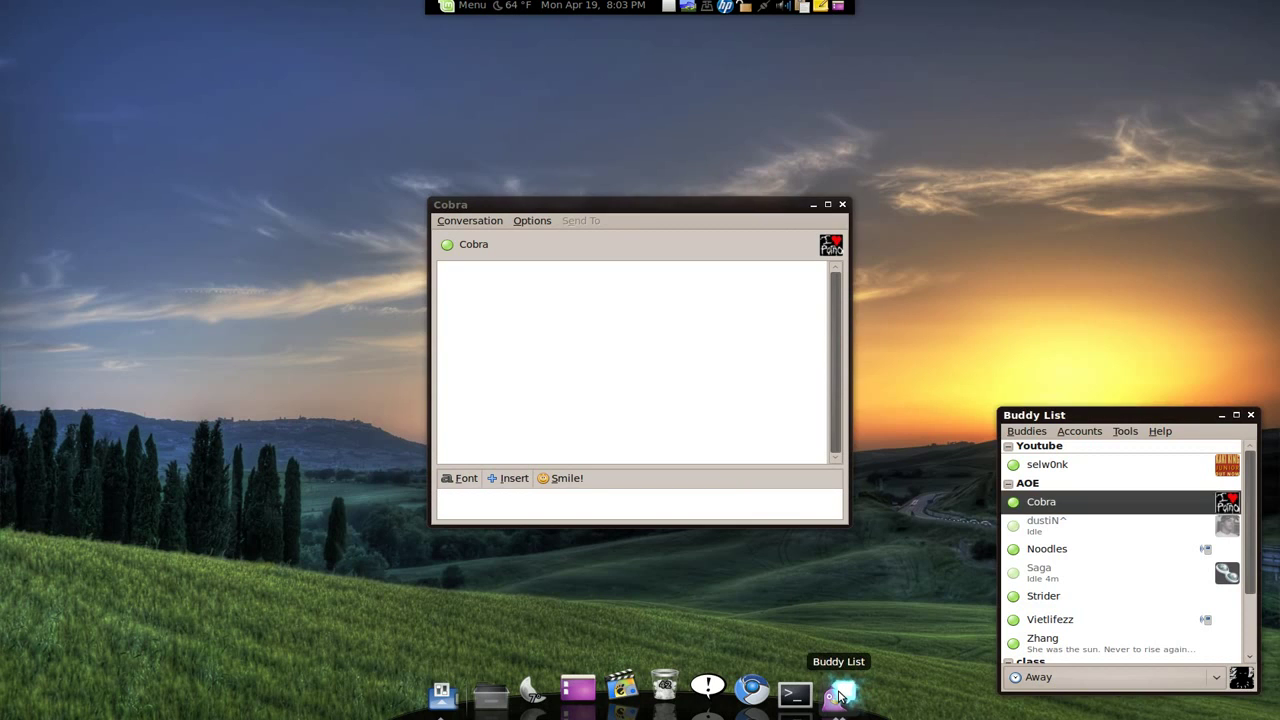
pyautogui.click(840, 697)
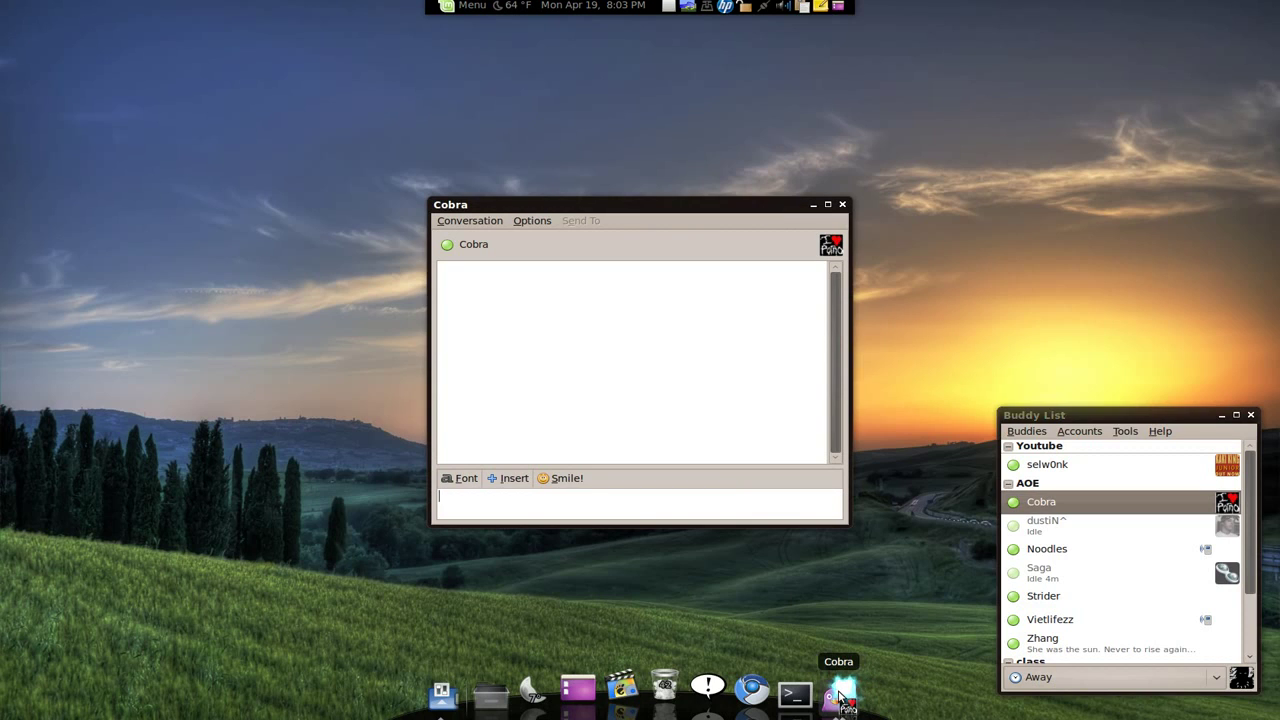
pyautogui.click(842, 204)
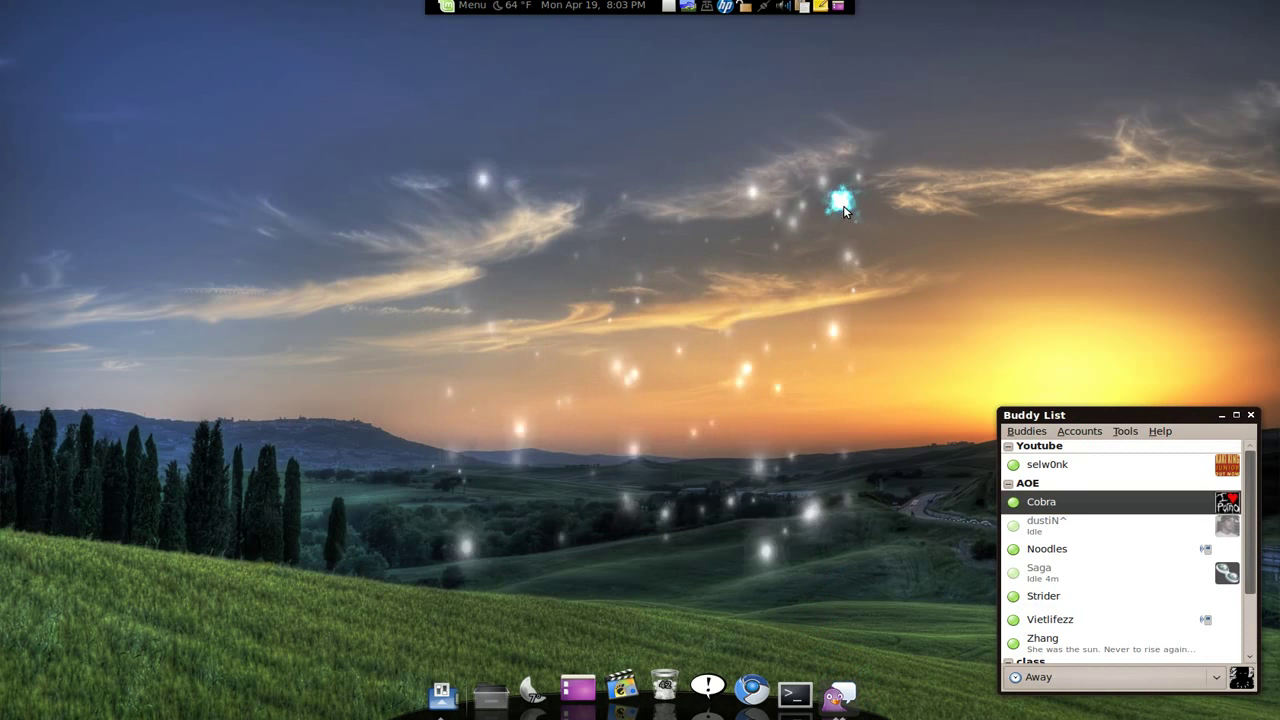
pyautogui.doubleClick(1172, 414)
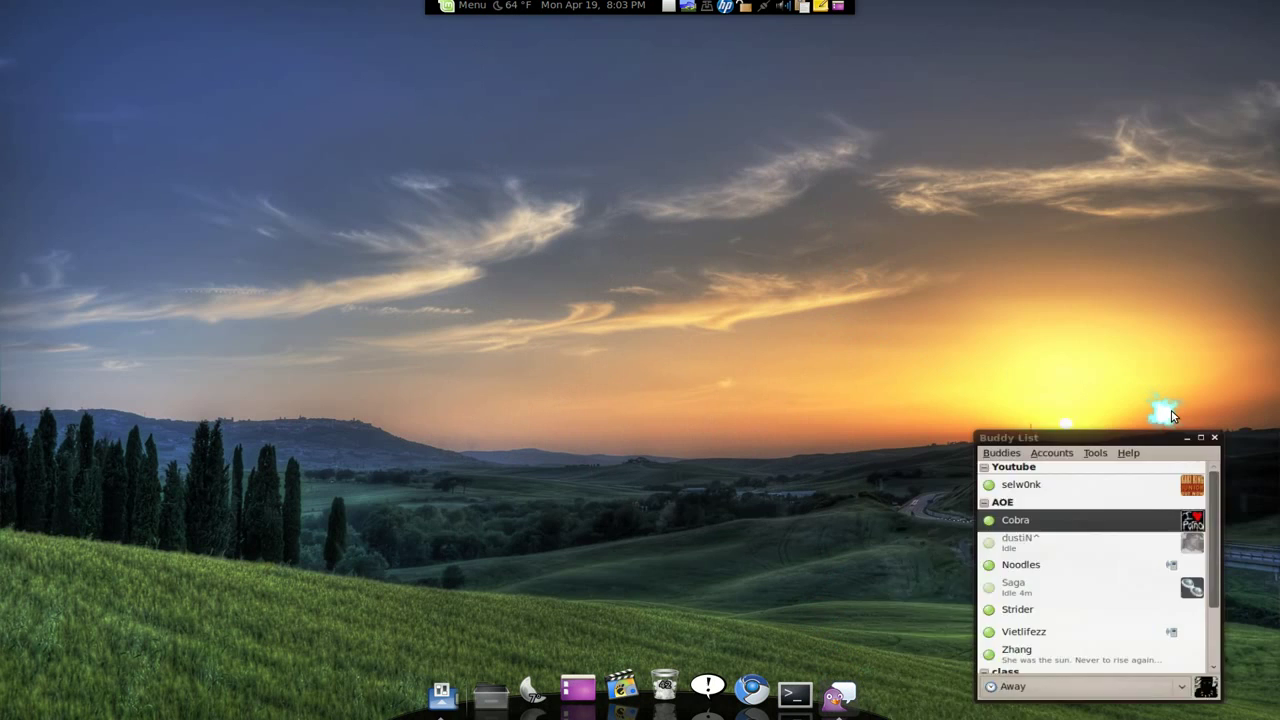
pyautogui.click(447, 694)
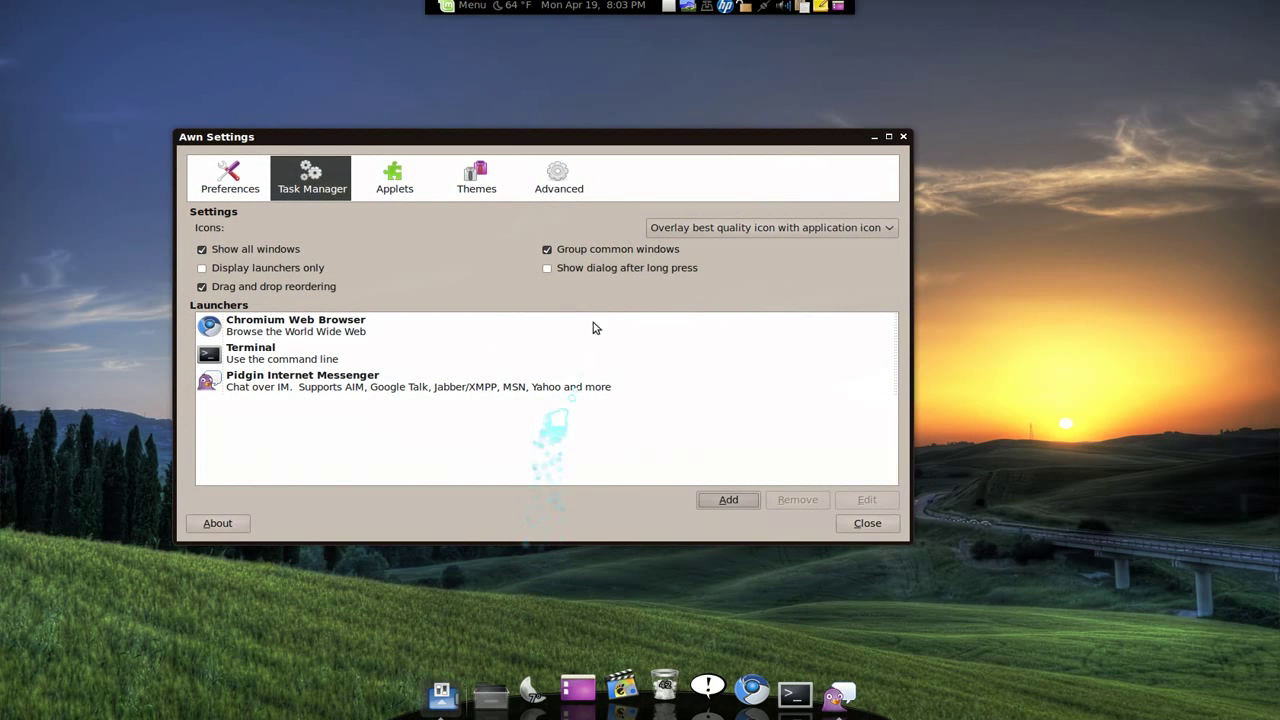
# Show the Applets page and move and enlarge the settings window
pyautogui.click(380, 181)
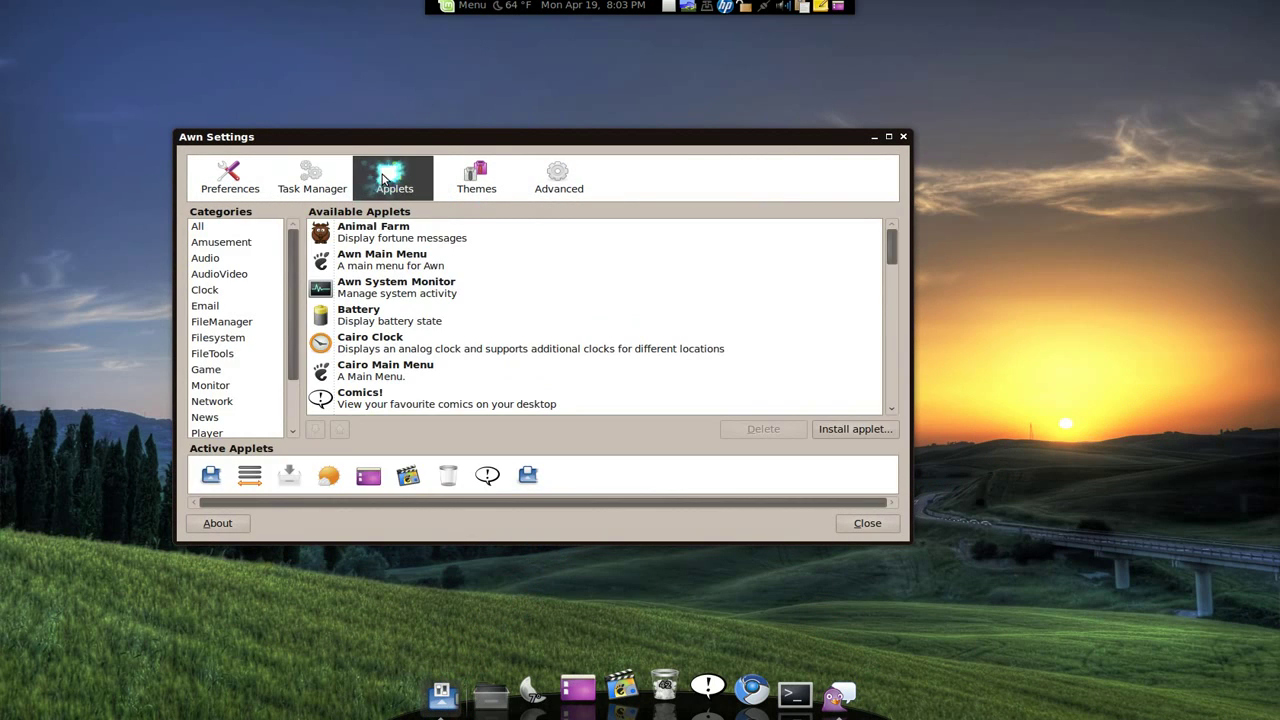
pyautogui.moveTo(608, 137); pyautogui.dragTo(594, 15)
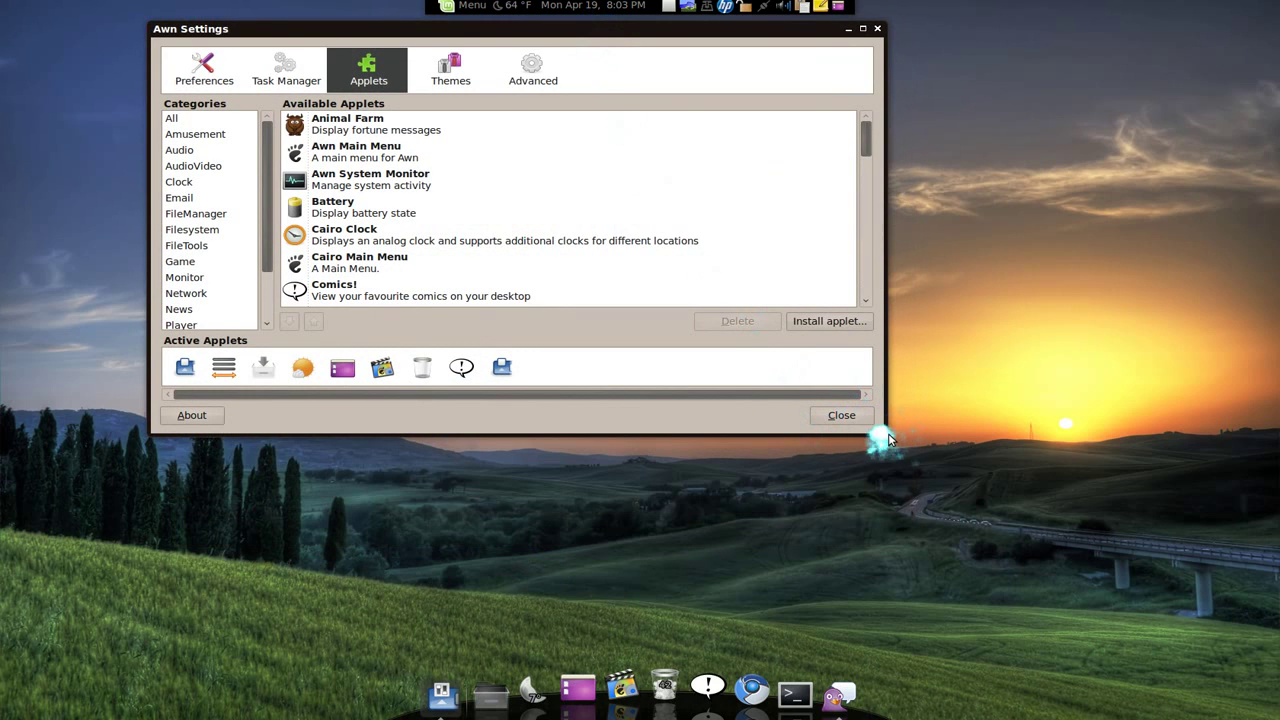
pyautogui.moveTo(877, 424); pyautogui.dragTo(1049, 594)
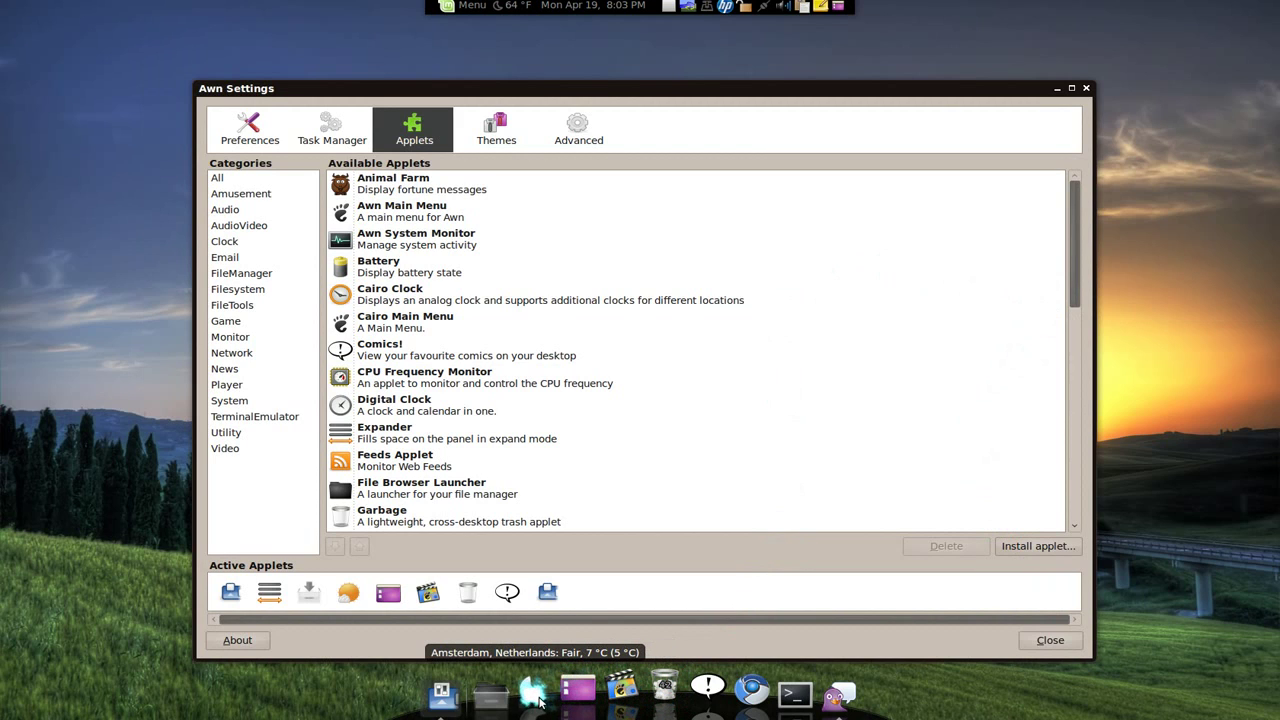
# Drag the weather applet, view its forecast, and drag it into the applet list
pyautogui.moveTo(540, 703); pyautogui.dragTo(1054, 494)
pyautogui.click(535, 695)
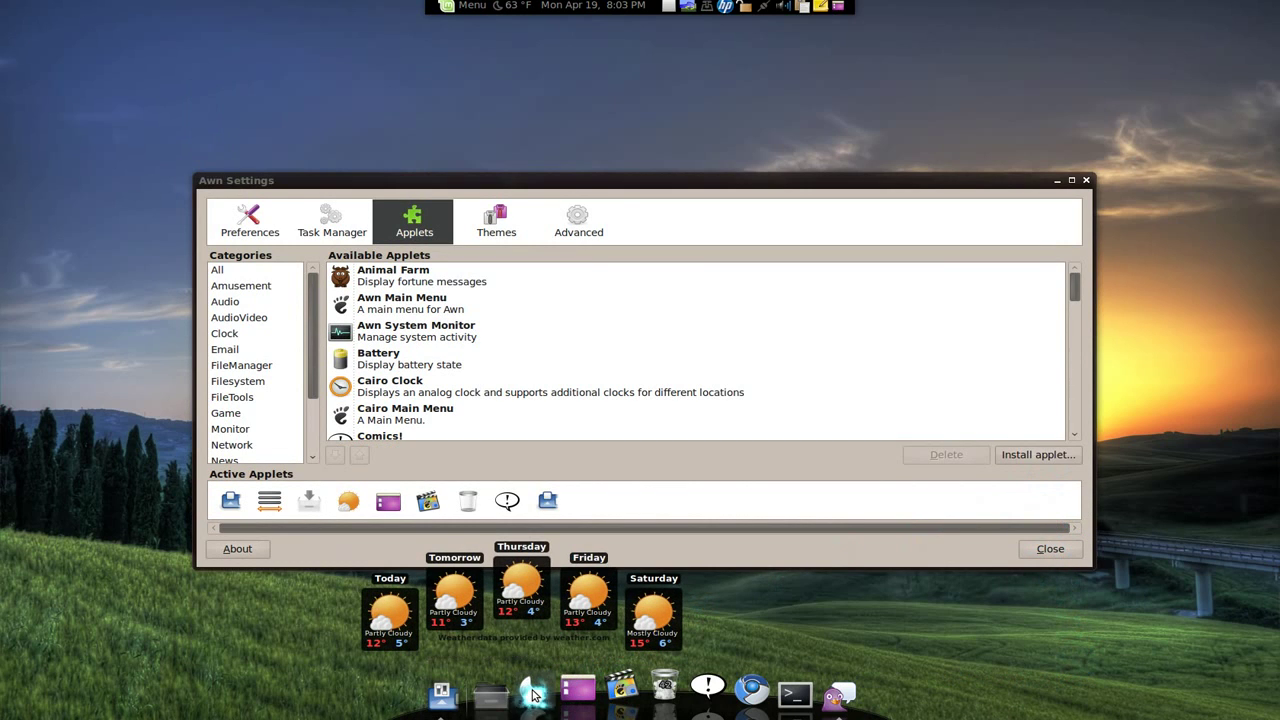
pyautogui.moveTo(535, 695); pyautogui.dragTo(378, 338)
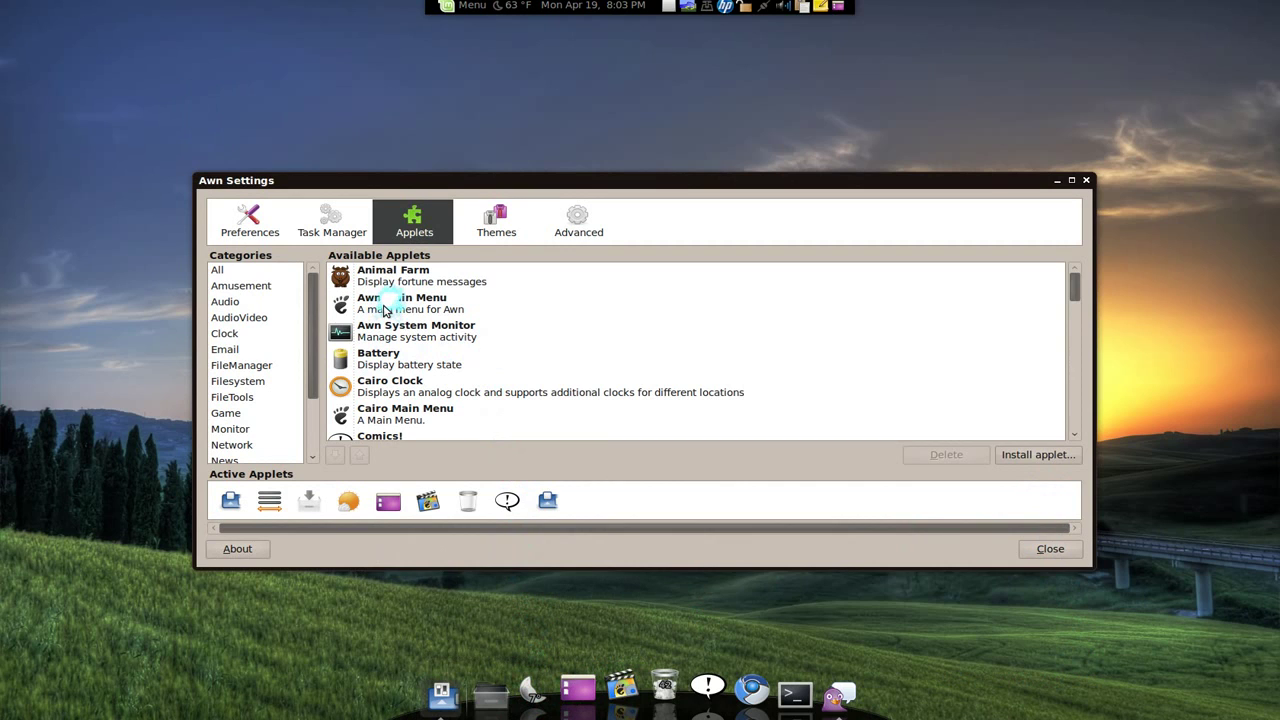
# Add the Quit-Log Out applet to the dock, then drag it back out
pyautogui.scroll(-3, 420, 370)
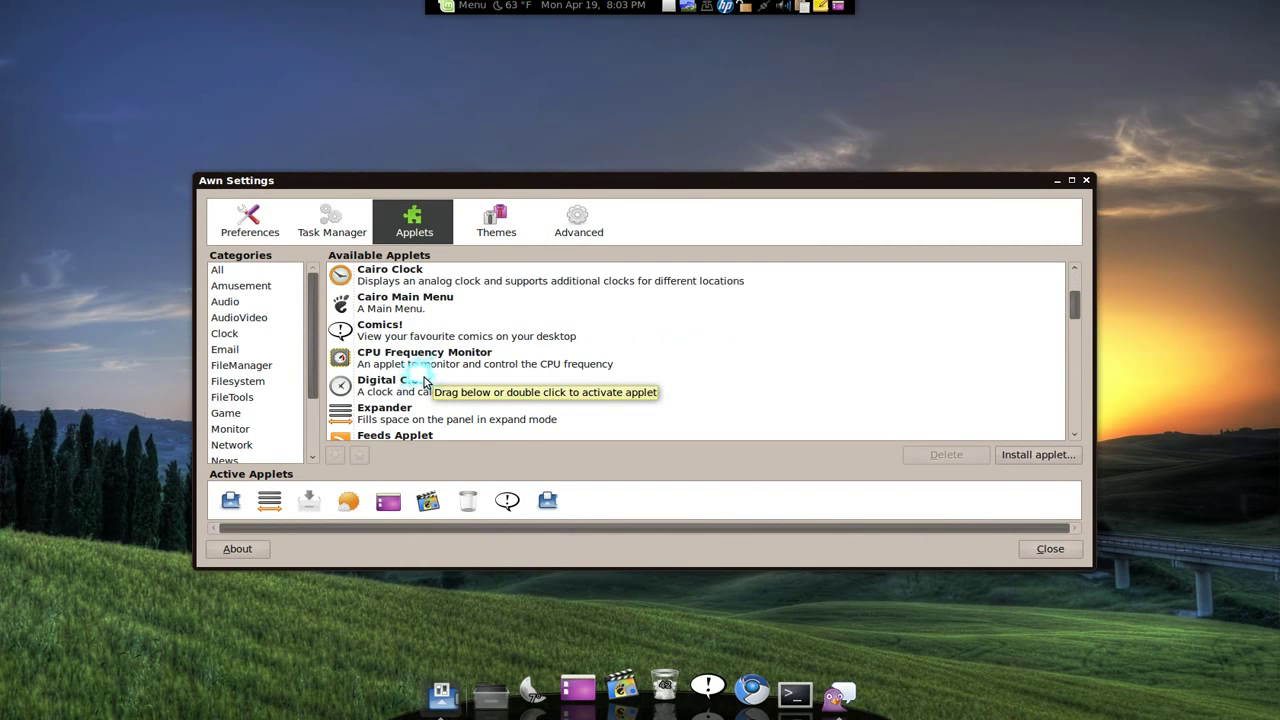
pyautogui.scroll(-5, 423, 380)
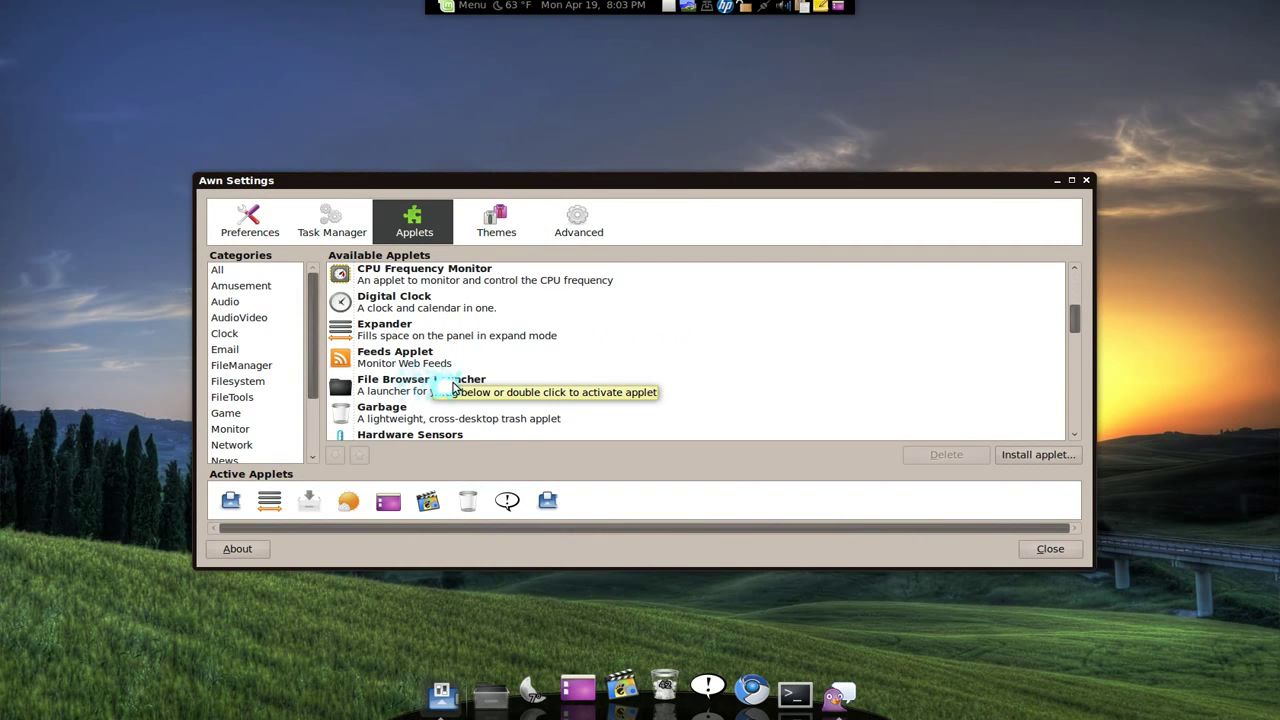
pyautogui.scroll(-5, 515, 420)
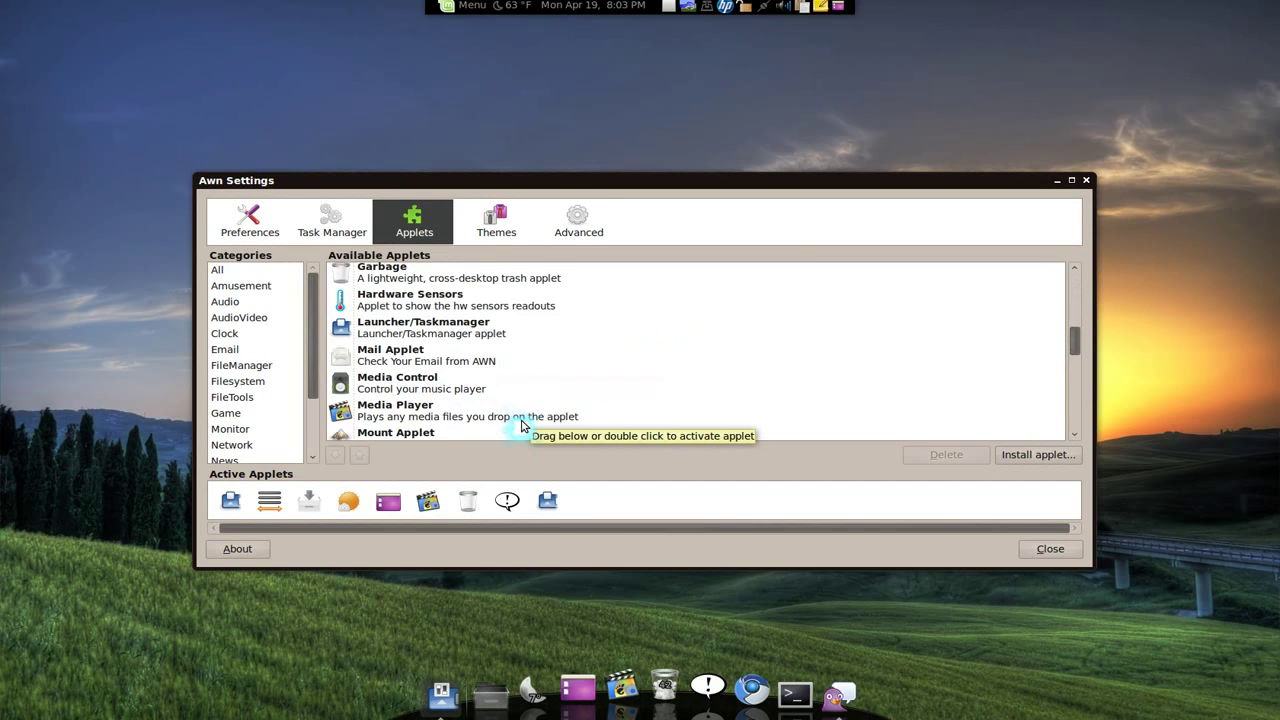
pyautogui.scroll(-4, 521, 425)
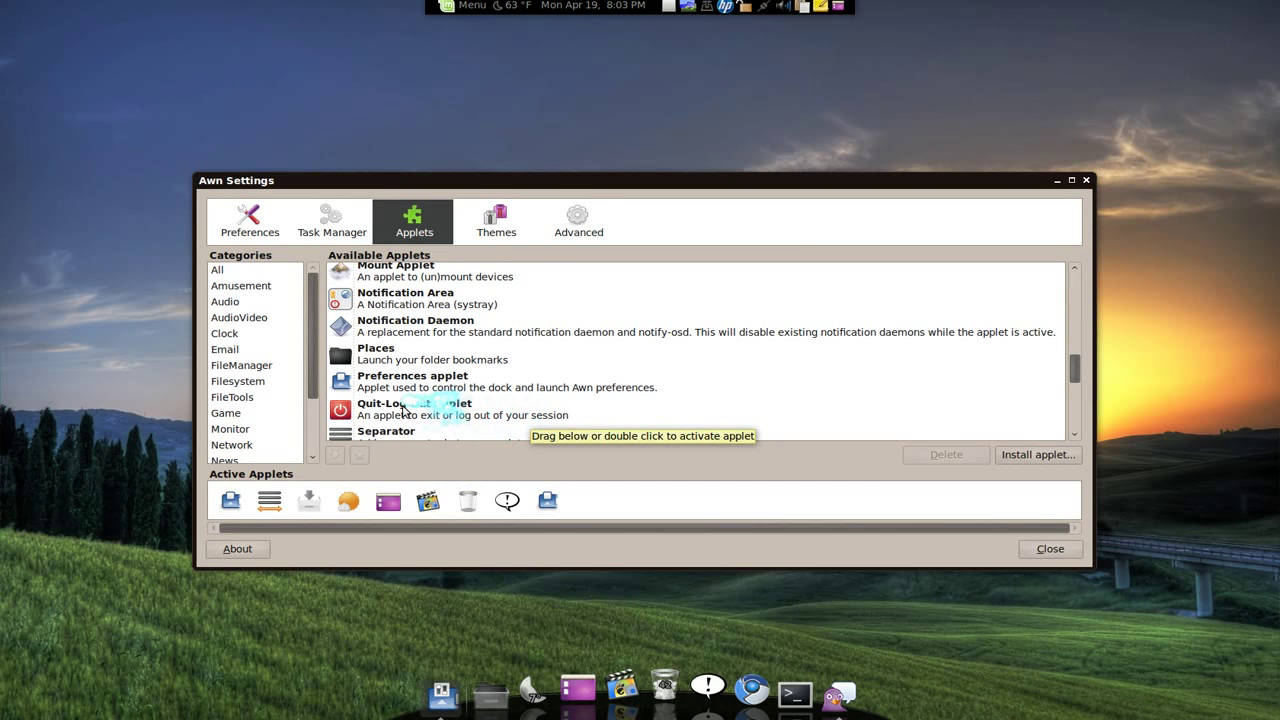
pyautogui.doubleClick(404, 411)
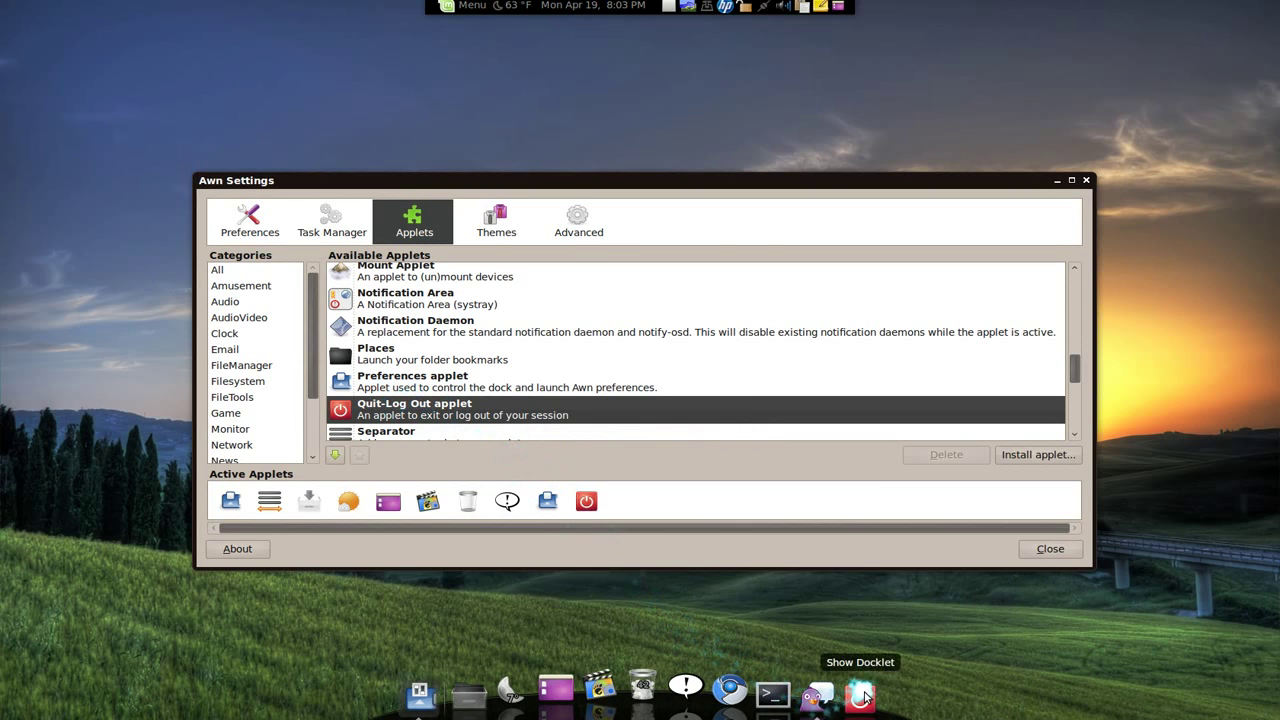
pyautogui.moveTo(586, 501); pyautogui.dragTo(686, 405)
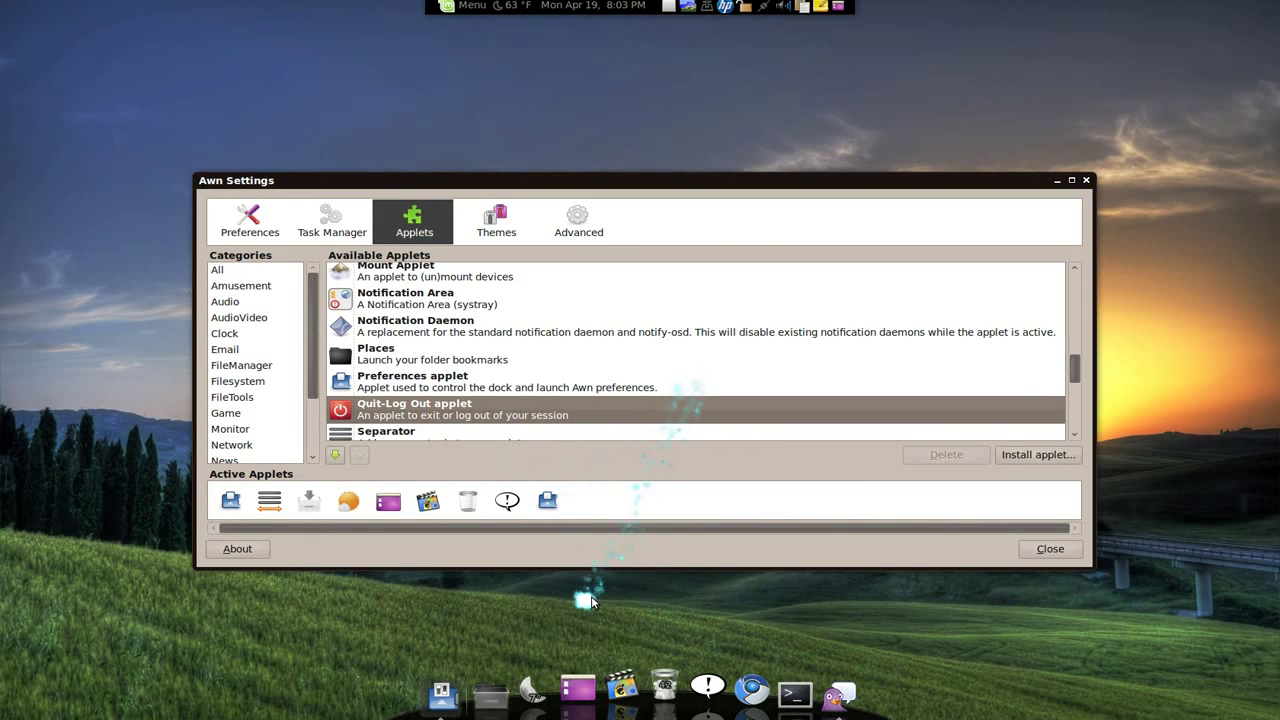
# Cancel the Install applet file picker and minimize the settings window
pyautogui.click(1035, 460)
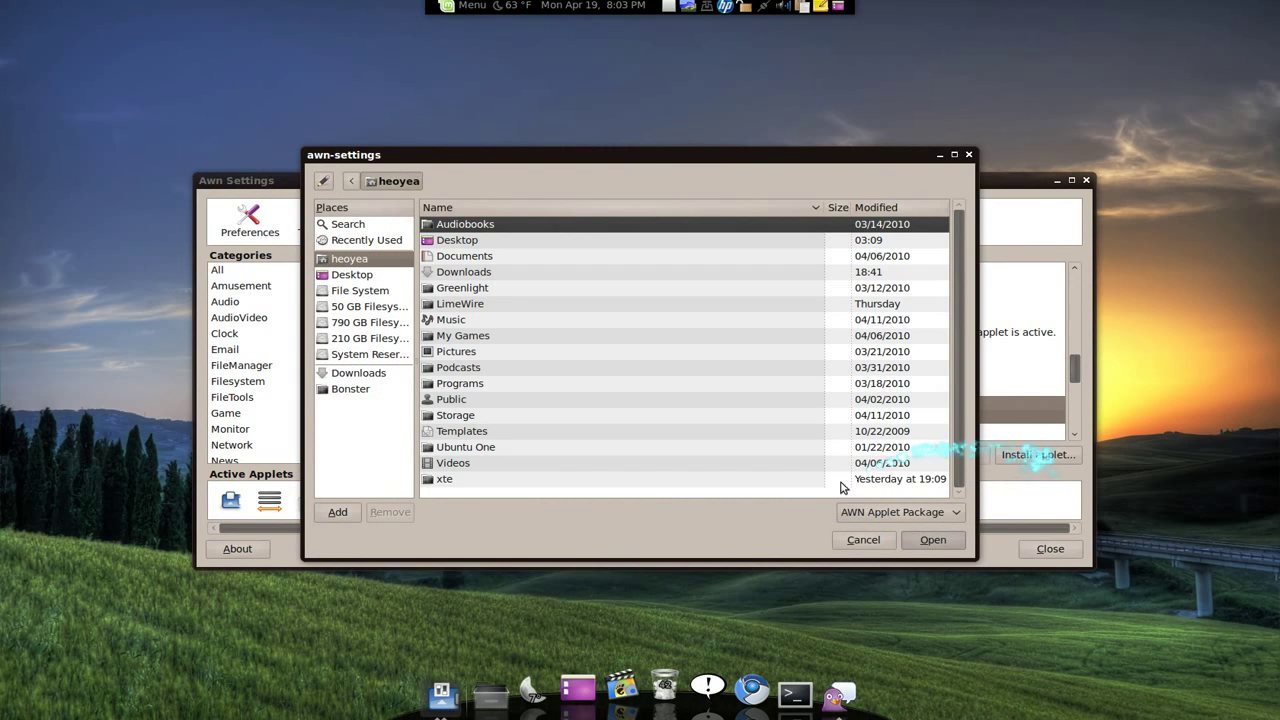
pyautogui.click(862, 540)
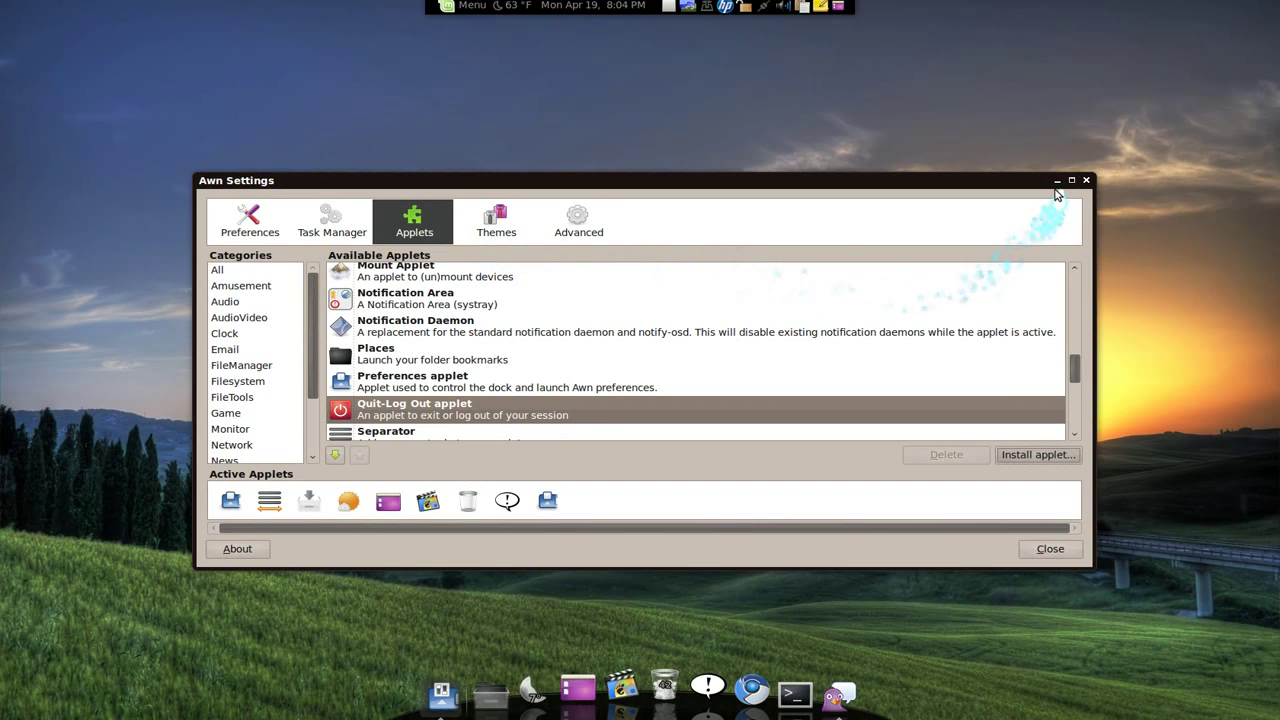
pyautogui.click(1060, 183)
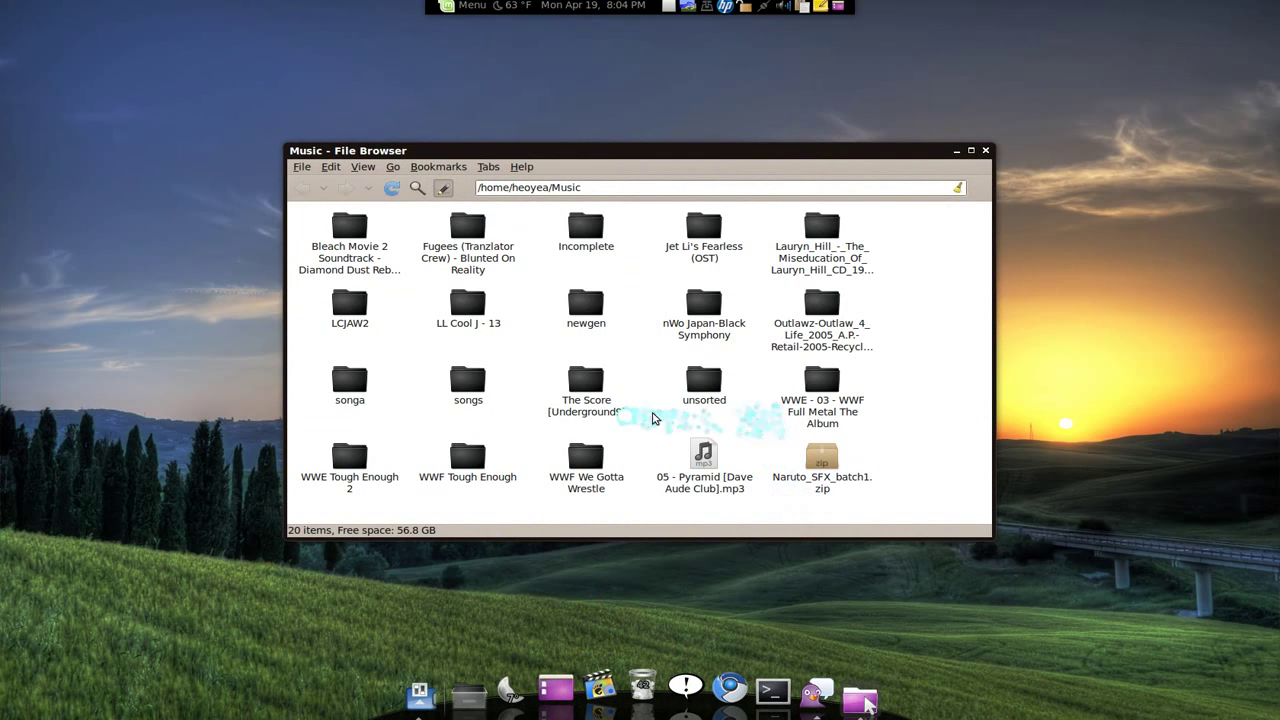
# Open Music/unsorted and drag 'Bassotronics - Bass, I Love You.mp3' down toward the dock
pyautogui.doubleClick(704, 392)
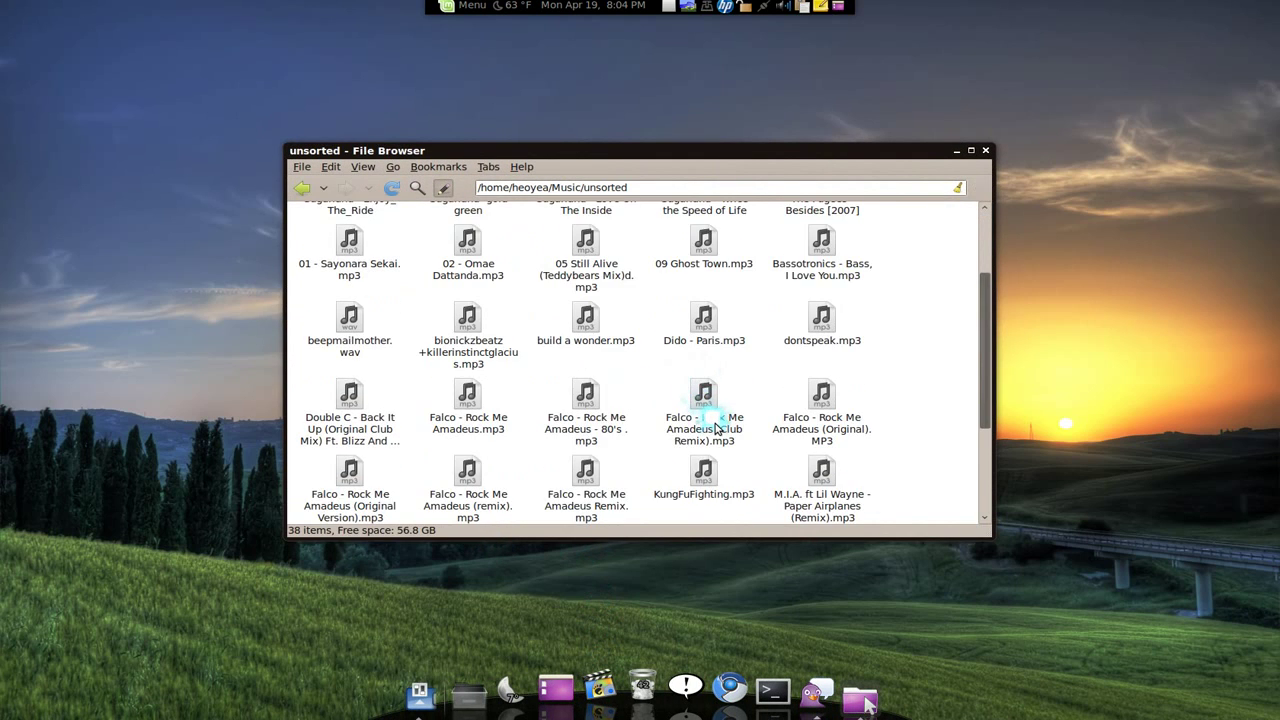
pyautogui.scroll(-1, 775, 415)
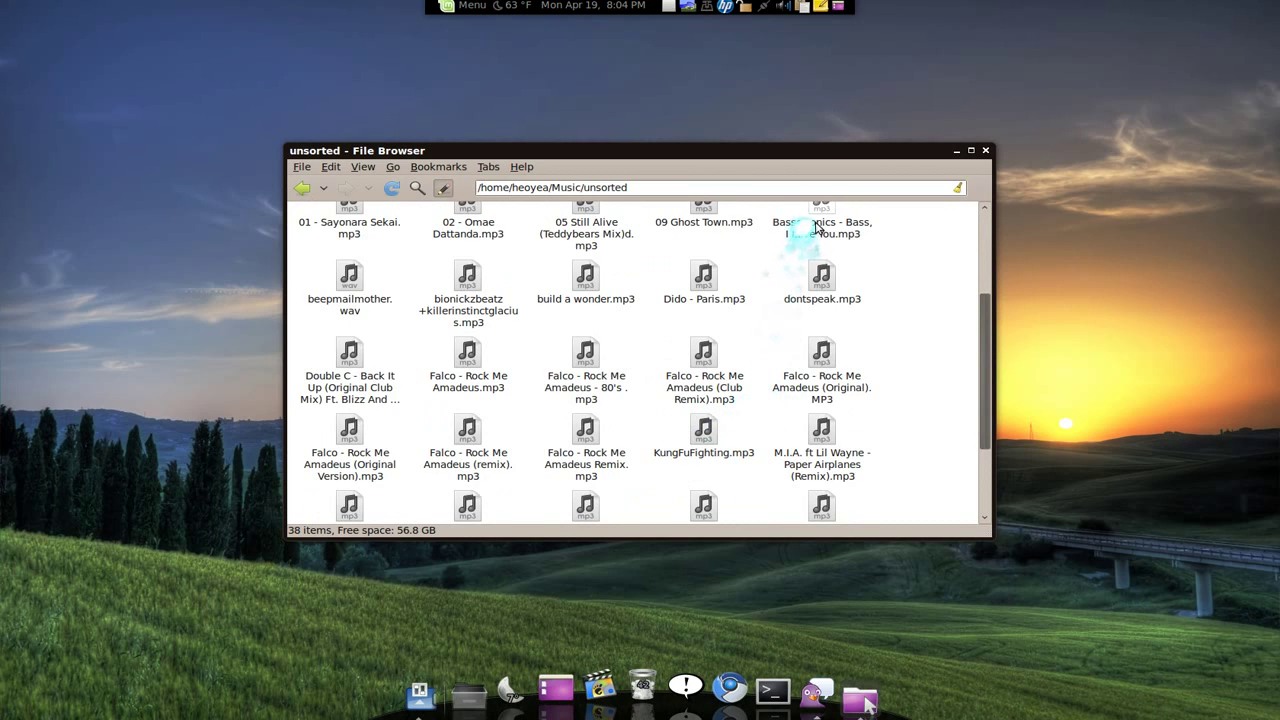
pyautogui.moveTo(816, 228); pyautogui.dragTo(598, 695)
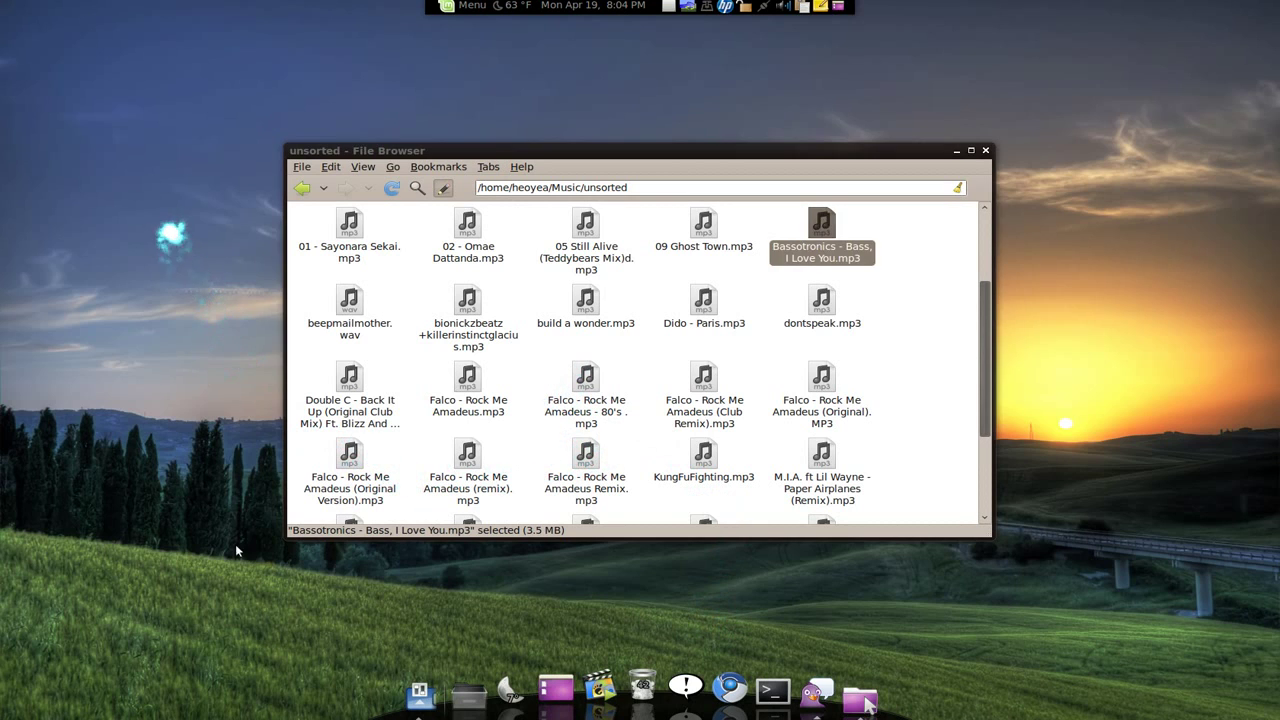
# Play Man Vs Wild S01E09 from Videos/shows in the dock Media Player, then stop it
pyautogui.press('super+e')
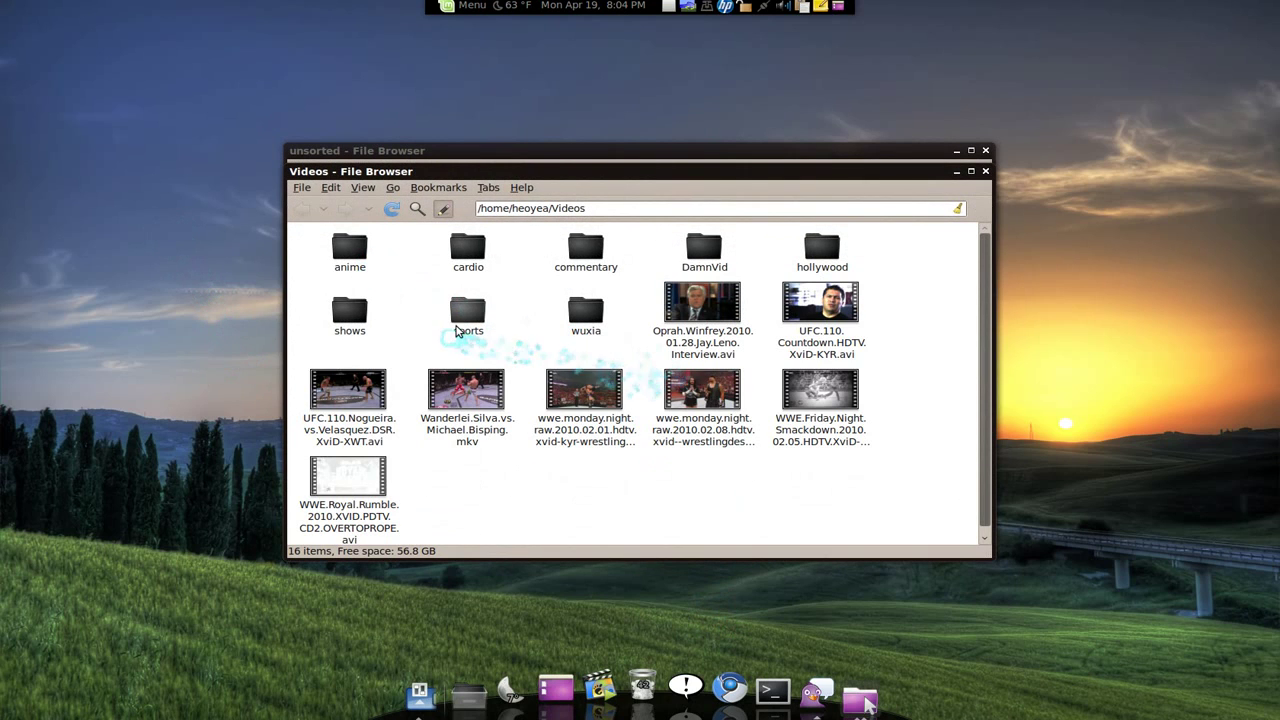
pyautogui.doubleClick(349, 312)
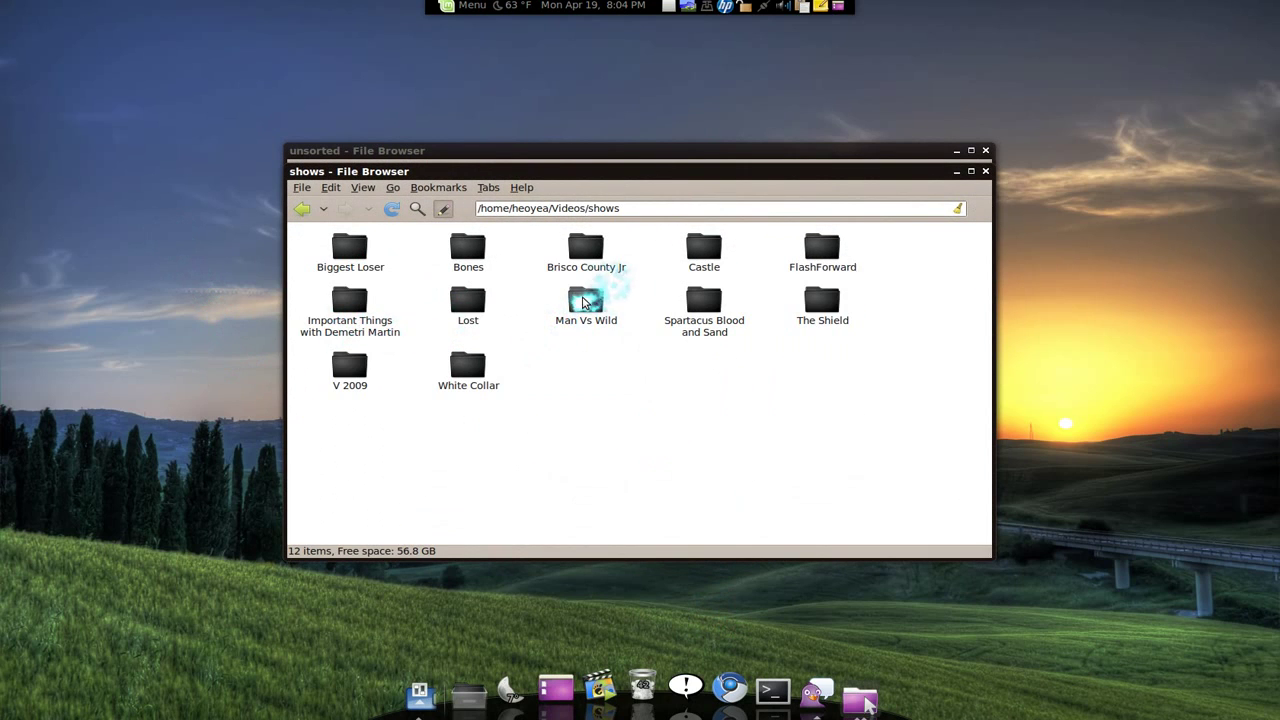
pyautogui.doubleClick(586, 298)
pyautogui.moveTo(716, 356); pyautogui.dragTo(605, 690)
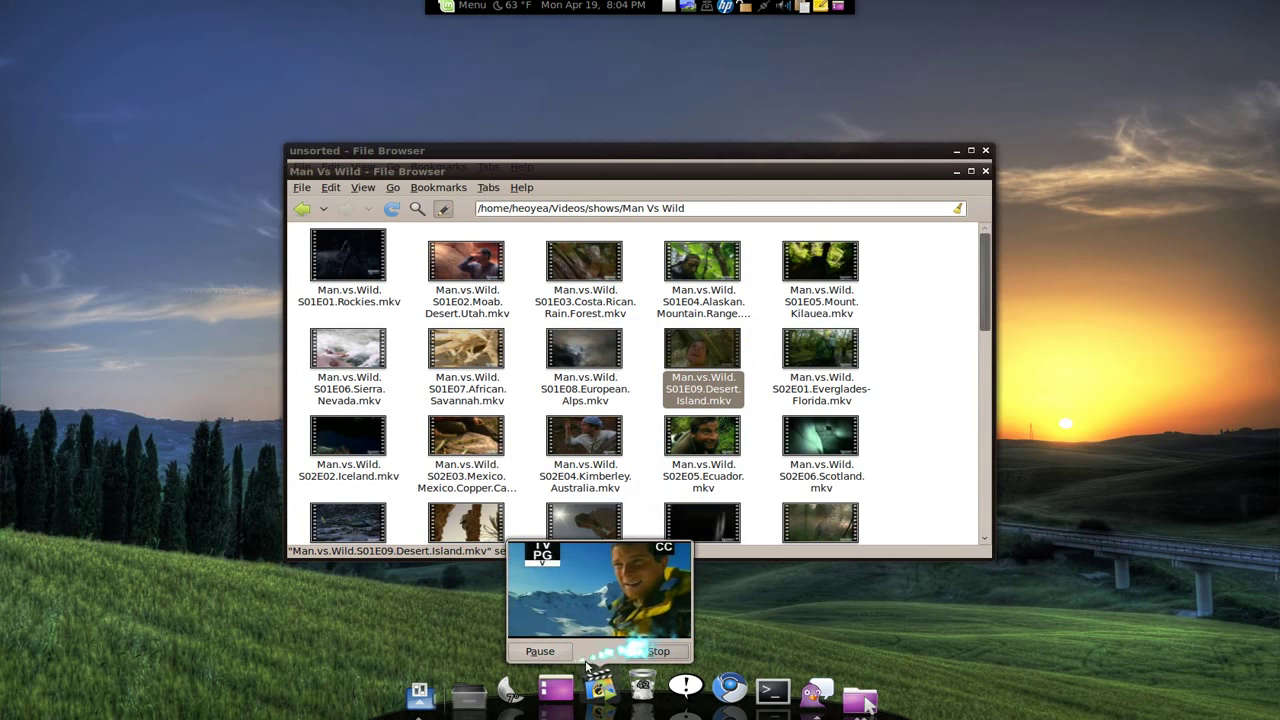
pyautogui.click(659, 651)
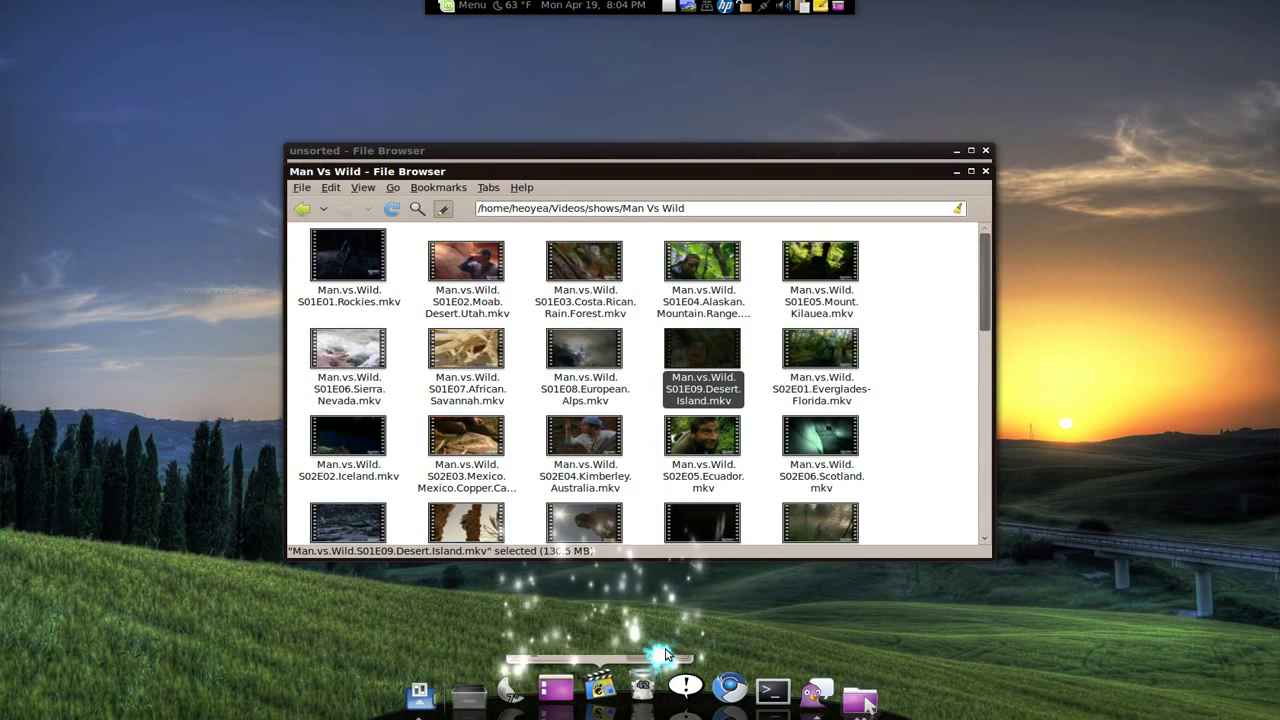
# View the Media Player's Recent Items, then close the Man Vs Wild window
pyautogui.moveTo(808, 178); pyautogui.dragTo(939, 198)
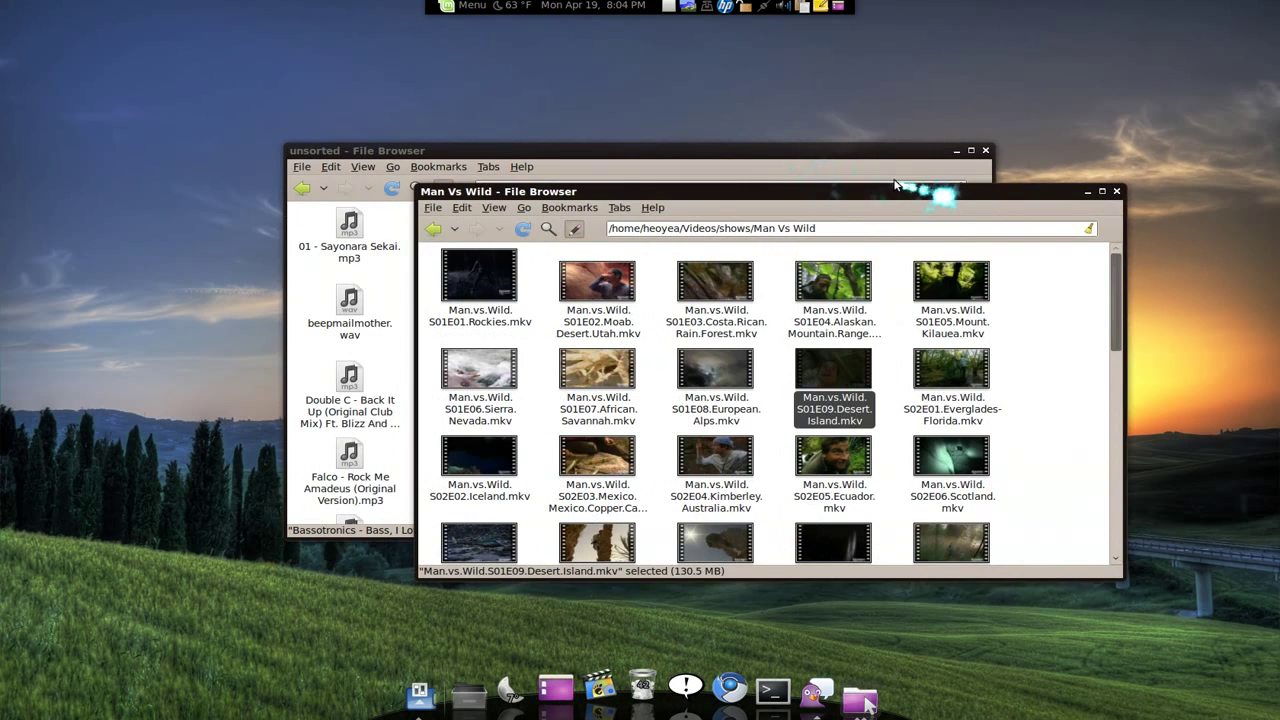
pyautogui.rightClick(600, 688)
pyautogui.moveTo(656, 638)
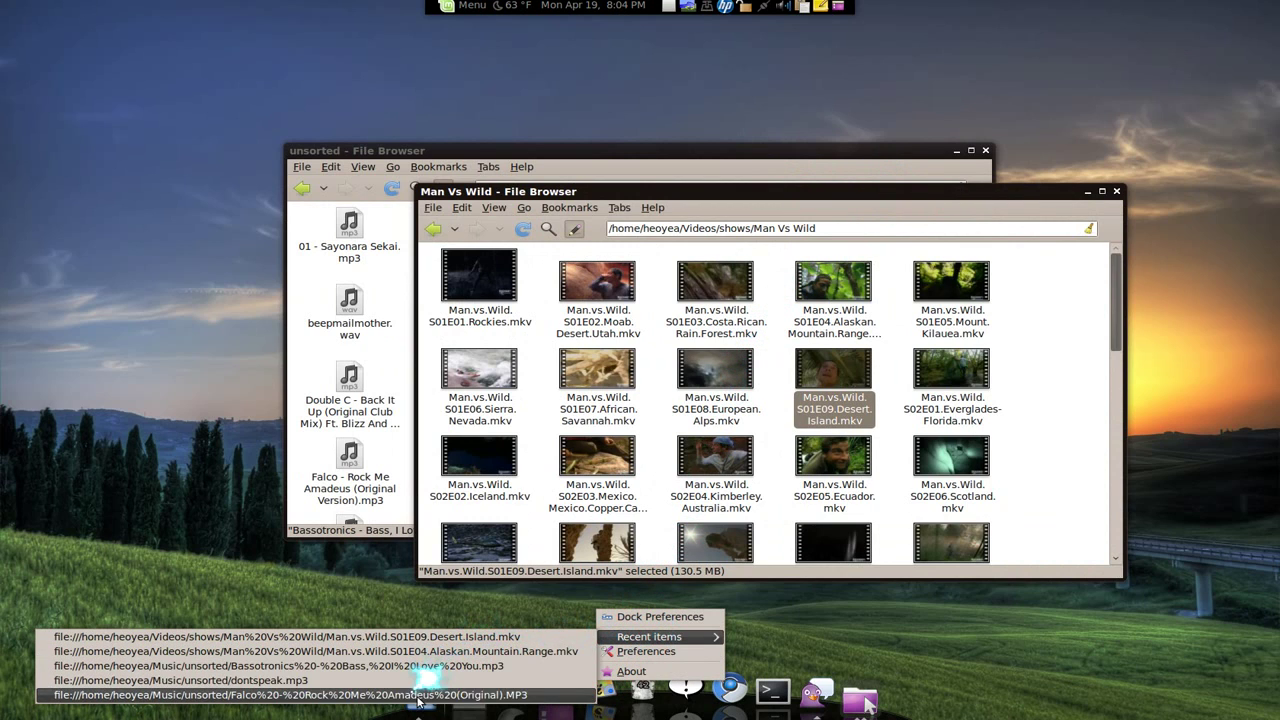
pyautogui.click(448, 597)
pyautogui.hotkey('ctrl', 'w')
pyautogui.hotkey('ctrl', 'w')
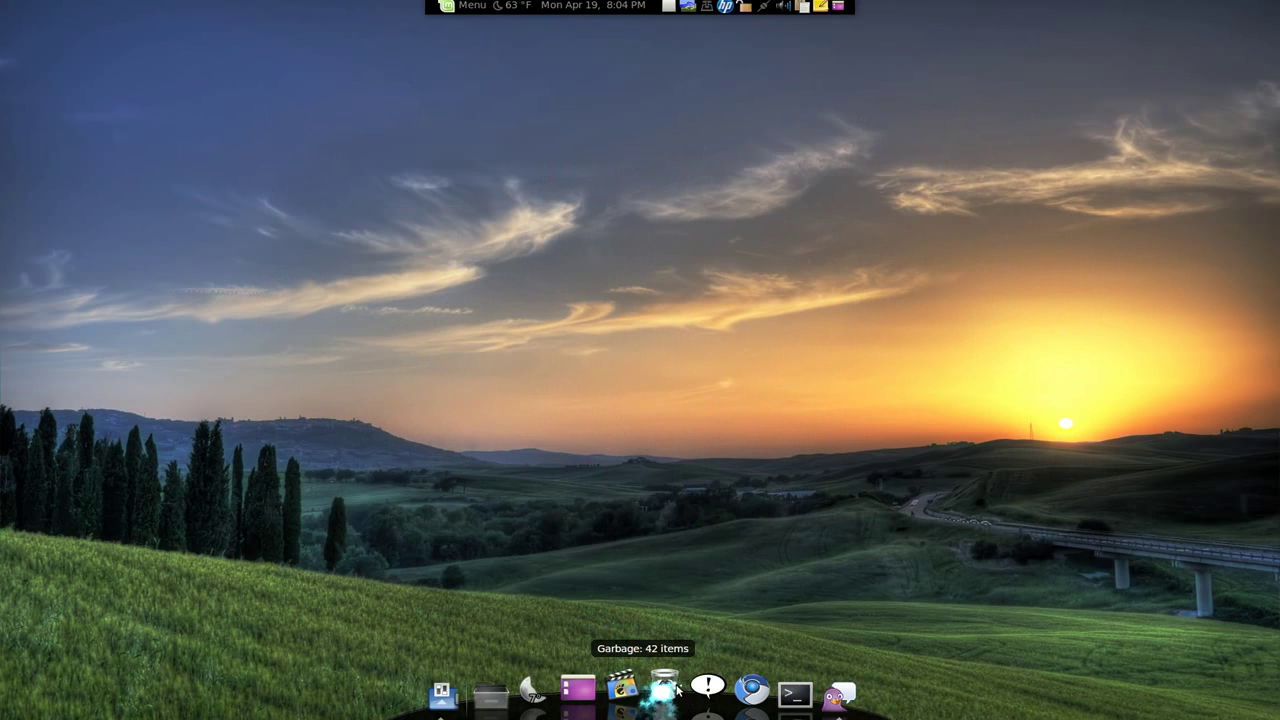
pyautogui.click(706, 688)
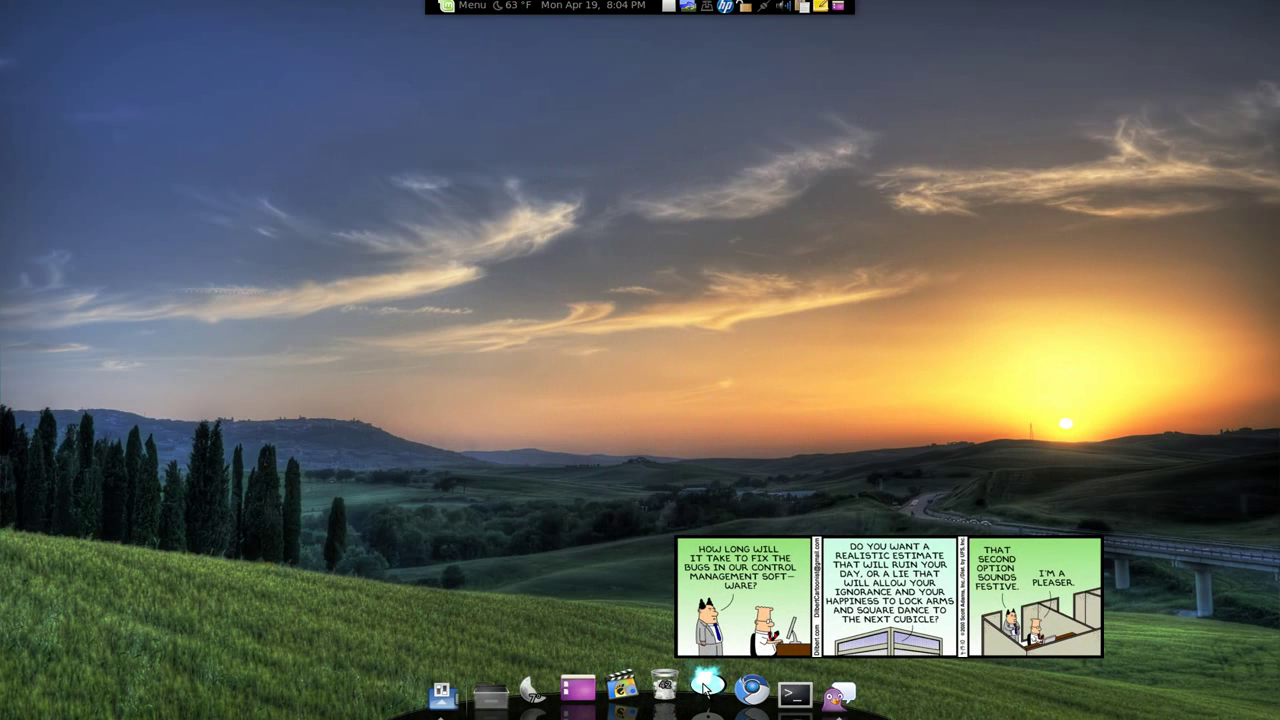
pyautogui.rightClick(706, 688)
pyautogui.moveTo(760, 662)
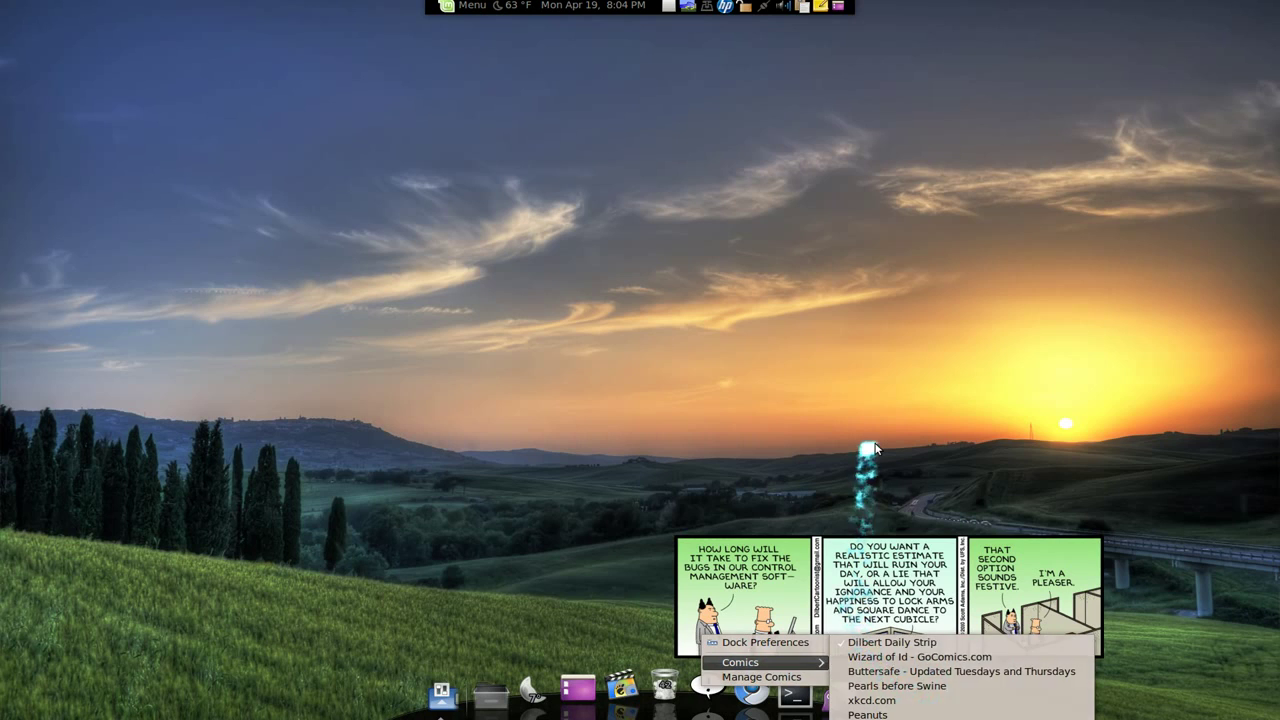
pyautogui.click(866, 455)
pyautogui.click(708, 686)
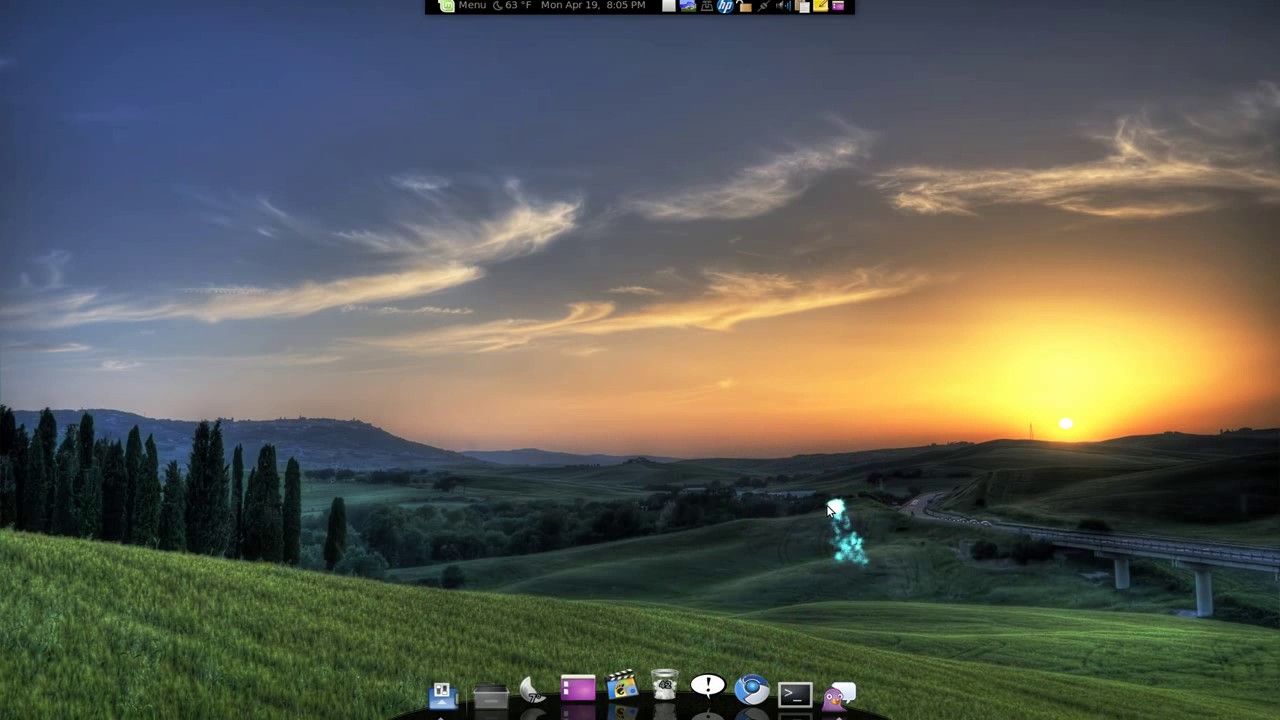
pyautogui.click(459, 700)
# Select the Dust Theme, review its Customize options, then switch to the Advanced page
pyautogui.click(505, 230)
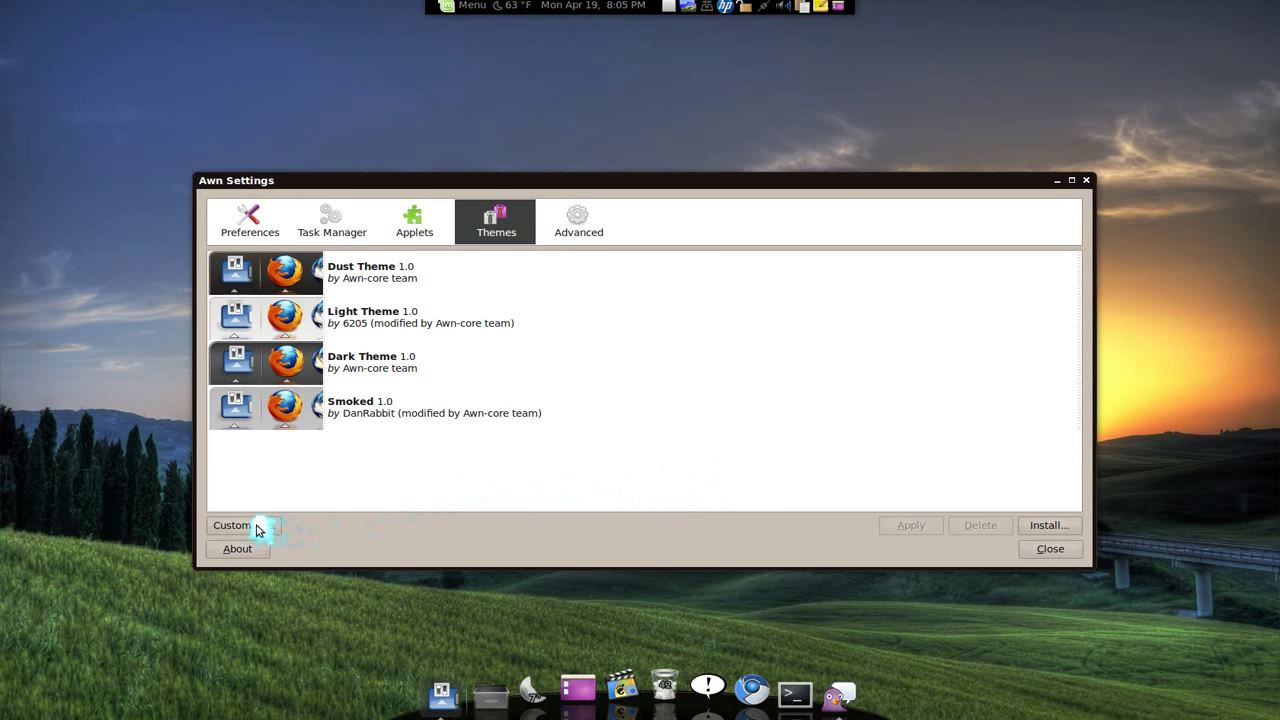
pyautogui.click(282, 268)
pyautogui.click(243, 525)
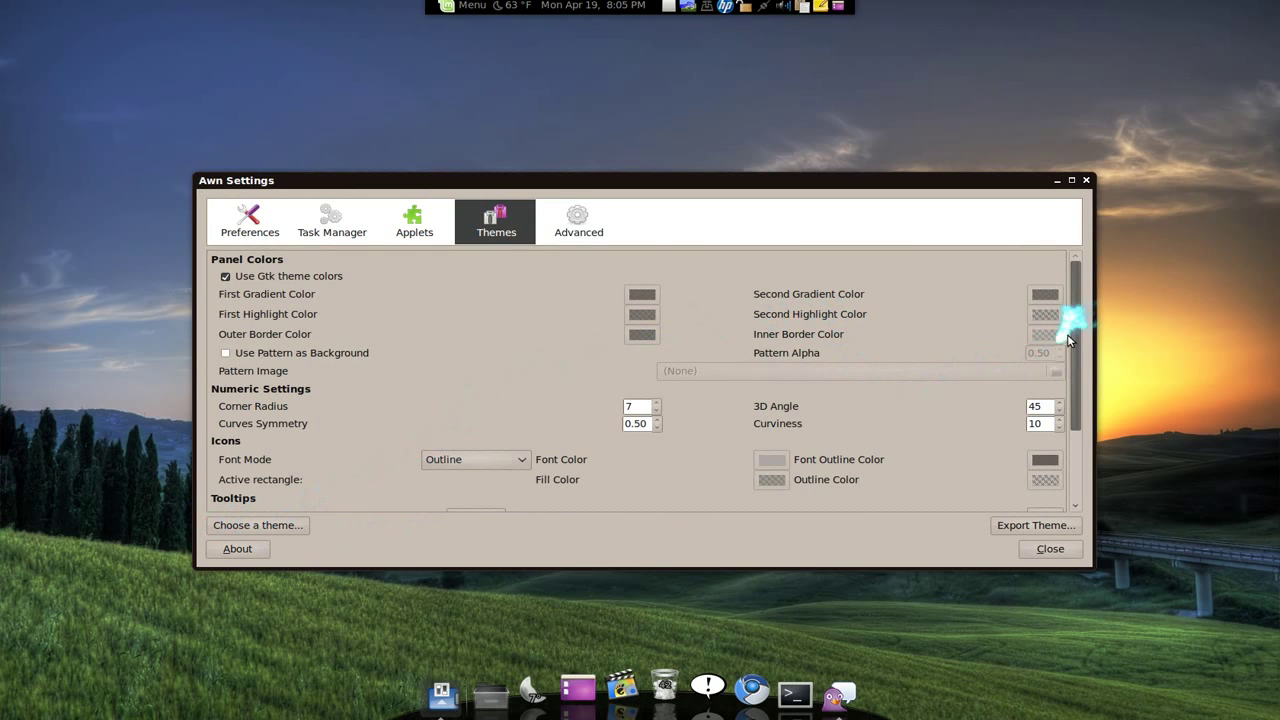
pyautogui.moveTo(1078, 336); pyautogui.dragTo(1076, 300)
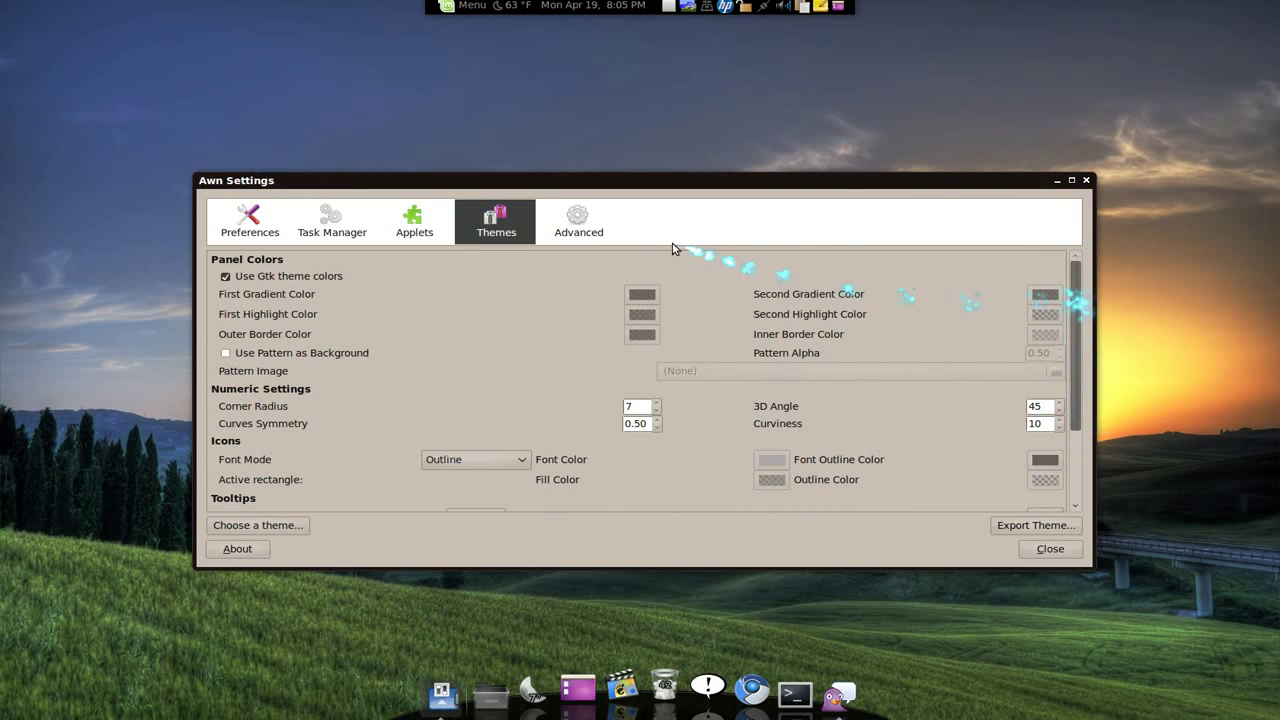
pyautogui.click(578, 222)
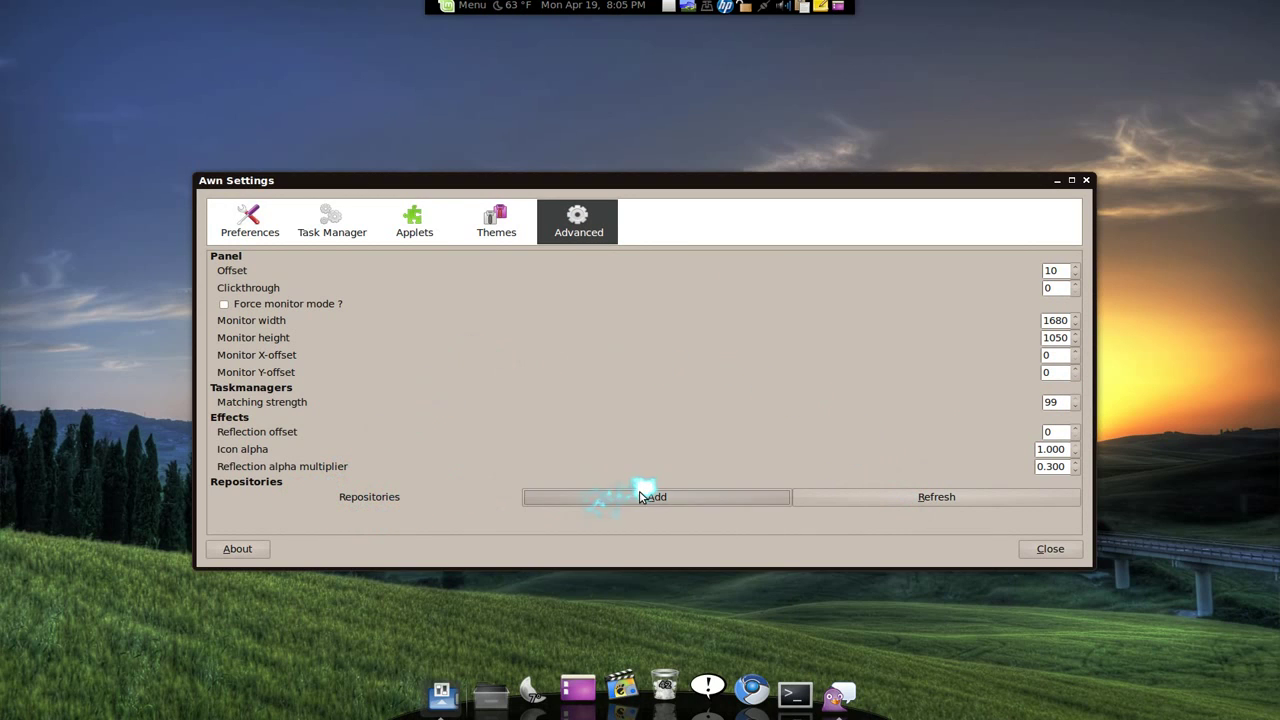
# Press Add under Repositories on the Advanced page
pyautogui.click(742, 499)
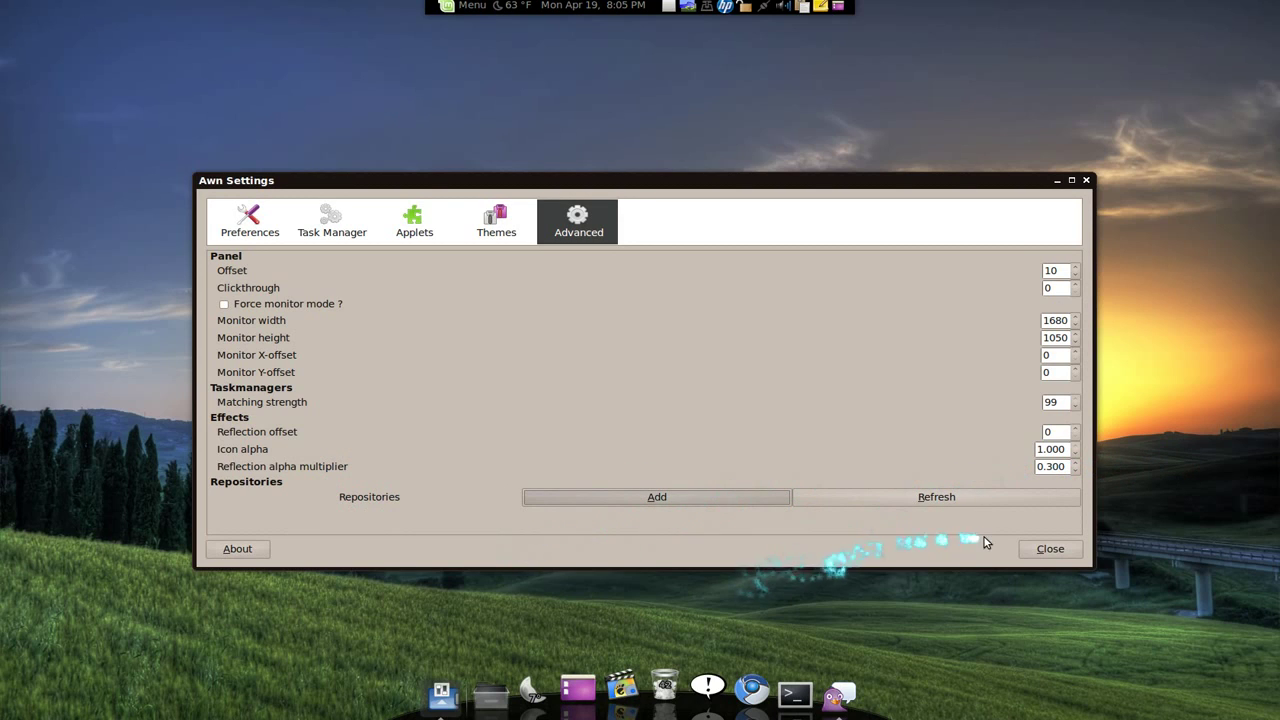
pyautogui.click(1050, 549)
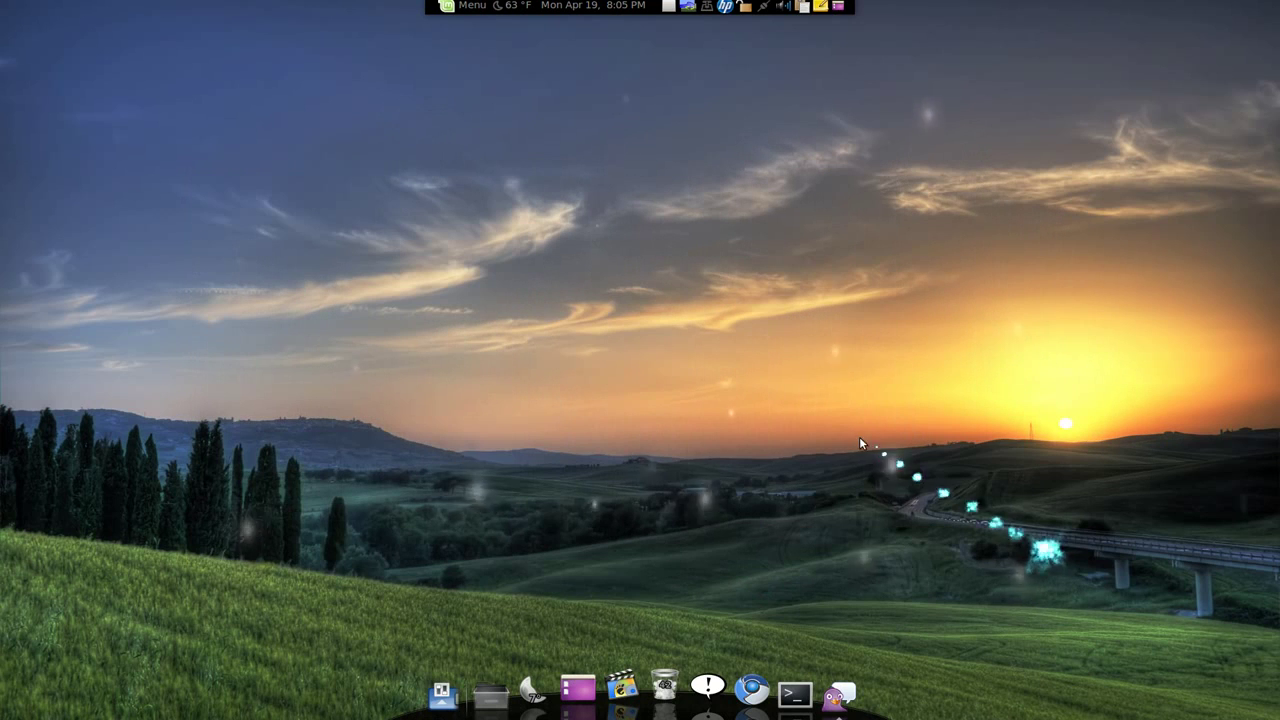